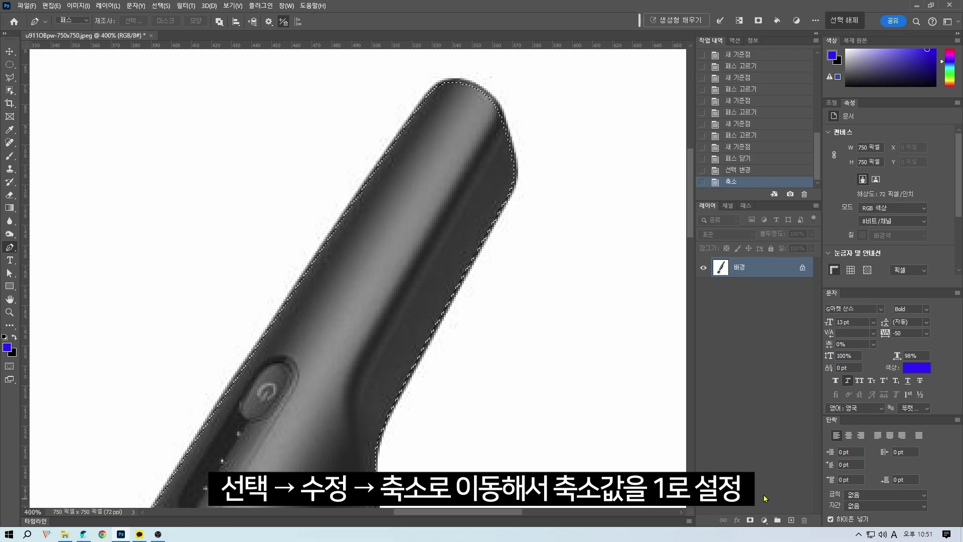
# - Copy the contracted selection of the vacuum onto a new layer and hide the background layer
pyautogui.moveTo(555, 426); pyautogui.dragTo(463, 199)
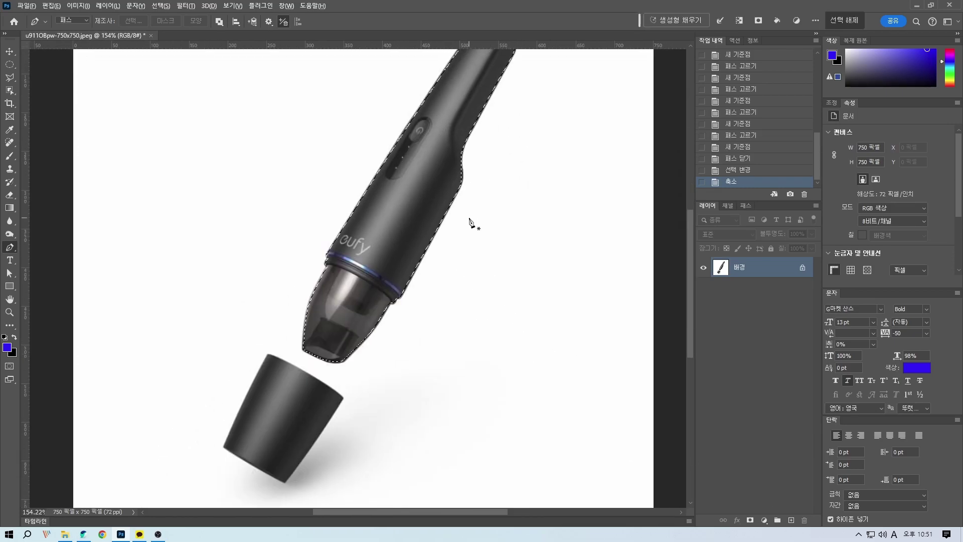
pyautogui.scroll(4, 471, 217)
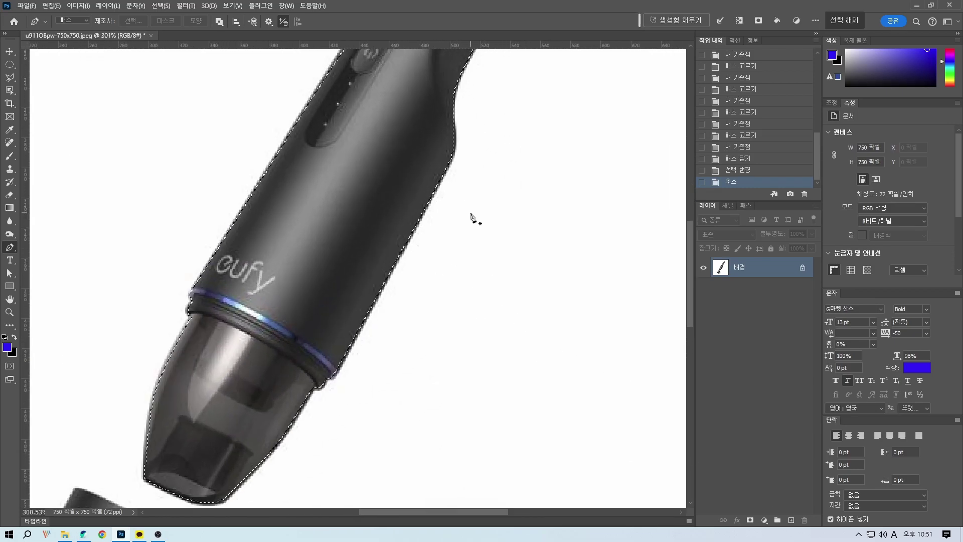
pyautogui.hotkey('ctrl', 'c')
pyautogui.hotkey('ctrl', 'v')
pyautogui.click(703, 288)
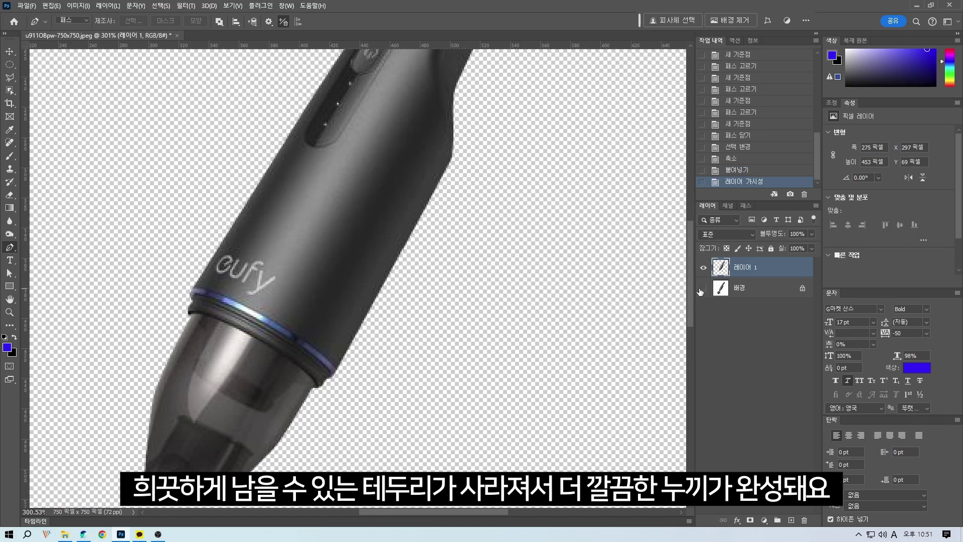
# - Undo the pasted cutout and the selection contraction, and paste the uncontracted cutout on a new layer with the background hidden
pyautogui.hotkey('ctrl', 'z')
pyautogui.hotkey('ctrl', 'z')
pyautogui.hotkey('ctrl', 'z')
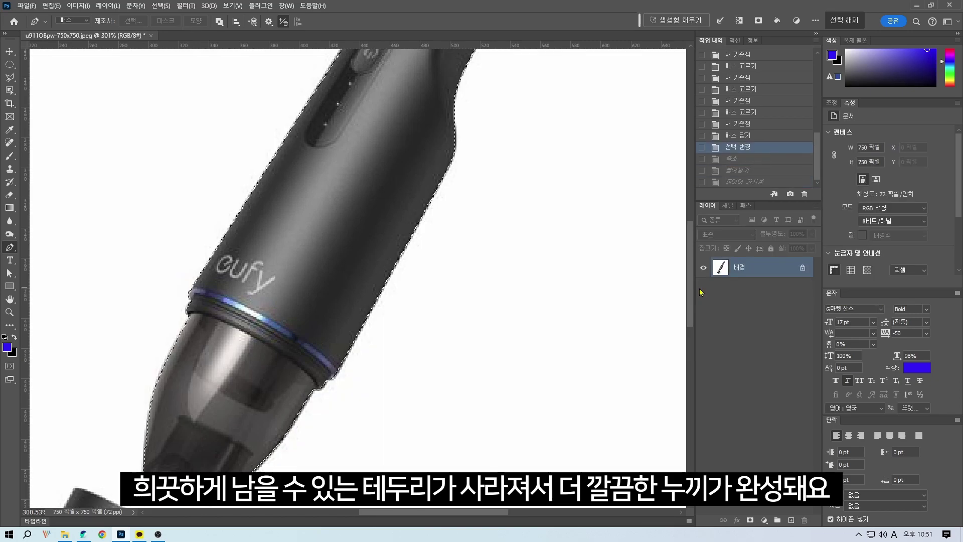
pyautogui.hotkey('ctrl', 'v')
pyautogui.click(704, 288)
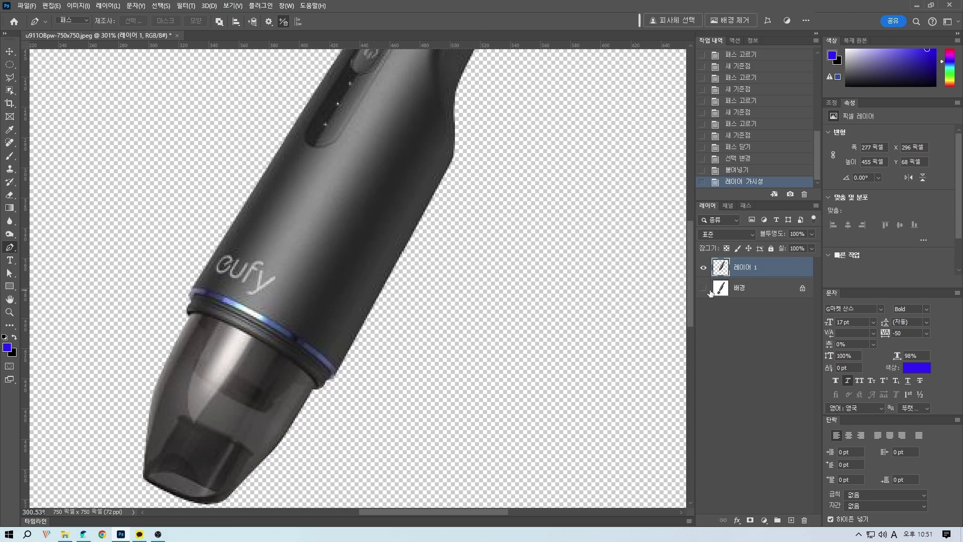
pyautogui.scroll(-3, 180, 184)
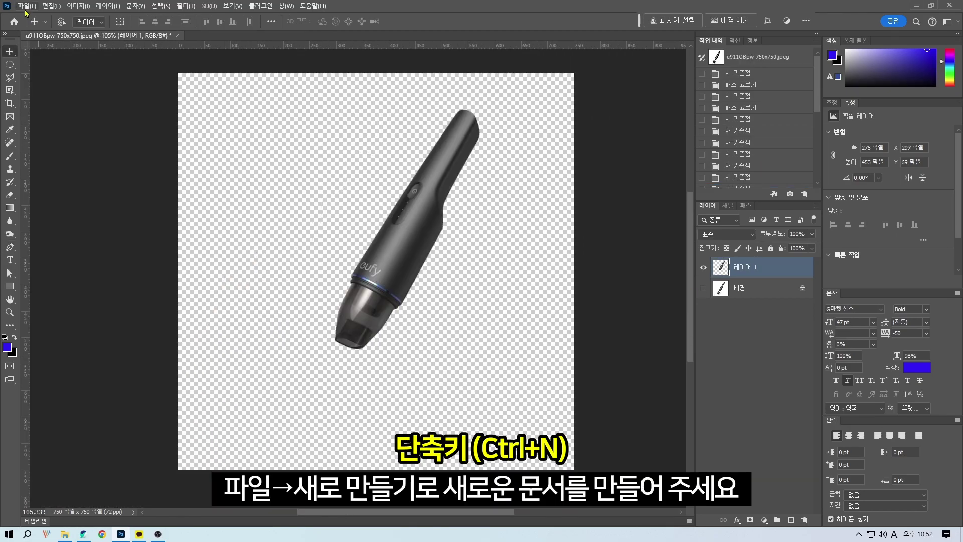
# - Create a new 1000 × 1000 pixel document in 16-bit RGB with a black 000000 background
pyautogui.click(27, 6)
pyautogui.click(31, 16)
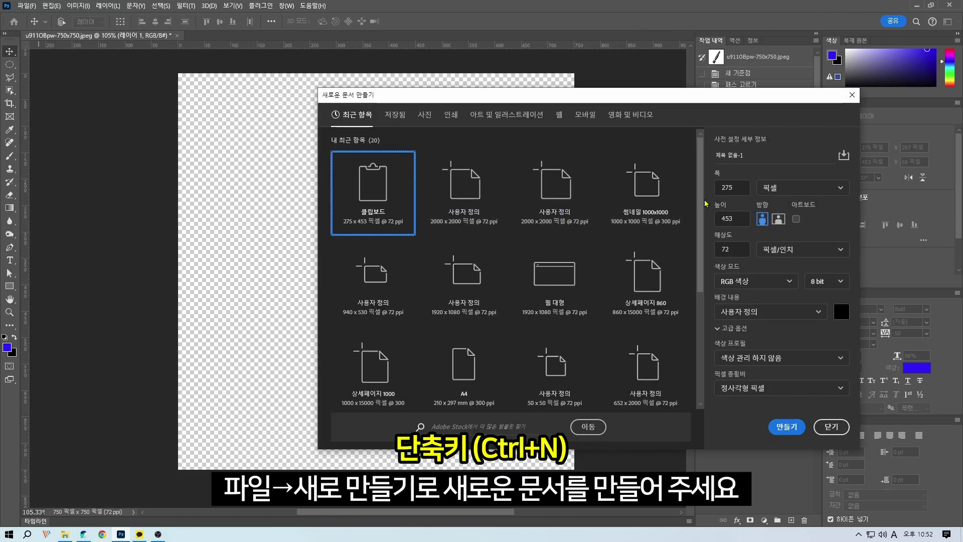
pyautogui.write('1000')
pyautogui.press('Tab')
pyautogui.write('10')
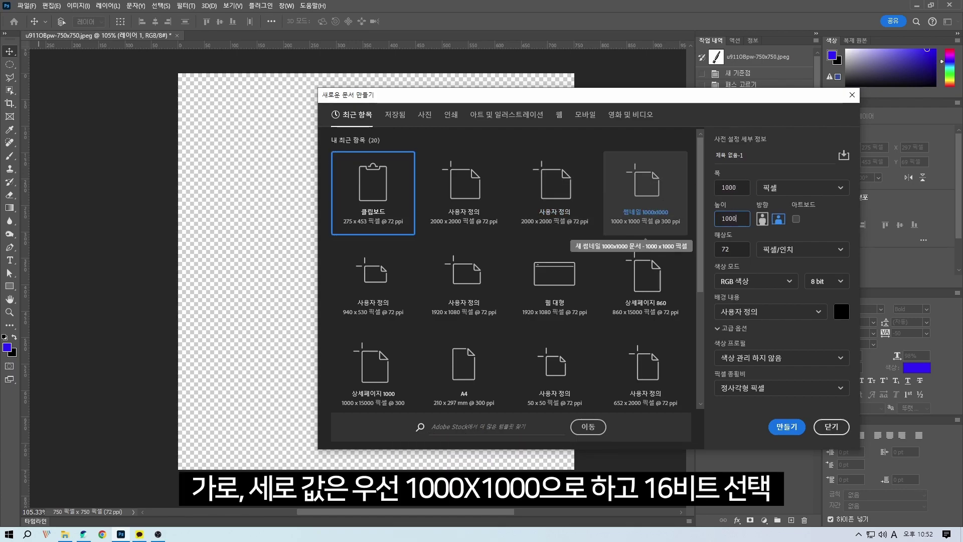
pyautogui.click(827, 281)
pyautogui.click(832, 317)
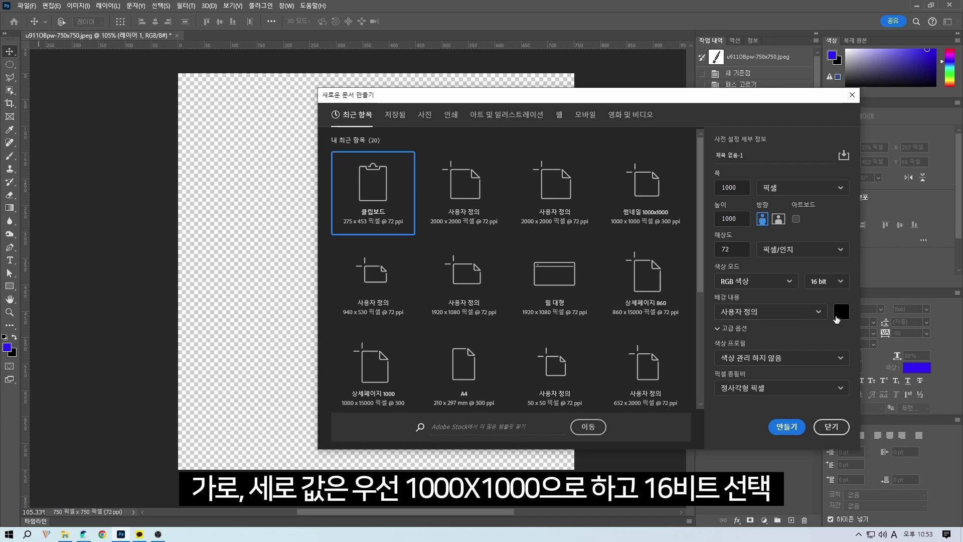
pyautogui.click(836, 317)
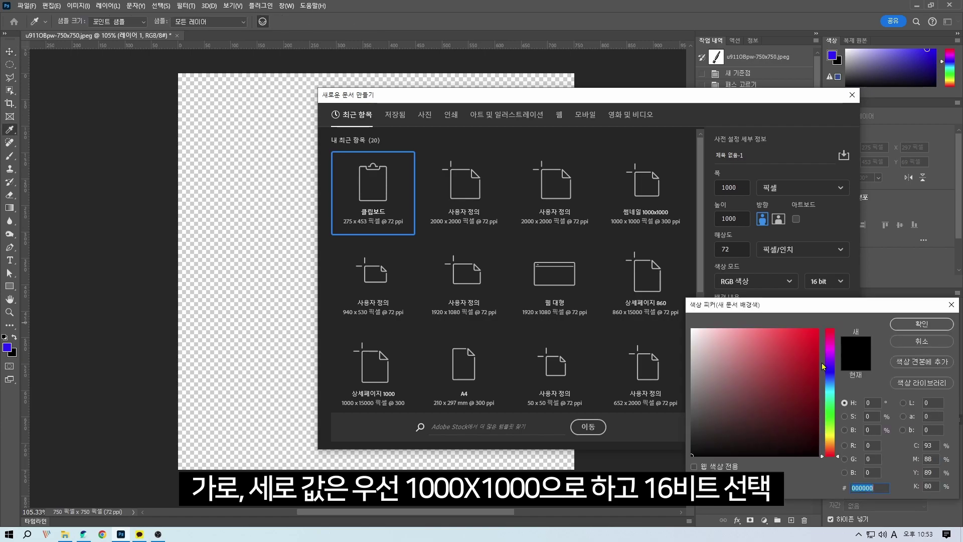
pyautogui.click(921, 323)
pyautogui.click(787, 427)
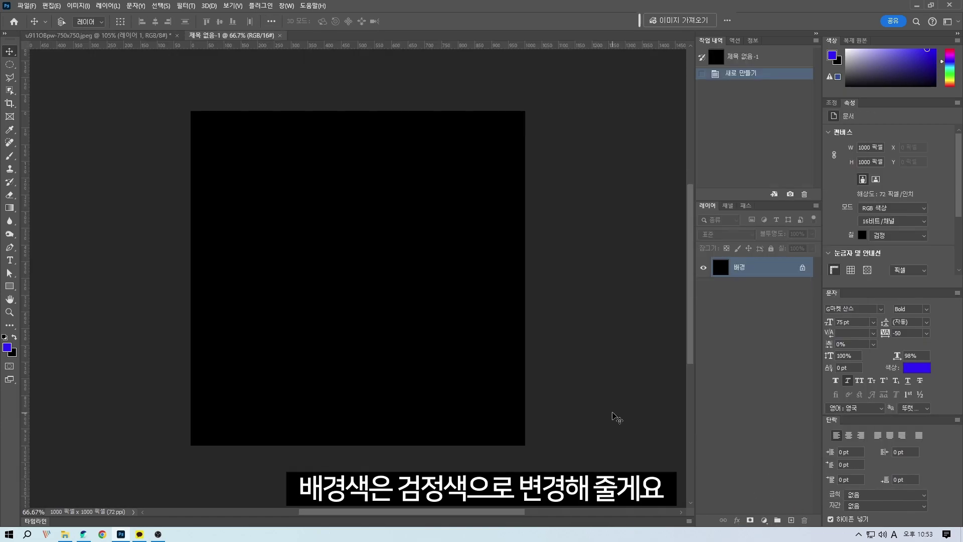
# - Copy the vacuum cutout into the new document and convert its layer to a smart object
pyautogui.click(132, 37)
pyautogui.hotkey('ctrl', 'c')
pyautogui.click(231, 35)
pyautogui.hotkey('ctrl', 'v')
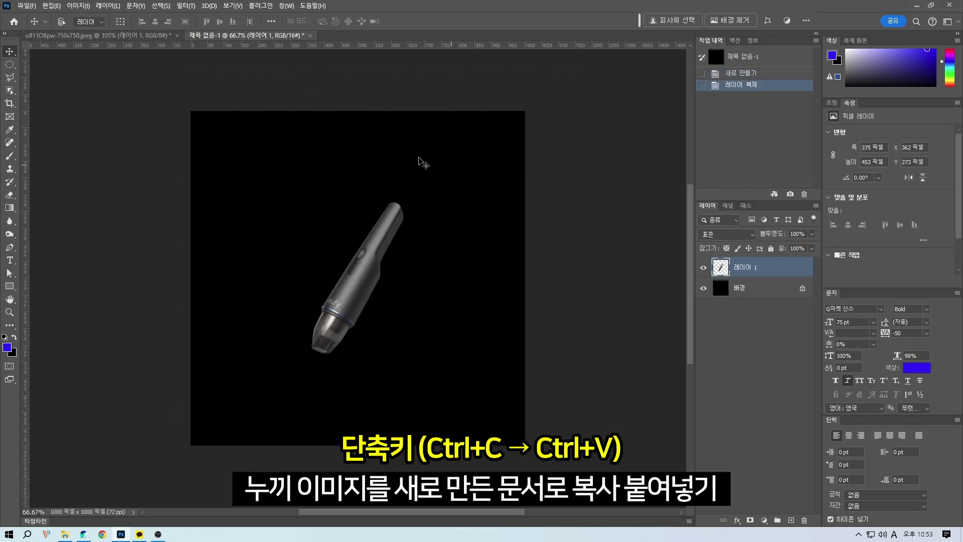
pyautogui.rightClick(795, 274)
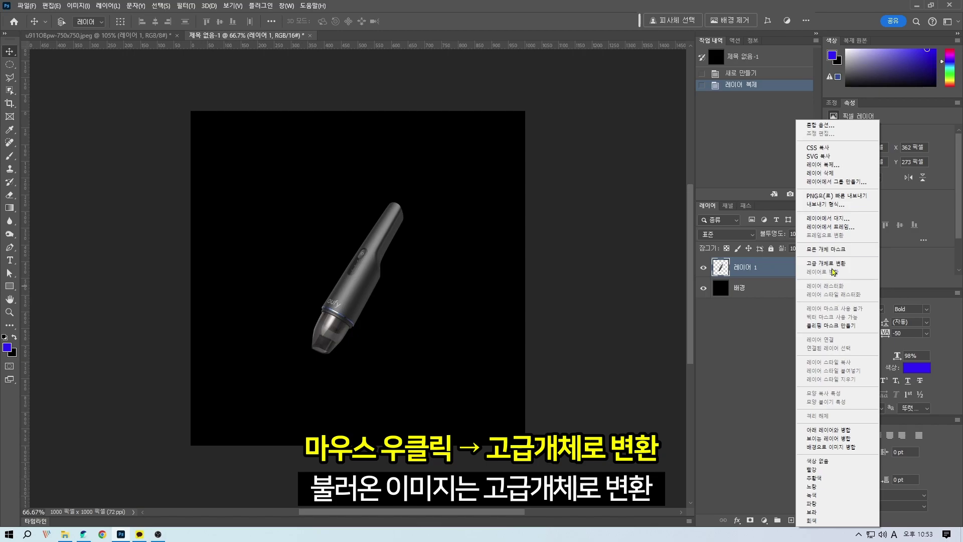
pyautogui.click(839, 268)
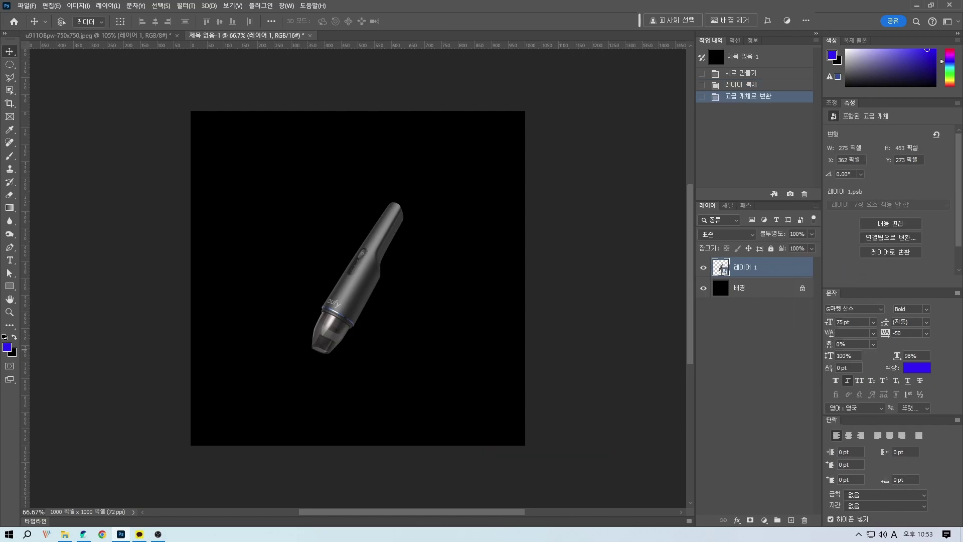
# - Add a new empty layer between the black background and the vacuum layer
pyautogui.click(778, 294)
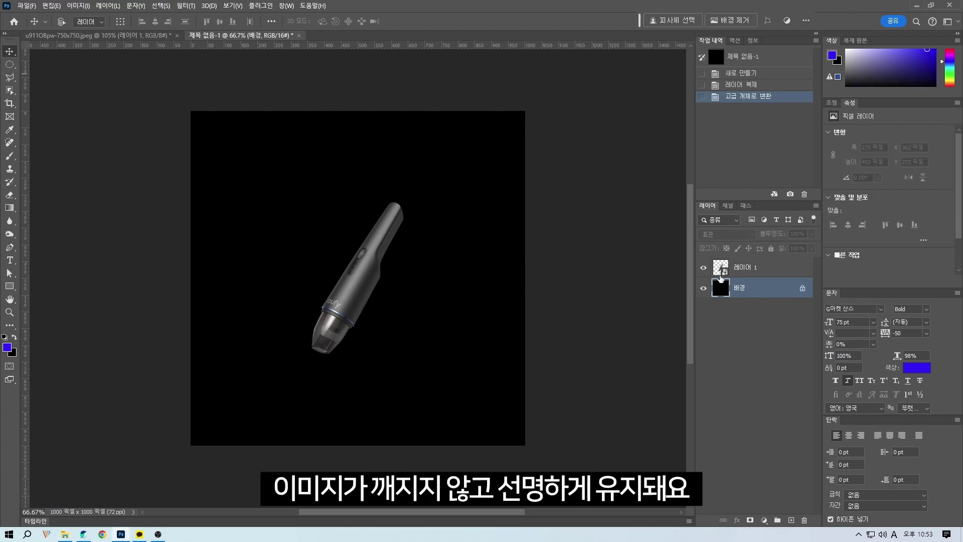
pyautogui.click(6, 331)
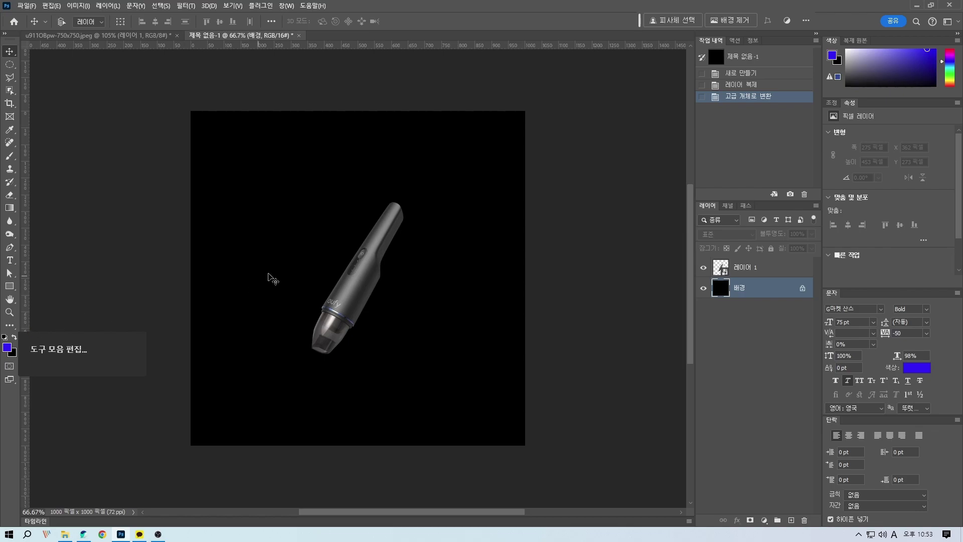
pyautogui.click(114, 380)
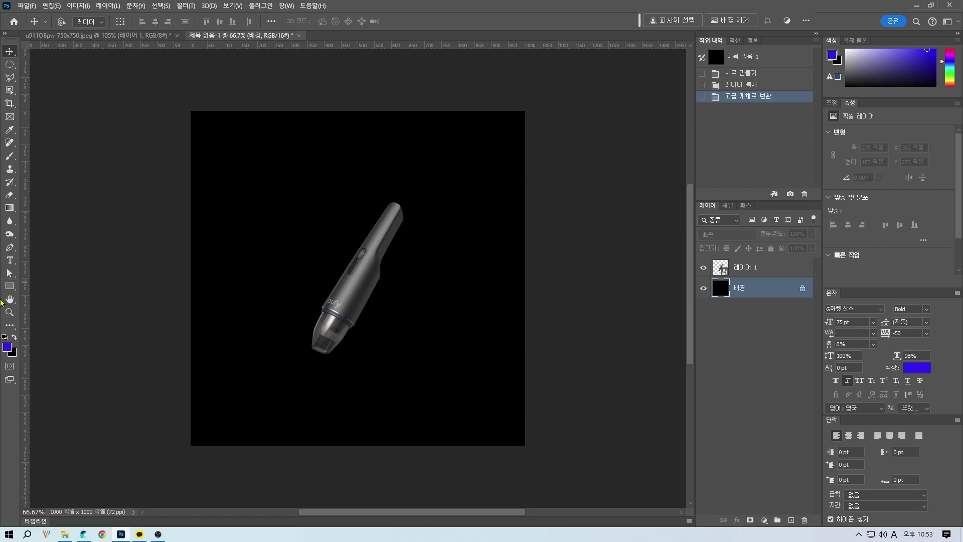
pyautogui.click(791, 521)
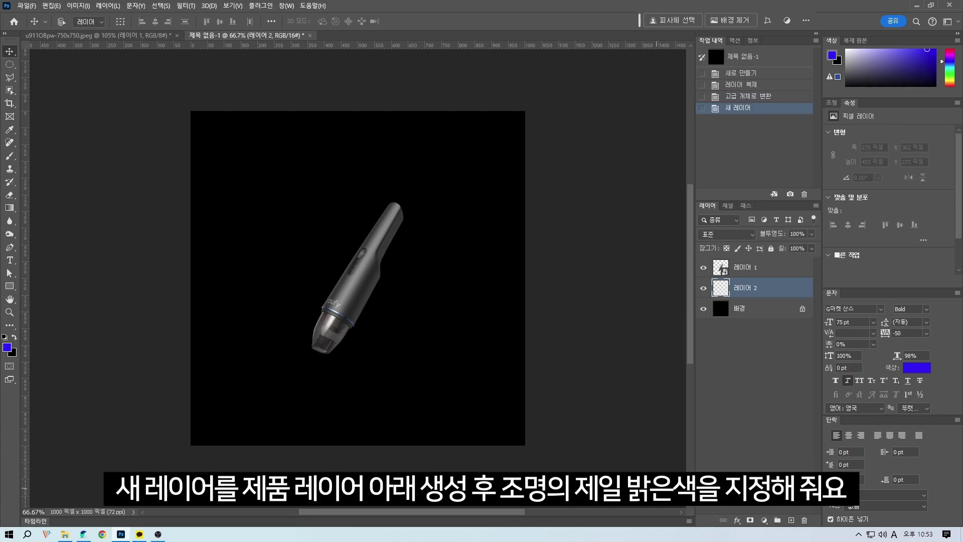
# - Set the foreground colour to a very pale mint for the brightest part of the light
pyautogui.click(8, 347)
pyautogui.moveTo(793, 362); pyautogui.dragTo(698, 305)
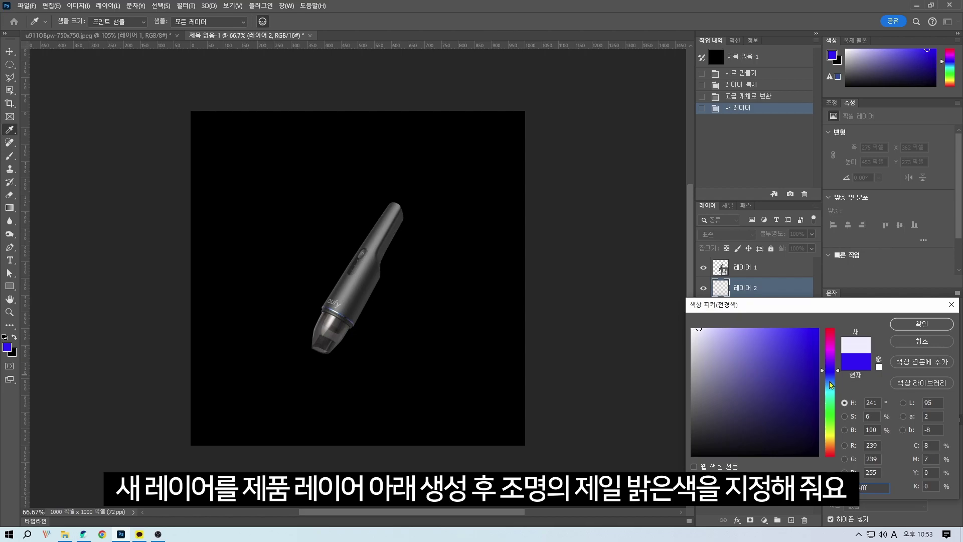
pyautogui.moveTo(836, 380); pyautogui.dragTo(846, 392)
pyautogui.moveTo(728, 335); pyautogui.dragTo(708, 320)
pyautogui.click(922, 324)
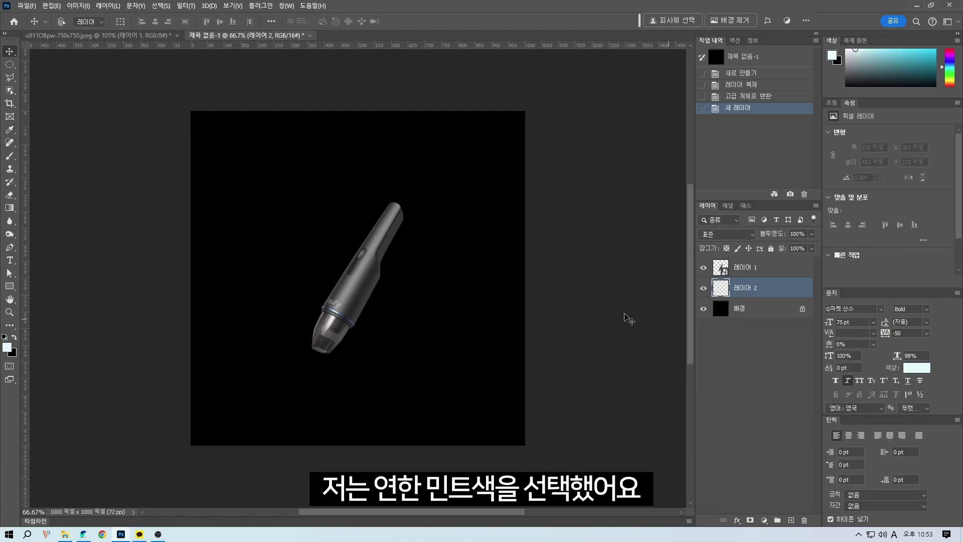
# - Paint a straight vertical light band over the full canvas height behind the vacuum with a soft brush of size 200 at 100% opacity
pyautogui.press('b')
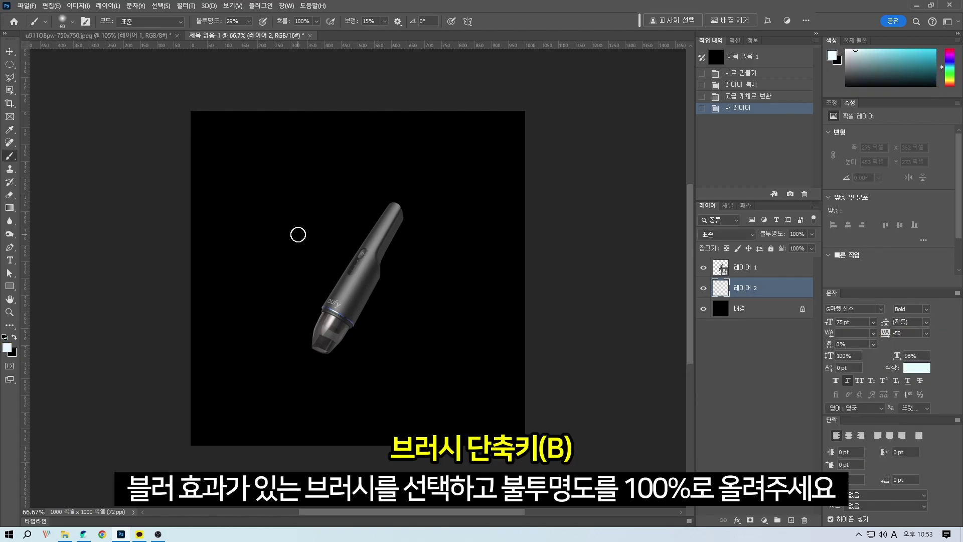
pyautogui.click(249, 21)
pyautogui.moveTo(248, 34); pyautogui.dragTo(382, 43)
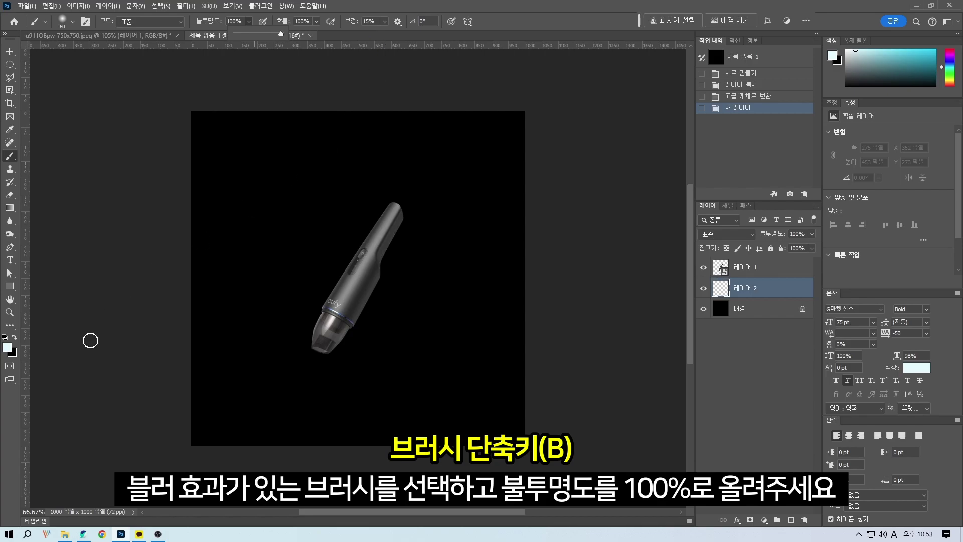
pyautogui.press(']')
pyautogui.press(']')
pyautogui.press(']')
pyautogui.press(']')
pyautogui.press(']')
pyautogui.press(']')
pyautogui.press(']')
pyautogui.press(']')
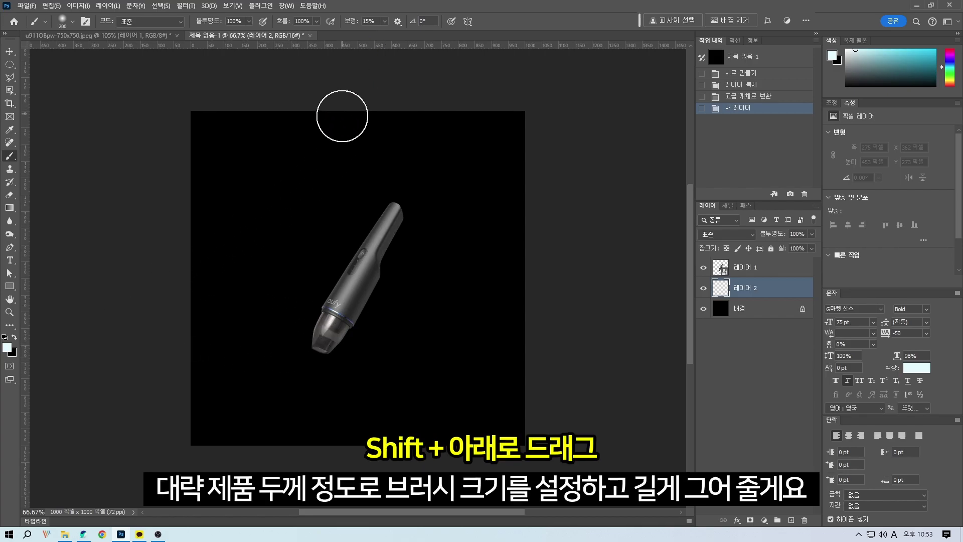
pyautogui.moveTo(353, 80); pyautogui.dragTo(366, 442)
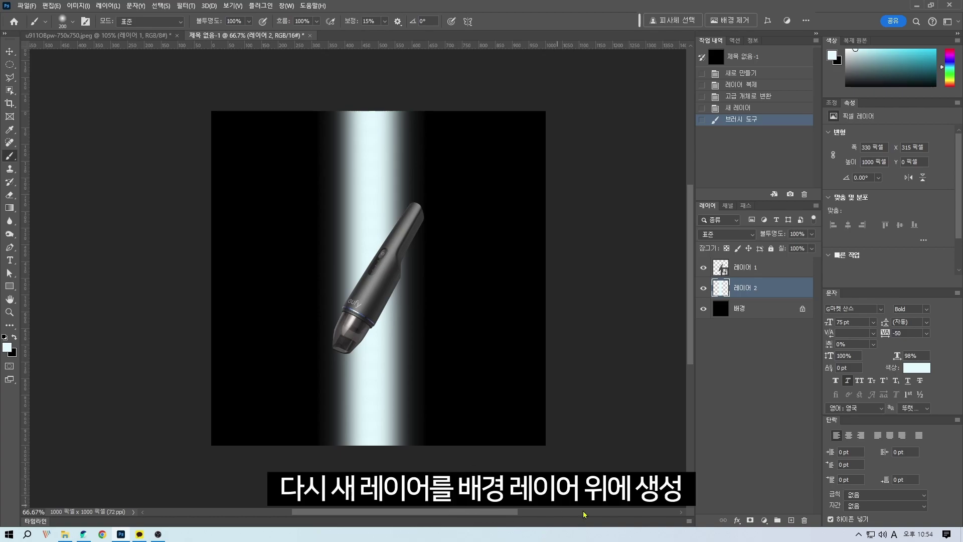
# - Add a new layer directly above the background and set the foreground colour to muted mint 58a2b0
pyautogui.click(777, 316)
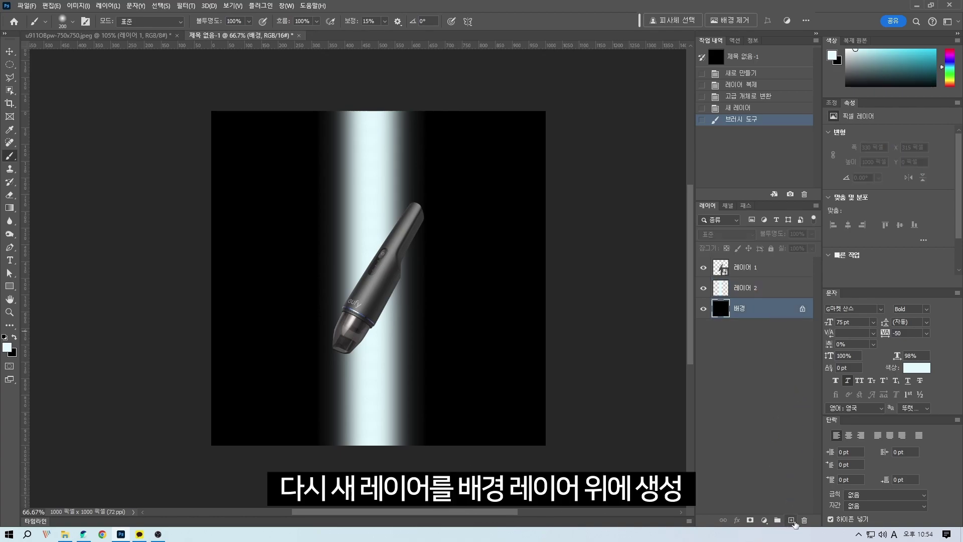
pyautogui.click(791, 520)
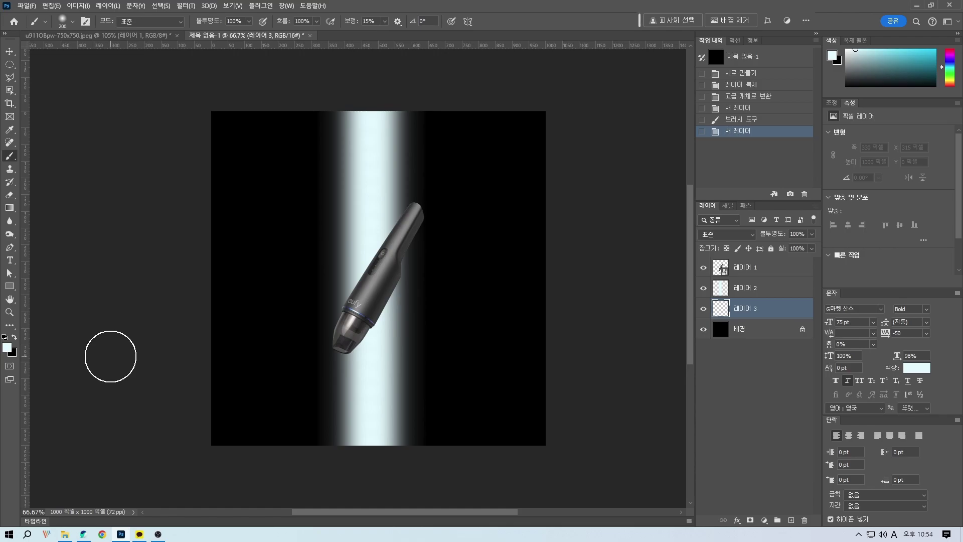
pyautogui.click(8, 347)
pyautogui.click(755, 355)
pyautogui.moveTo(754, 356); pyautogui.dragTo(754, 364)
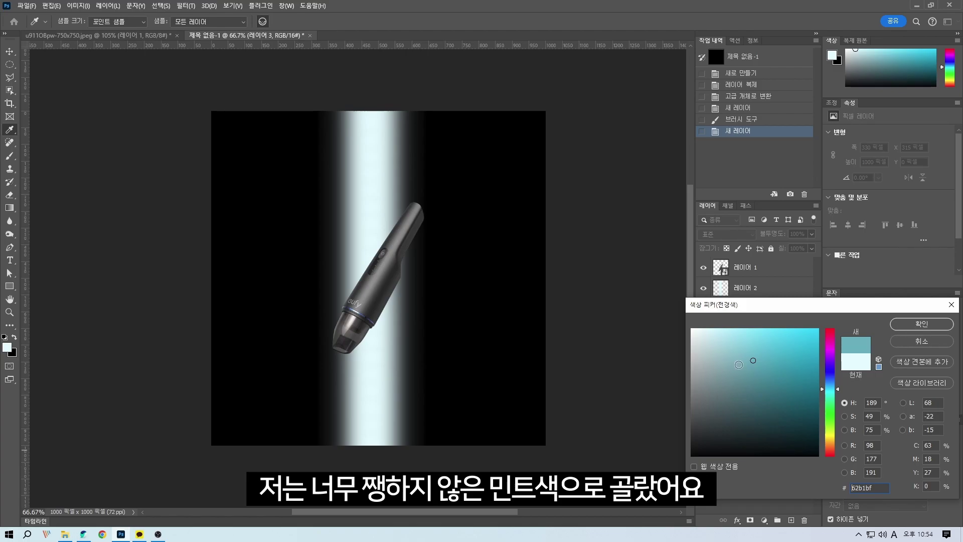
pyautogui.press('Return')
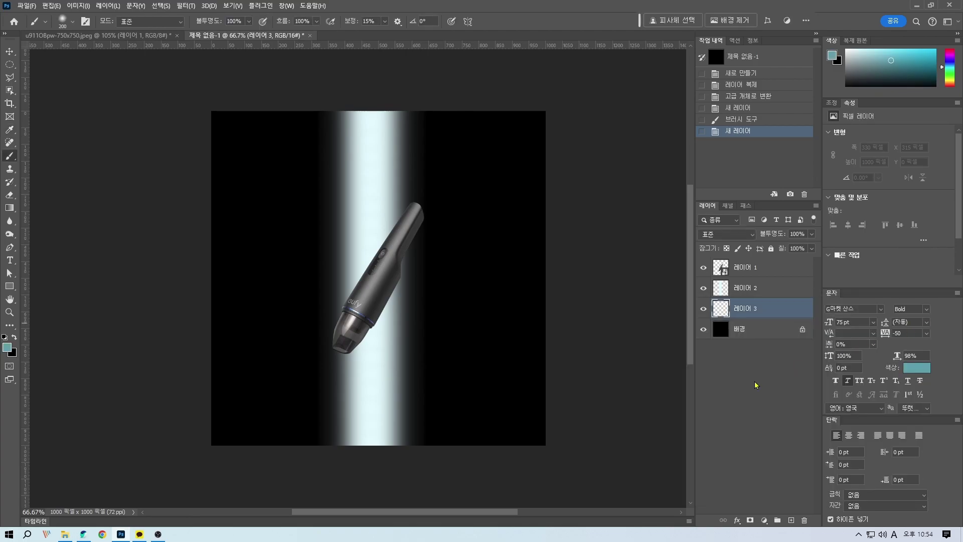
# - Enlarge the brush to size 300 and paint a wider vertical mint band behind the pale light band
pyautogui.press(']')
pyautogui.press(']')
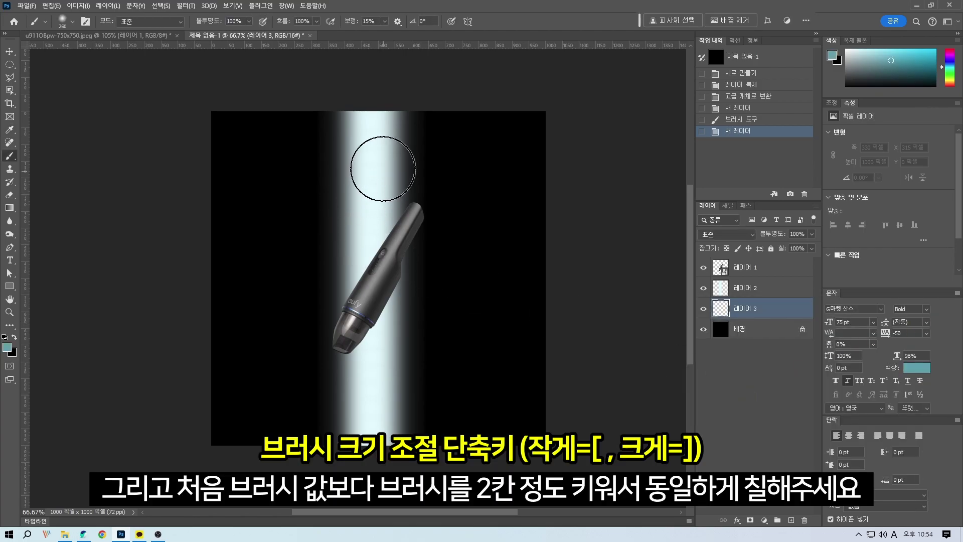
pyautogui.press(']')
pyautogui.press(']')
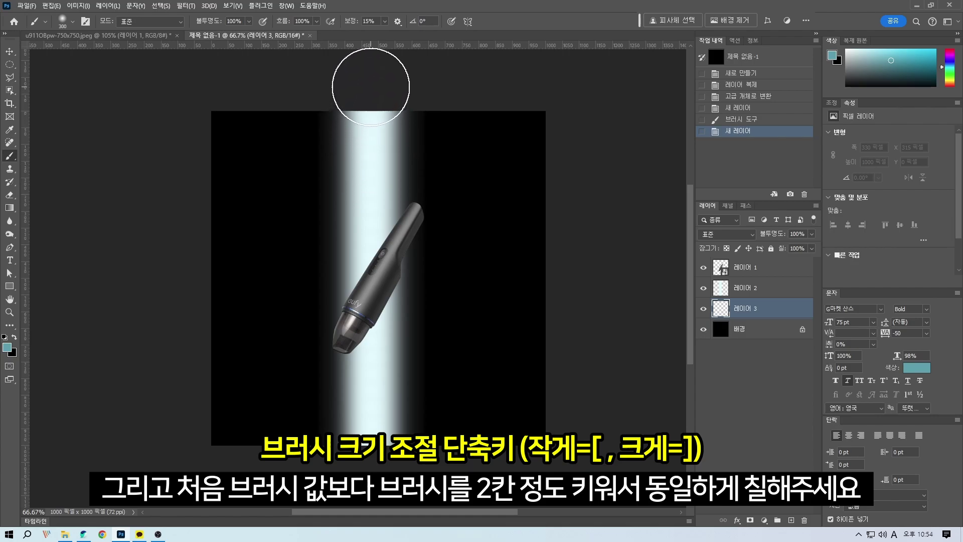
pyautogui.moveTo(376, 64)
pyautogui.mouseDown()
pyautogui.moveTo(392, 287)
pyautogui.moveTo(392, 522)
pyautogui.mouseUp()
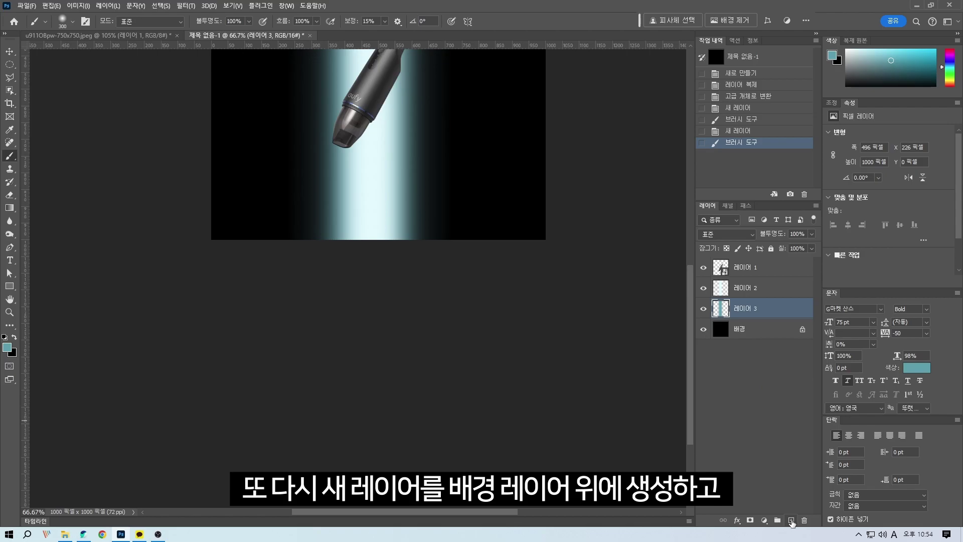
# - Add another empty layer directly above the background and set the foreground colour to dark teal 193c42
pyautogui.click(791, 520)
pyautogui.moveTo(751, 315); pyautogui.dragTo(751, 338)
pyautogui.moveTo(442, 172); pyautogui.dragTo(452, 431)
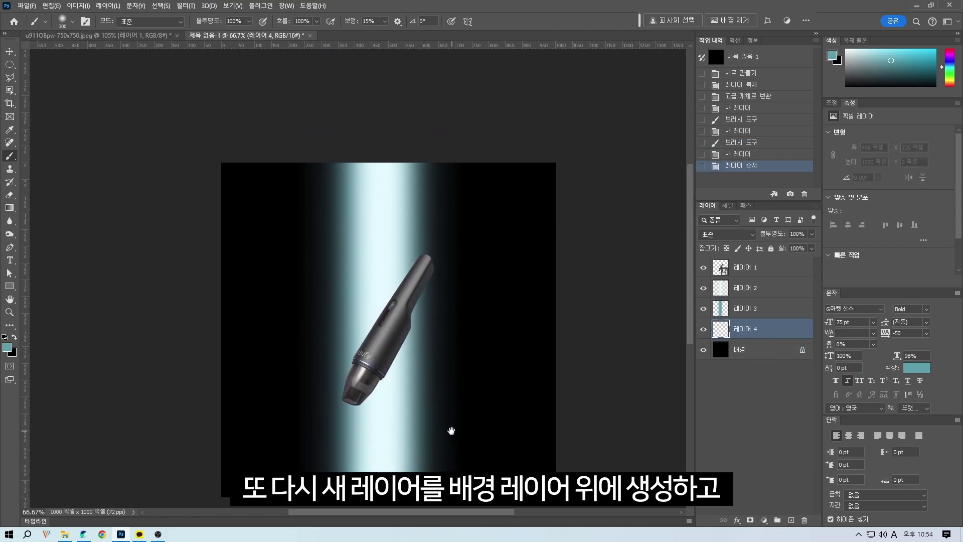
pyautogui.click(7, 346)
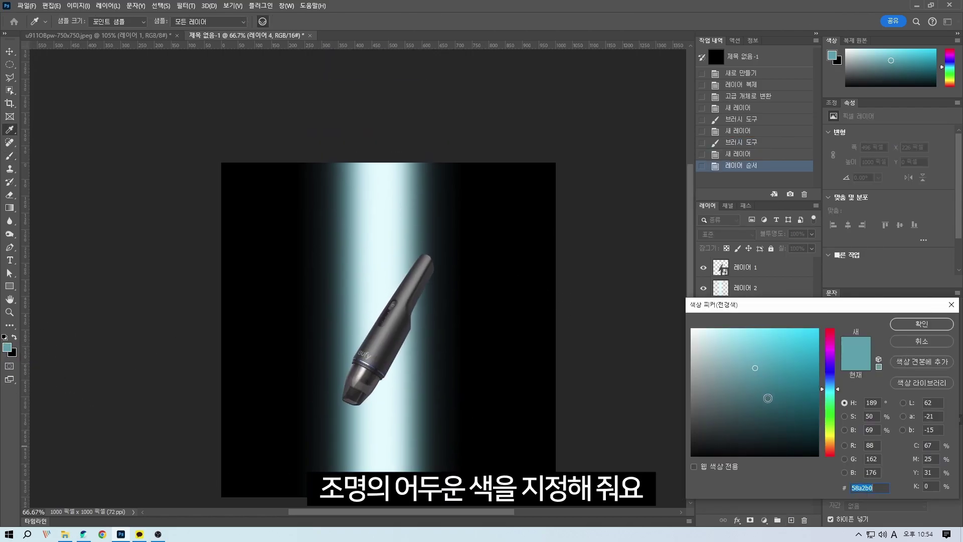
pyautogui.click(770, 424)
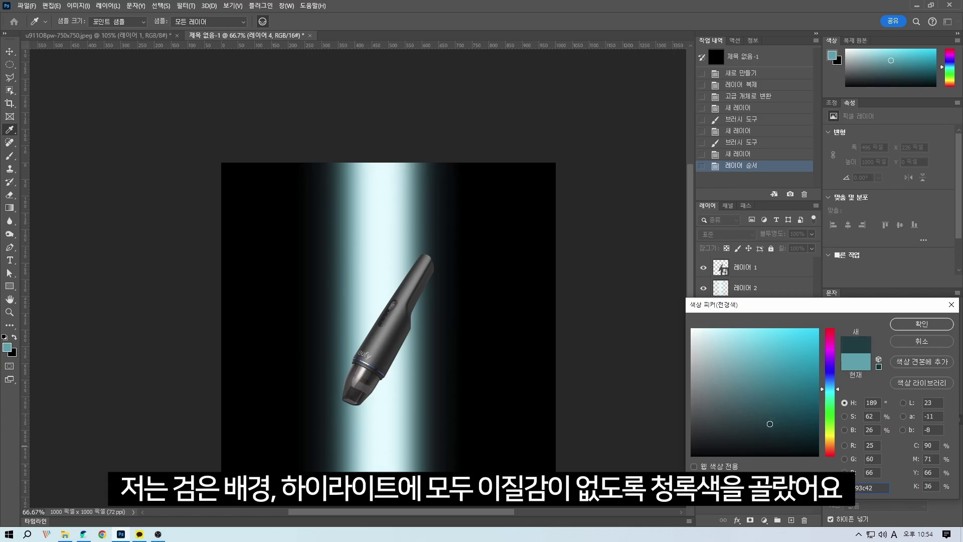
pyautogui.press('Return')
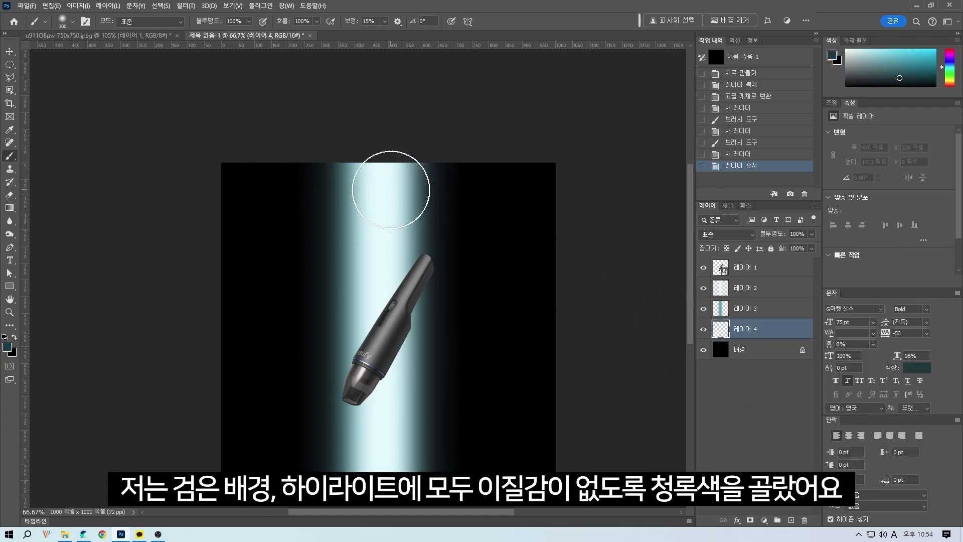
# - Enlarge the soft brush to size 500 and paint a broad vertical dark teal band over the full canvas height behind the other bands
pyautogui.press(']')
pyautogui.press(']')
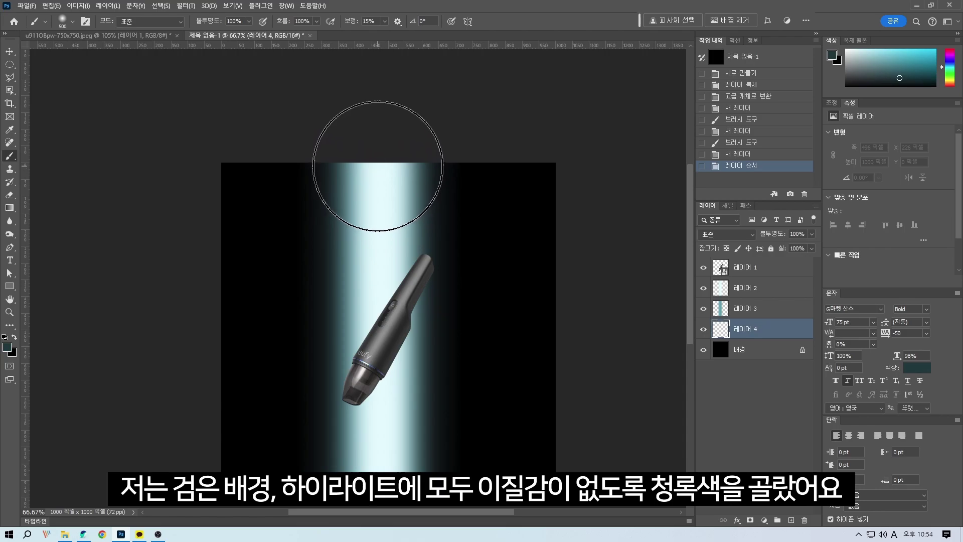
pyautogui.moveTo(378, 159); pyautogui.dragTo(386, 484)
pyautogui.scroll(-5, 394, 490)
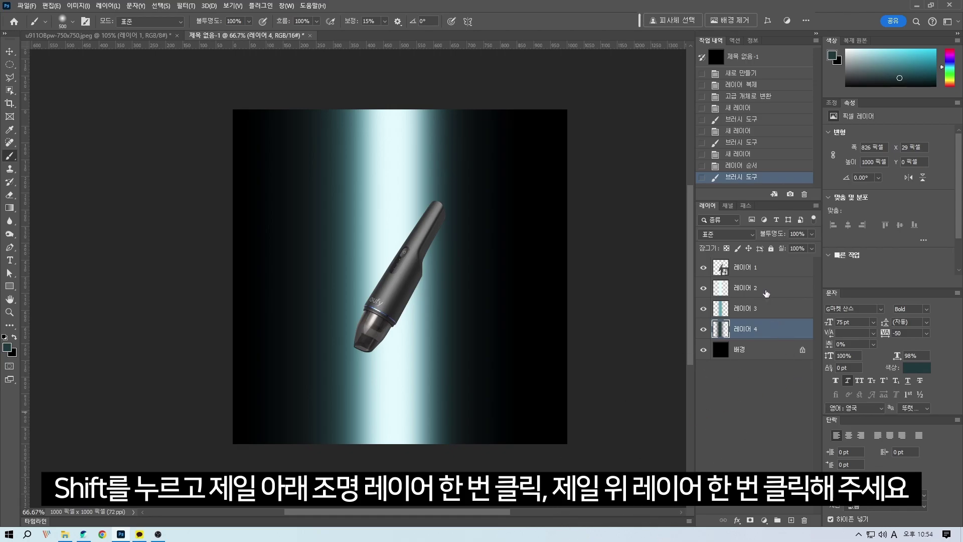
# - Set the blend mode of all three light band layers to Linear Dodge (Add)
pyautogui.keyDown('shift'); pyautogui.click(766, 290); pyautogui.keyUp('shift')
pyautogui.click(9, 51)
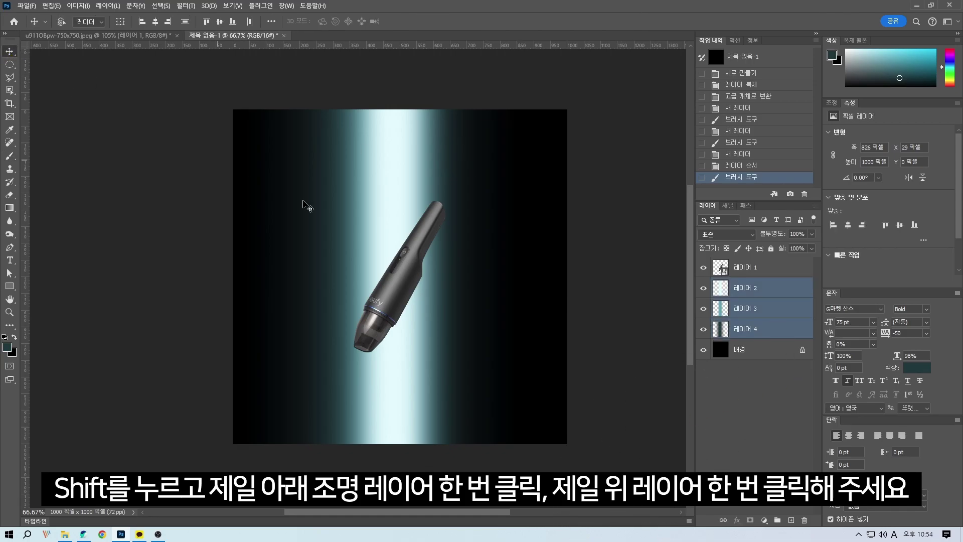
pyautogui.click(726, 234)
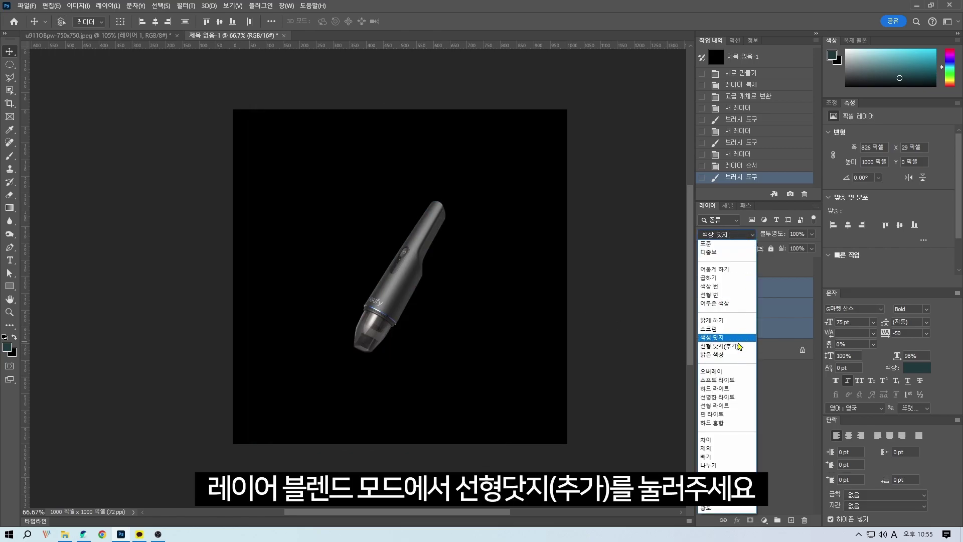
pyautogui.click(738, 347)
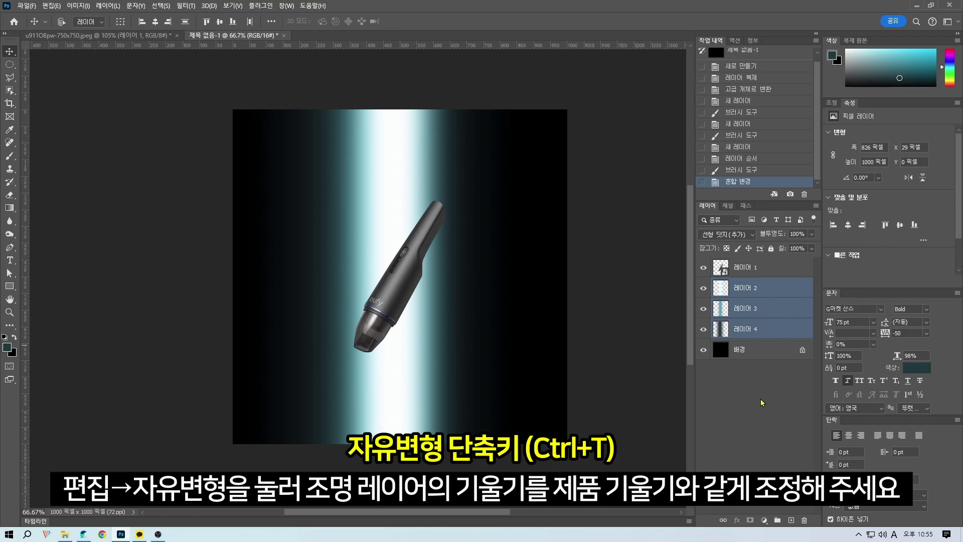
# - Rotate the three light bands 30° to match the vacuum's tilt and move them up so their lower end sits at the vacuum's nozzle
pyautogui.hotkey('ctrl', 't')
pyautogui.moveTo(534, 307); pyautogui.dragTo(589, 365)
pyautogui.moveTo(481, 290)
pyautogui.mouseDown()
pyautogui.moveTo(490, 287)
pyautogui.moveTo(485, 308)
pyautogui.mouseUp()
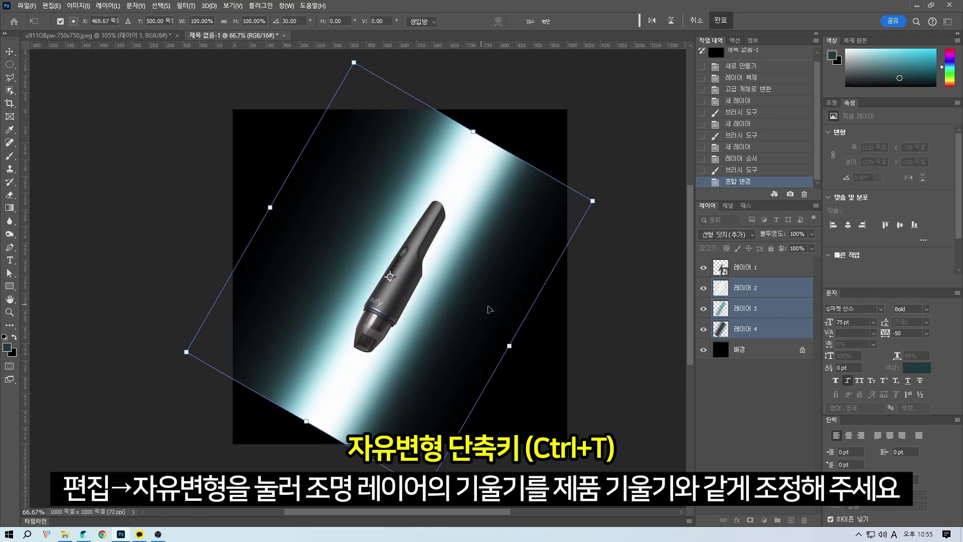
pyautogui.moveTo(509, 346); pyautogui.dragTo(481, 227)
pyautogui.moveTo(523, 259); pyautogui.dragTo(496, 262)
pyautogui.press('Return')
pyautogui.press('Down')
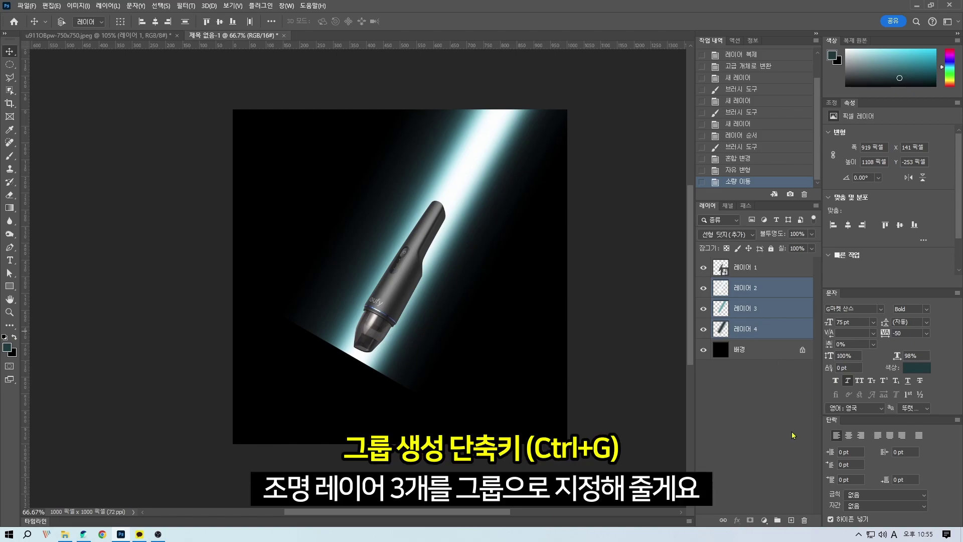
# - Group the three light band layers and add an empty layer directly above the group
pyautogui.hotkey('ctrl', 'g')
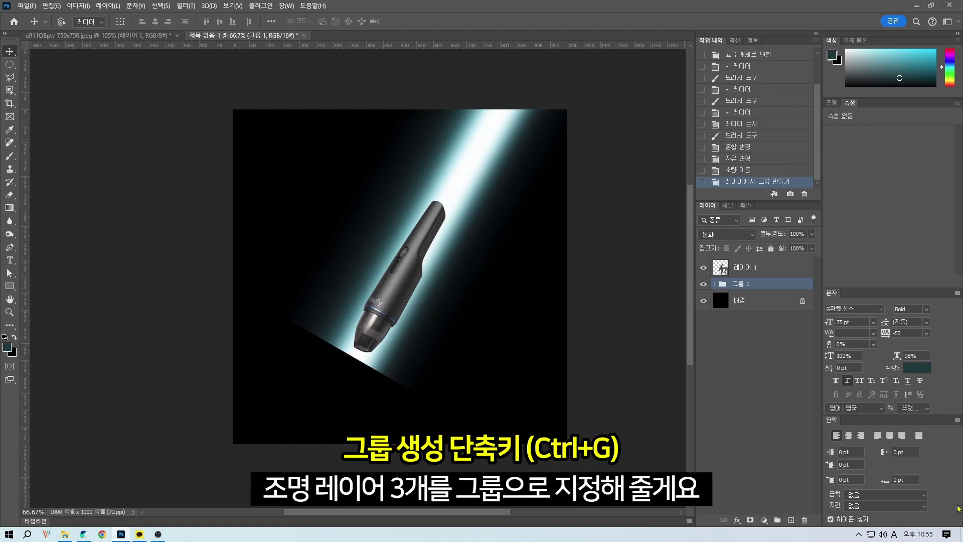
pyautogui.click(791, 520)
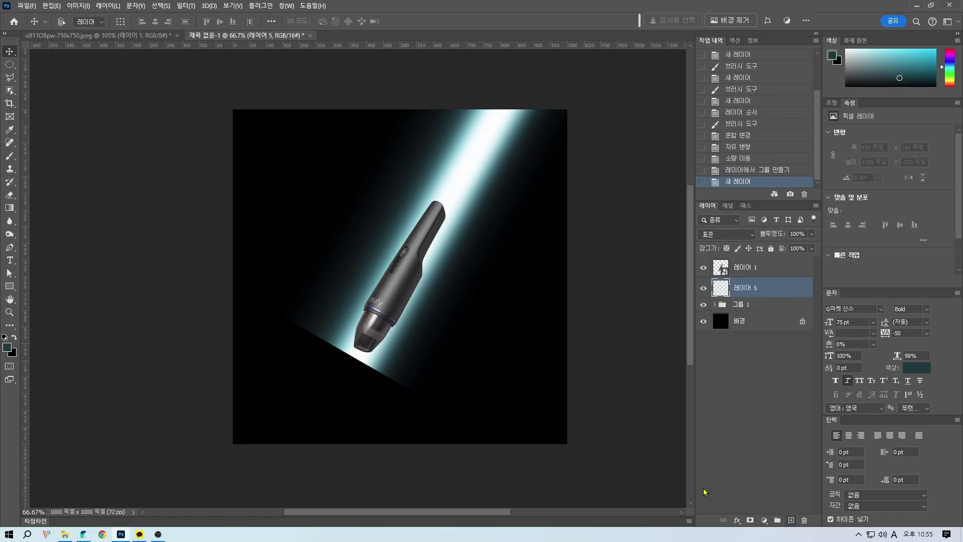
# - Expand the light band group and hide all three band layers in it
pyautogui.click(715, 304)
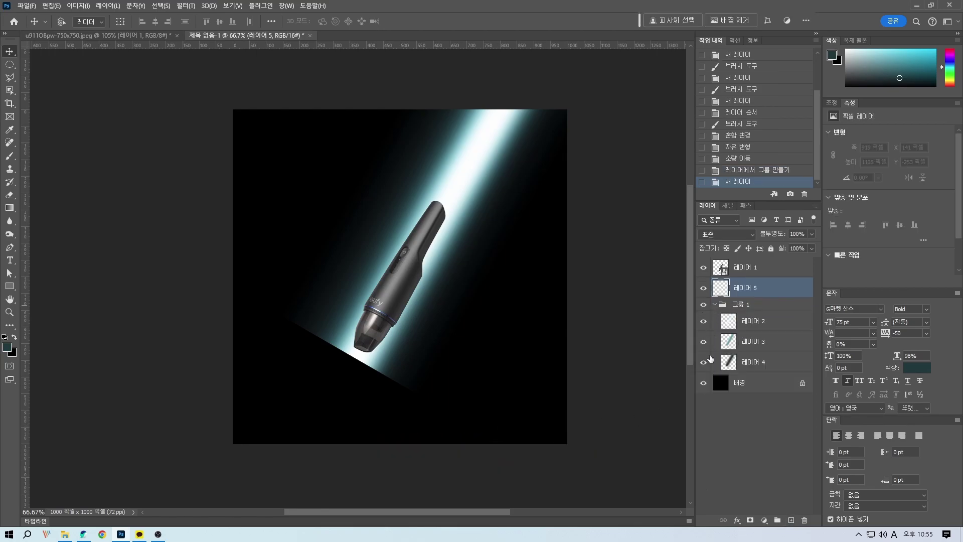
pyautogui.click(709, 362)
pyautogui.click(733, 322)
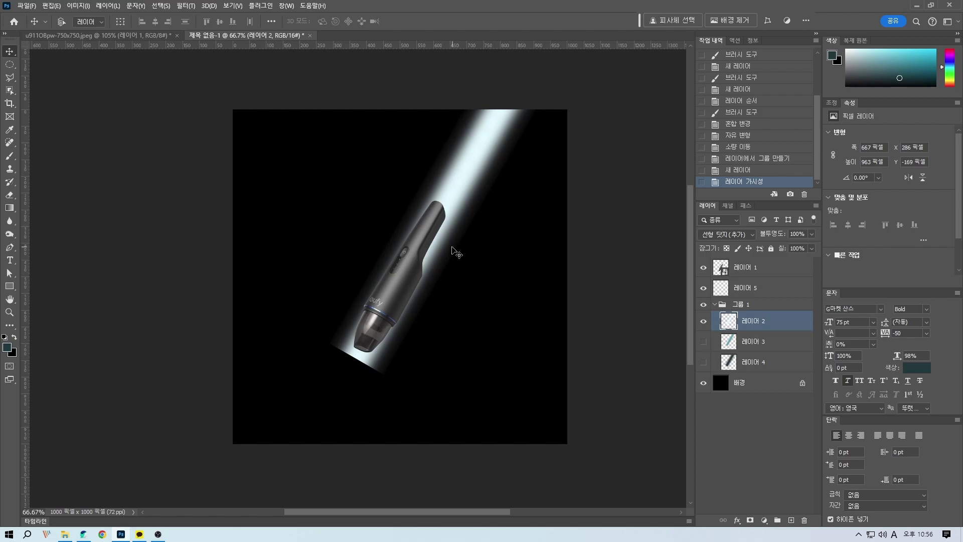
pyautogui.click(704, 322)
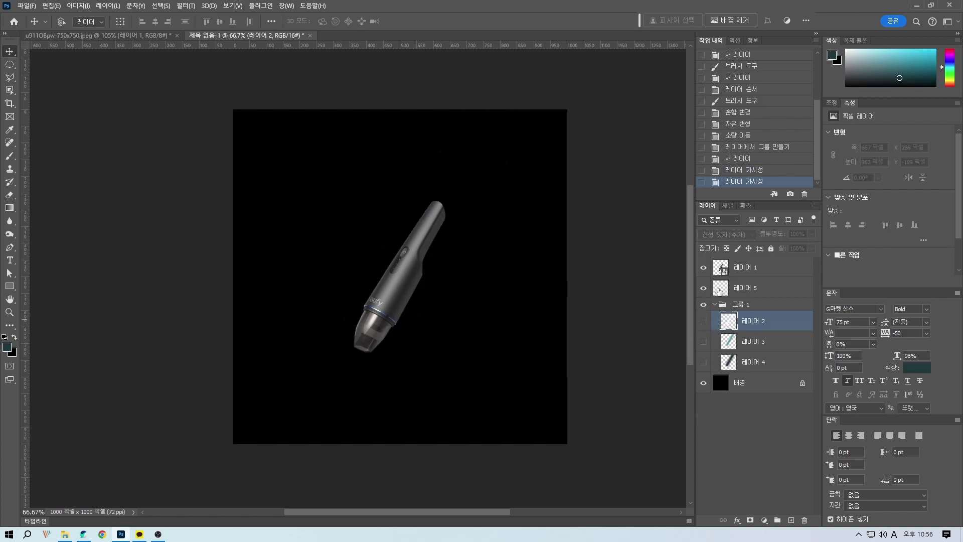
# - Stamp one soft dark teal dot with the size 500 brush on the empty layer, centred behind the vacuum
pyautogui.click(713, 292)
pyautogui.press('b')
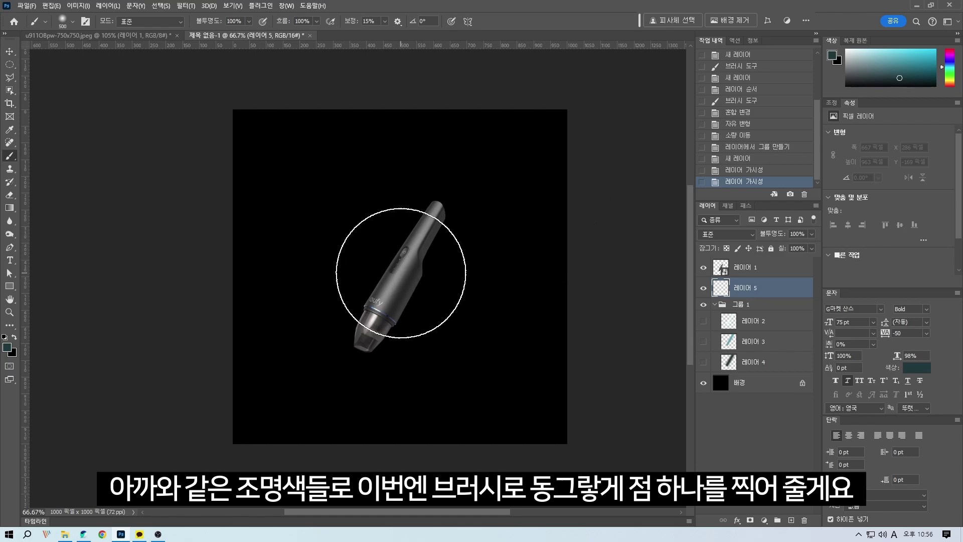
pyautogui.click(400, 272)
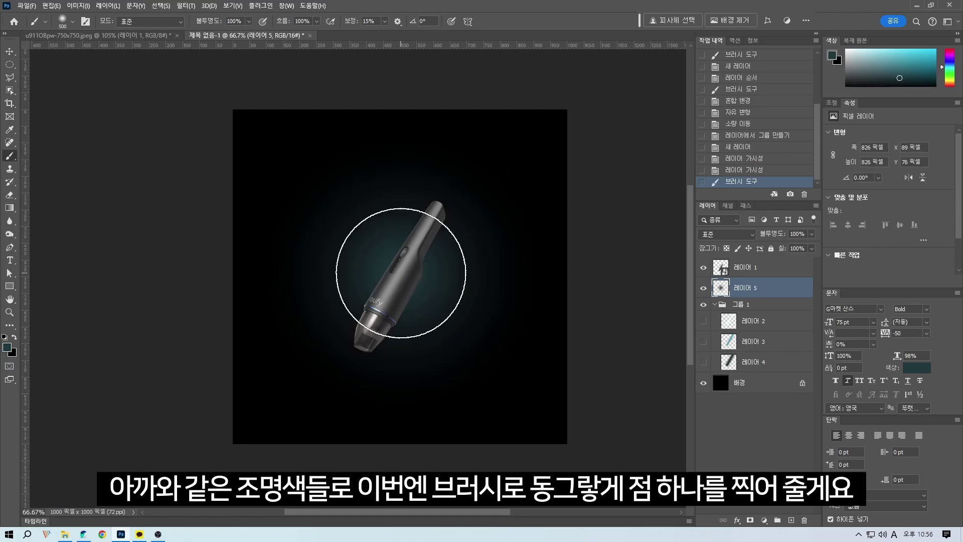
pyautogui.hotkey('ctrl', 'z')
pyautogui.click(400, 272)
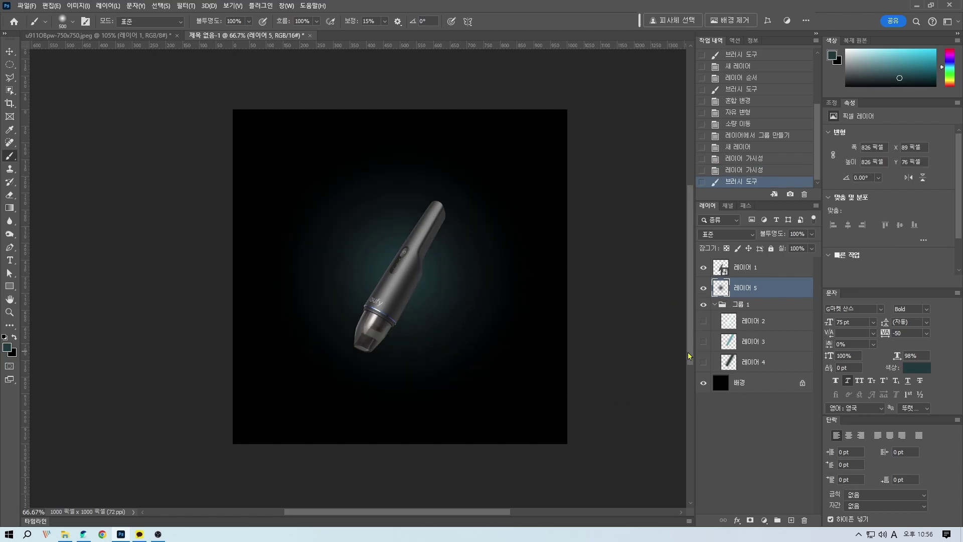
# - Show the mint band layer, hide the dark teal dot and sample the band's muted mint as the foreground colour
pyautogui.click(702, 342)
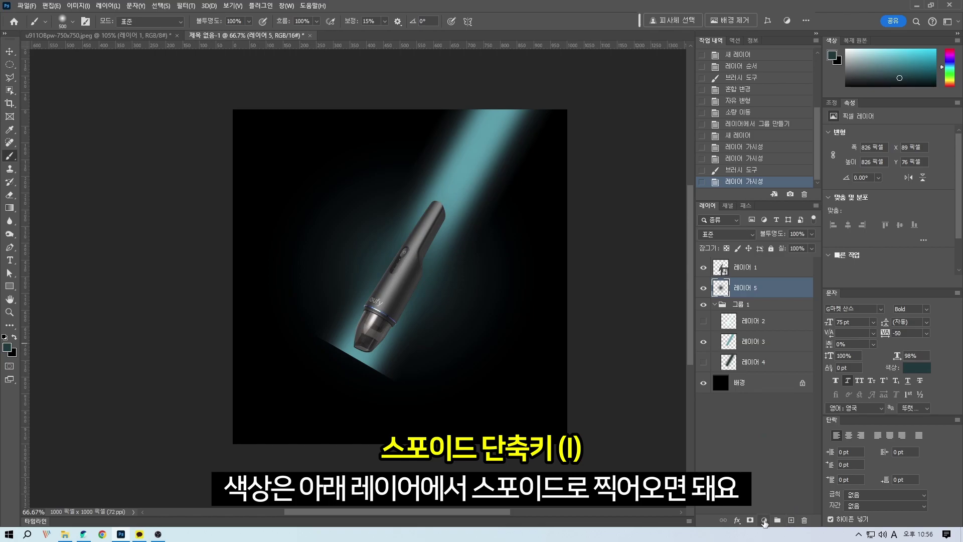
pyautogui.click(703, 288)
pyautogui.press('i')
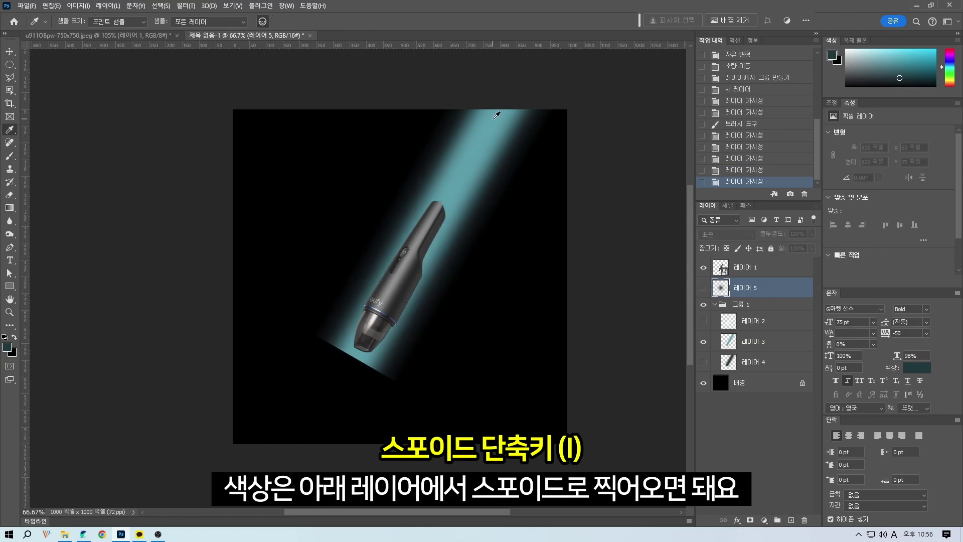
pyautogui.click(490, 132)
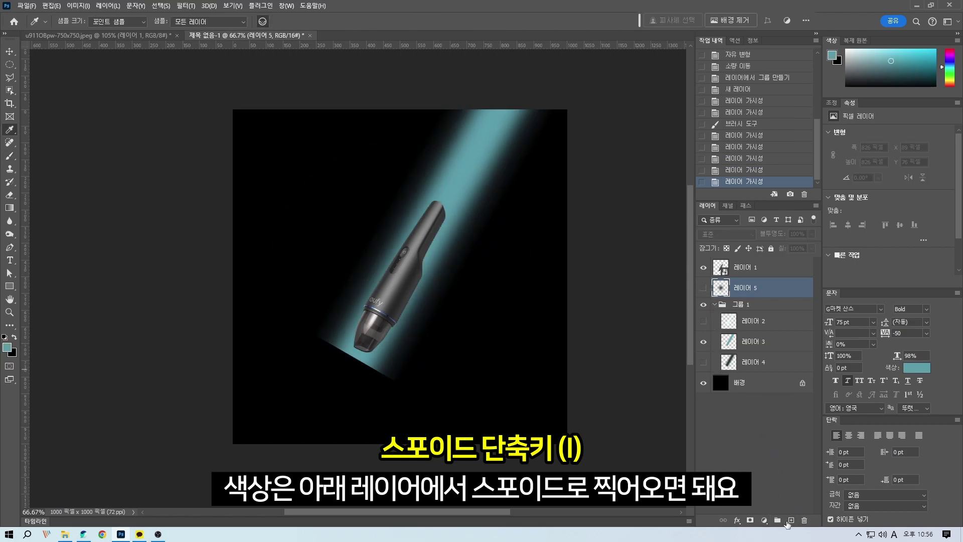
# - With only the dark teal dot showing, stamp a size 400 soft mint dot over its centre on a new layer above it
pyautogui.click(791, 521)
pyautogui.click(703, 361)
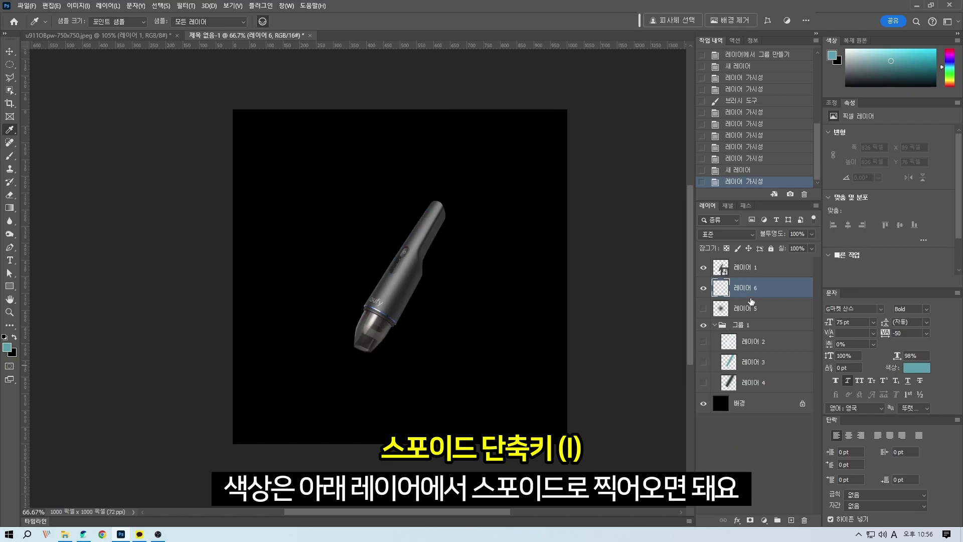
pyautogui.click(703, 309)
pyautogui.press('b')
pyautogui.press(']')
pyautogui.click(415, 279)
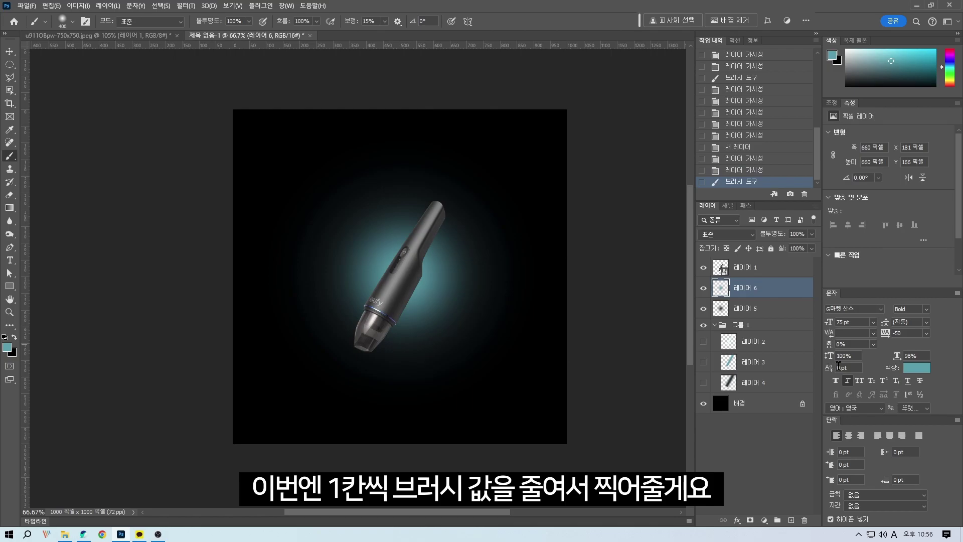
# - Add a layer above the mint dot and sample the pale mint of the brightest band, isolating that band while sampling
pyautogui.click(791, 519)
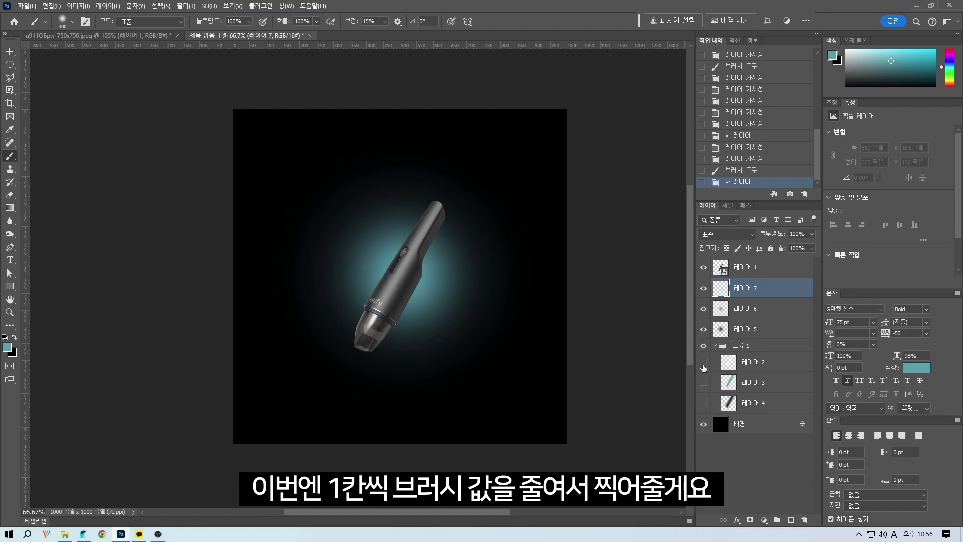
pyautogui.click(703, 309)
pyautogui.click(703, 329)
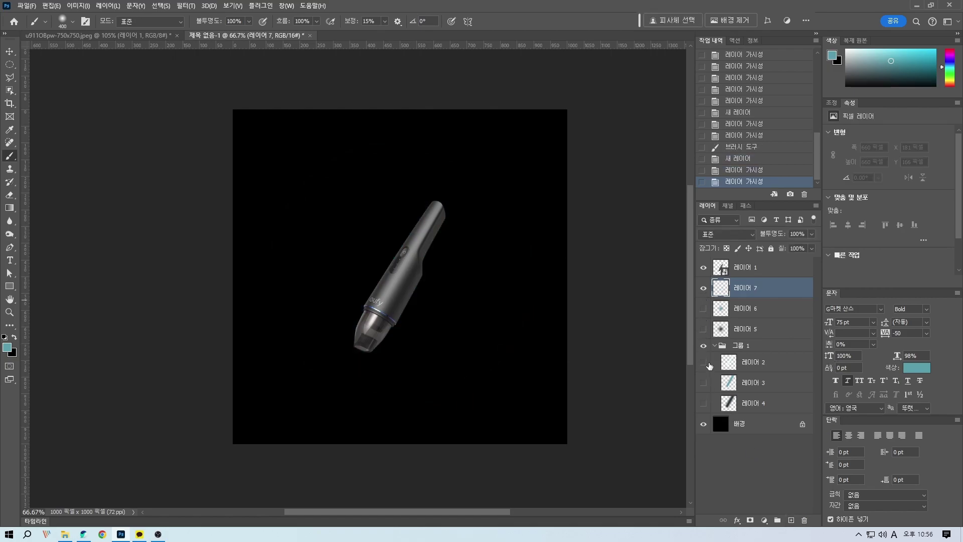
pyautogui.click(703, 363)
pyautogui.click(746, 366)
pyautogui.press('i')
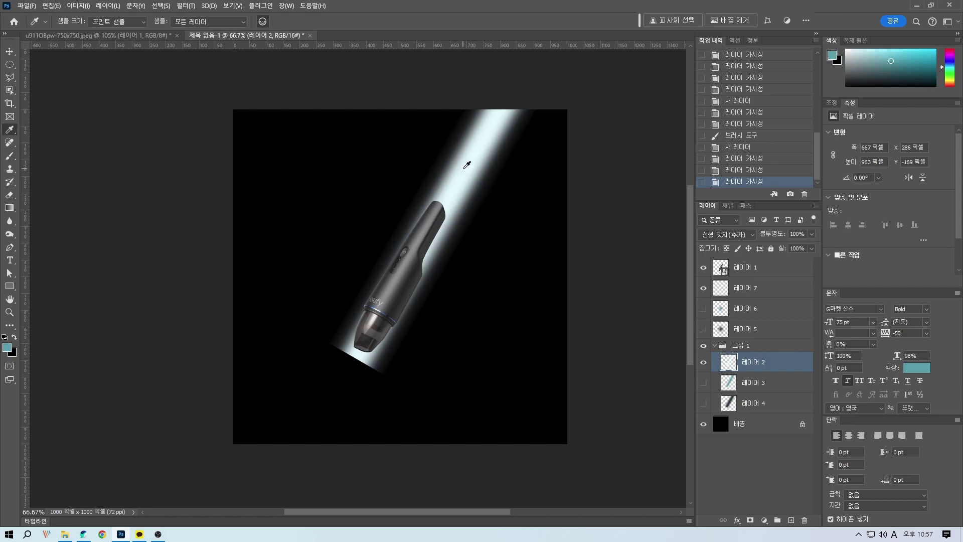
pyautogui.click(470, 164)
pyautogui.click(703, 362)
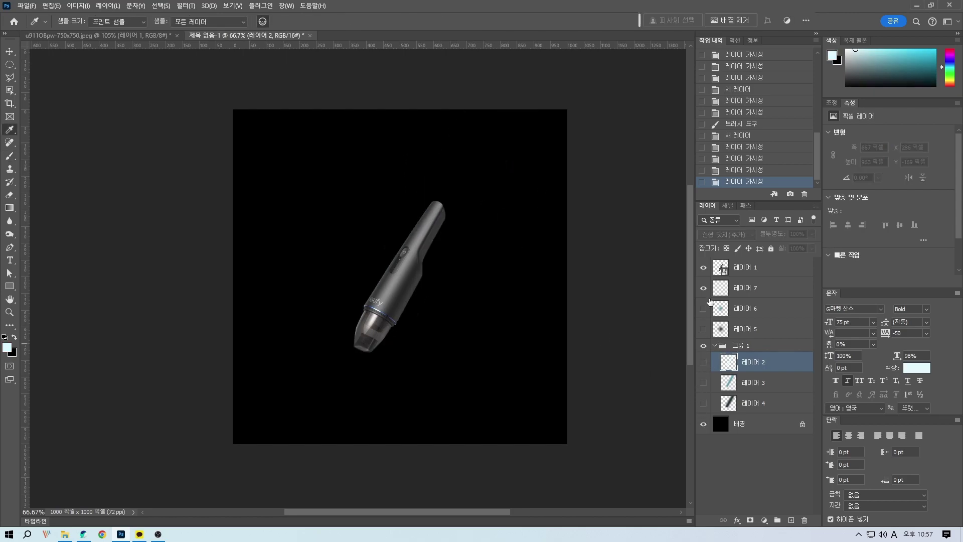
# - Show both dot layers again and stamp a size 300 pale mint dot at their centre on the new empty layer
pyautogui.click(743, 294)
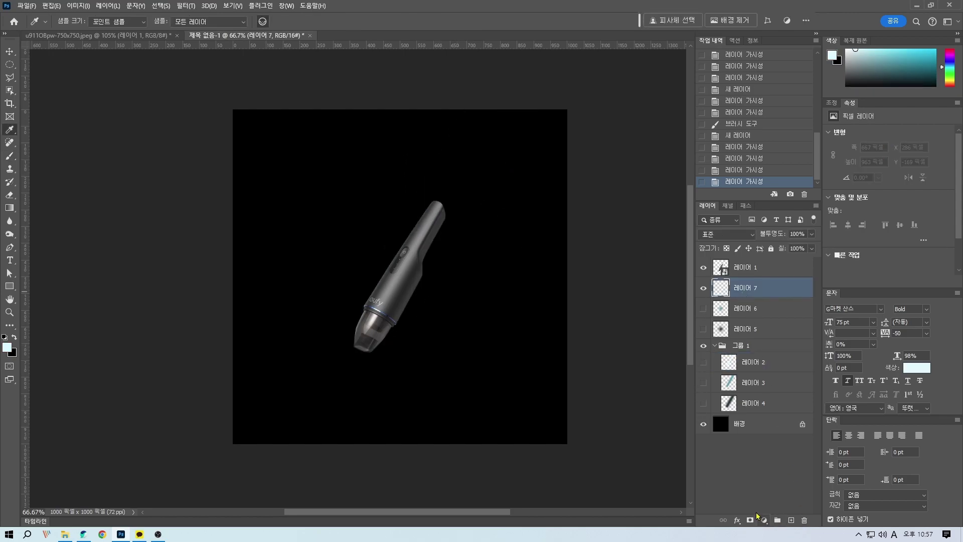
pyautogui.press('b')
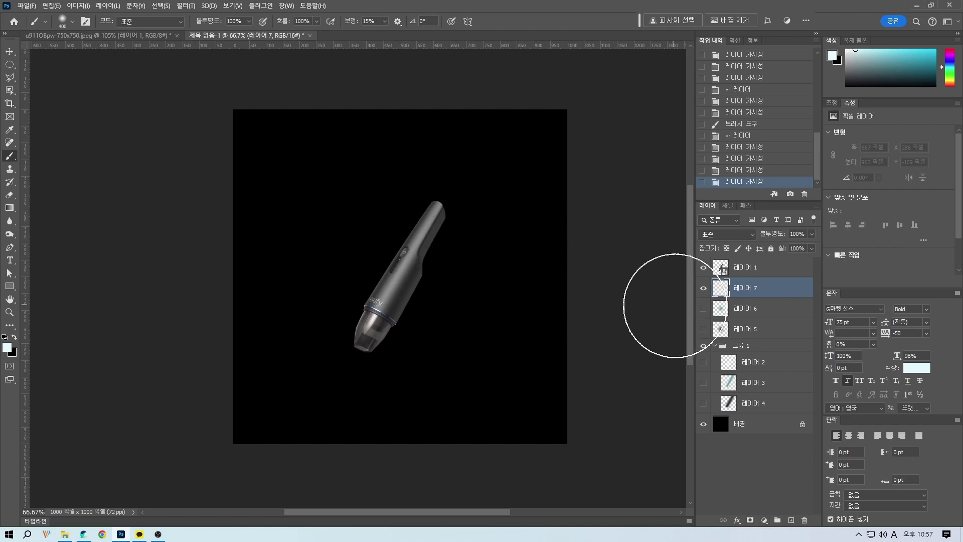
pyautogui.moveTo(703, 309); pyautogui.dragTo(703, 330)
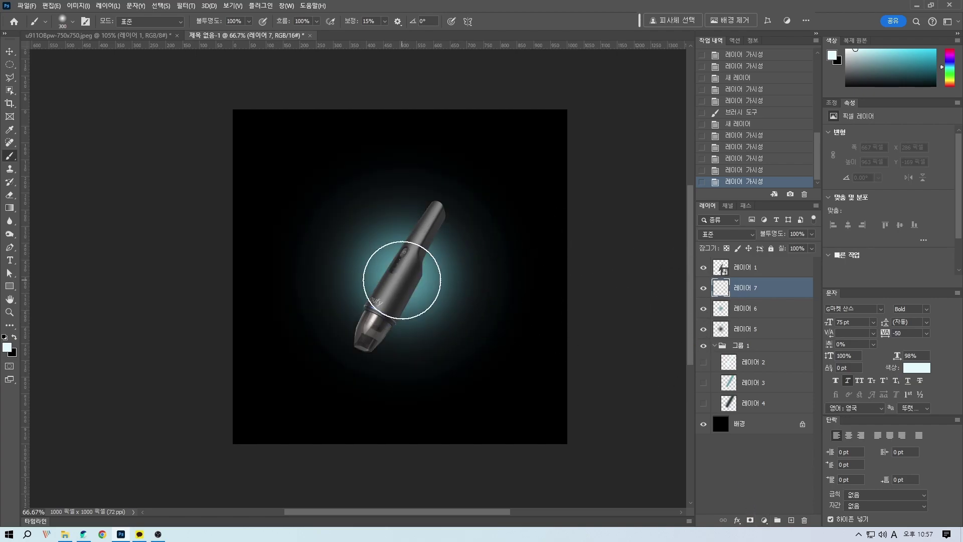
pyautogui.click(400, 279)
pyautogui.press('[')
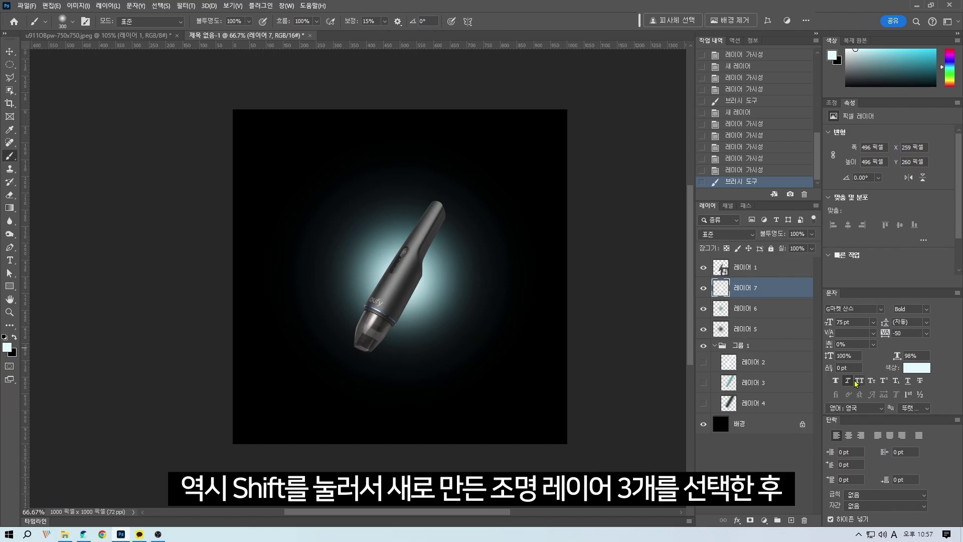
# - Align the three dot layers to the canvas centre horizontally and vertically, clearing the canvas selection at the end
pyautogui.keyDown('shift'); pyautogui.click(757, 329); pyautogui.keyUp('shift')
pyautogui.hotkey('ctrl', 'a')
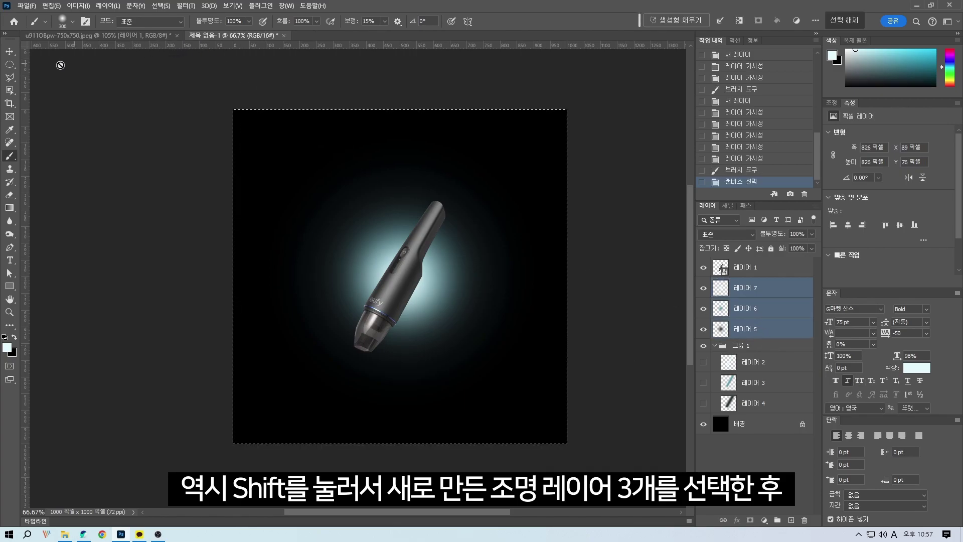
pyautogui.click(9, 51)
pyautogui.click(155, 22)
pyautogui.click(222, 23)
pyautogui.hotkey('ctrl', 'd')
pyautogui.click(9, 65)
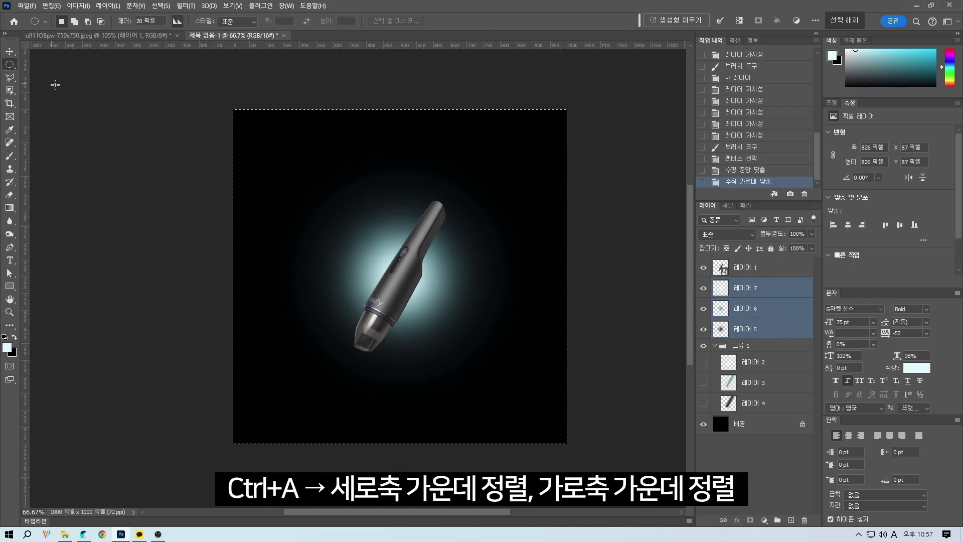
pyautogui.hotkey('ctrl', 'z')
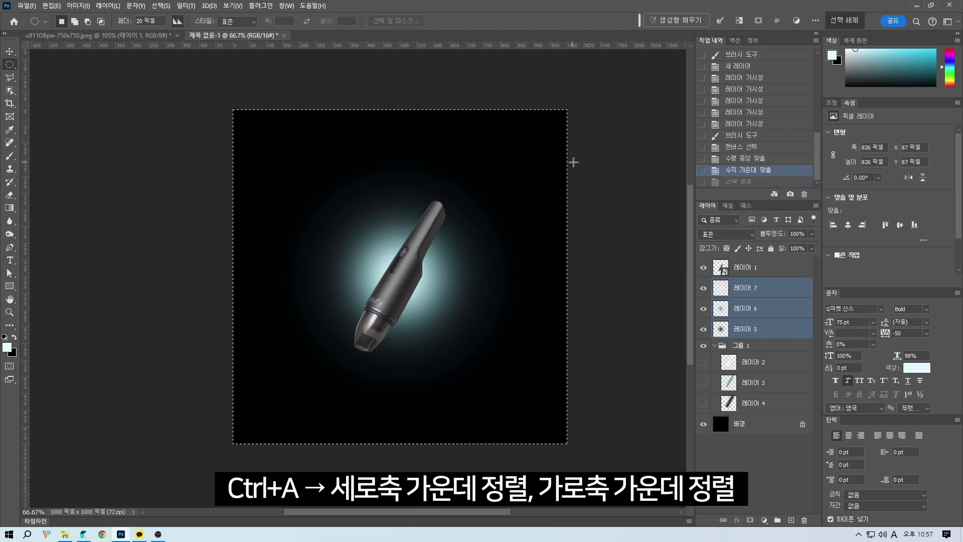
pyautogui.hotkey('ctrl', 'd')
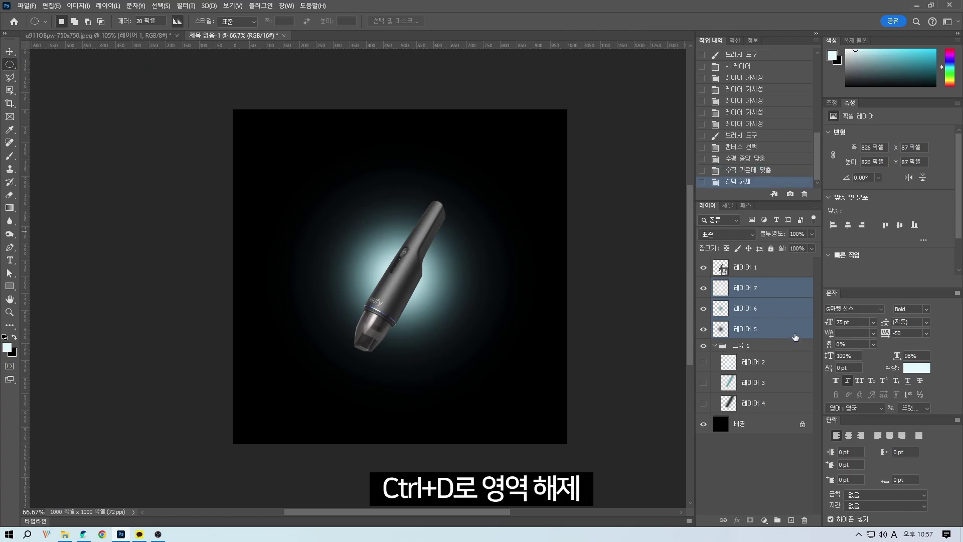
# - Set the blend mode of all three dot layers to Linear Dodge (Add)
pyautogui.click(795, 337)
pyautogui.keyDown('shift'); pyautogui.click(790, 295); pyautogui.keyUp('shift')
pyautogui.click(723, 235)
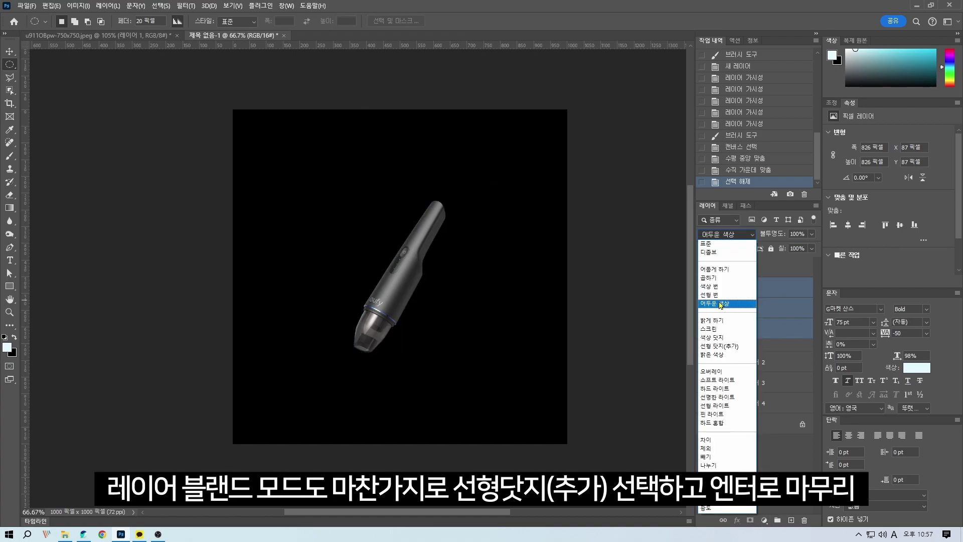
pyautogui.click(747, 351)
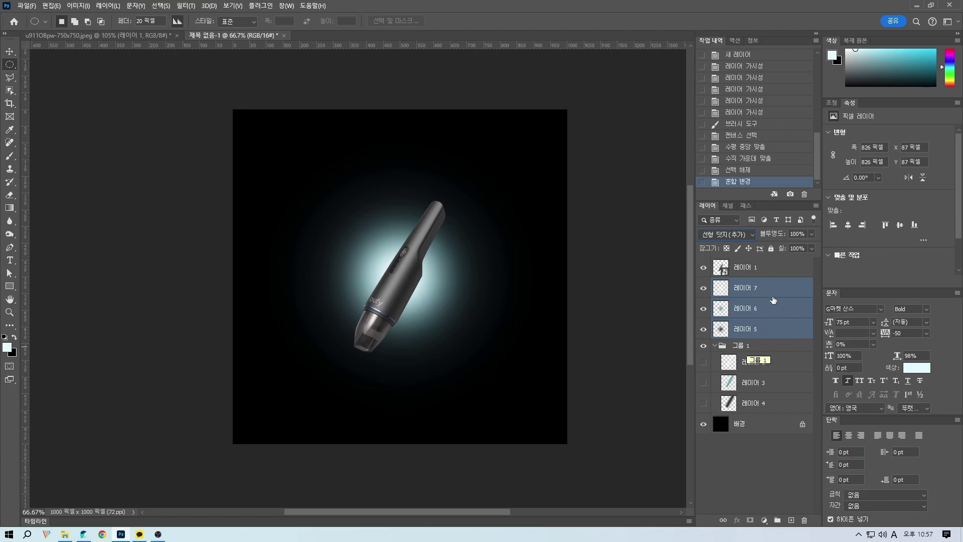
# - Show all three light band layers inside the group again
pyautogui.click(783, 271)
pyautogui.click(758, 362)
pyautogui.moveTo(704, 362); pyautogui.dragTo(703, 403)
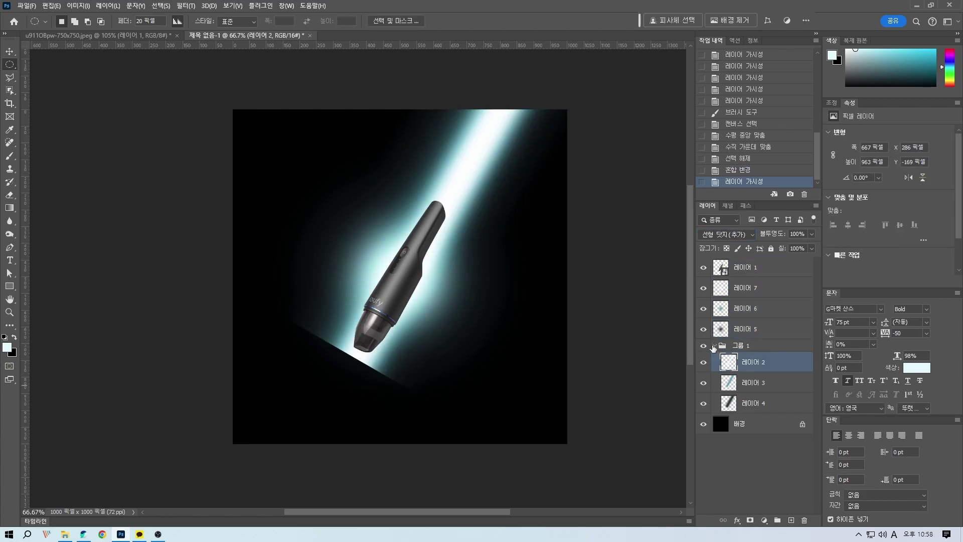
# - Squash the three dot layers vertically to about 46% of their height around their centre with Free Transform
pyautogui.click(714, 346)
pyautogui.click(738, 330)
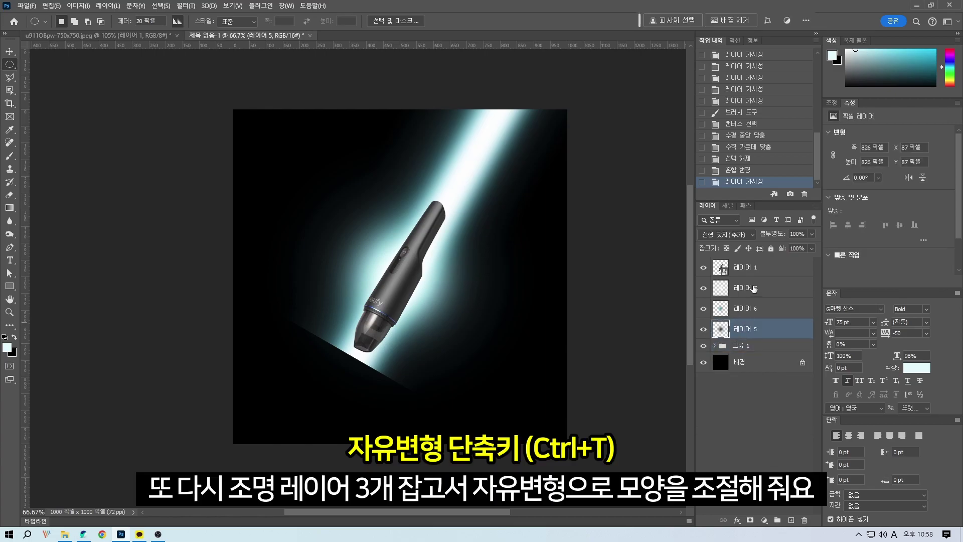
pyautogui.keyDown('shift'); pyautogui.click(754, 289); pyautogui.keyUp('shift')
pyautogui.hotkey('ctrl', 't')
pyautogui.moveTo(402, 138); pyautogui.dragTo(398, 213)
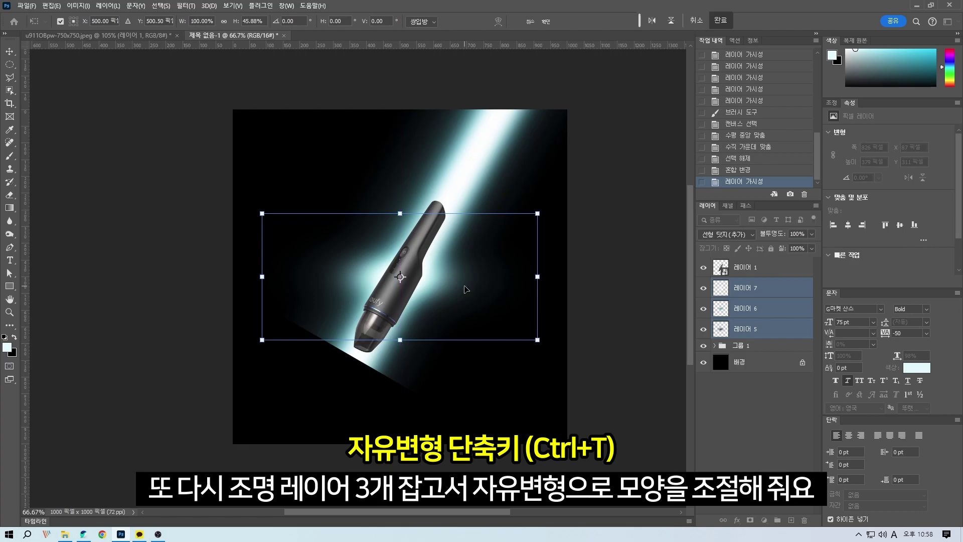
pyautogui.press('Return')
# - Try adding a layer mask to the light band group
pyautogui.click(741, 350)
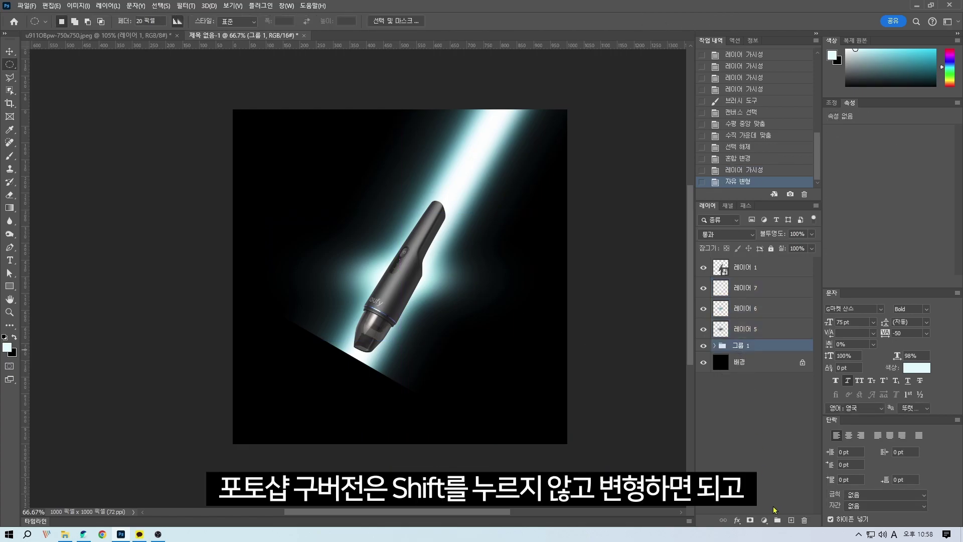
pyautogui.click(751, 520)
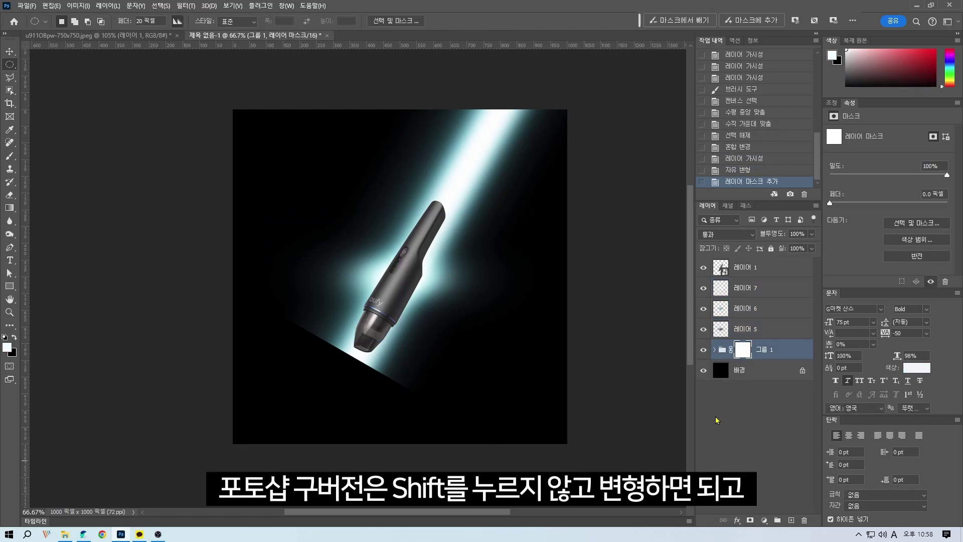
pyautogui.hotkey('ctrl', 'z')
# - Move the light band group up so its lower end sits behind the nozzle, hiding the three dot layers only meanwhile
pyautogui.click(704, 289)
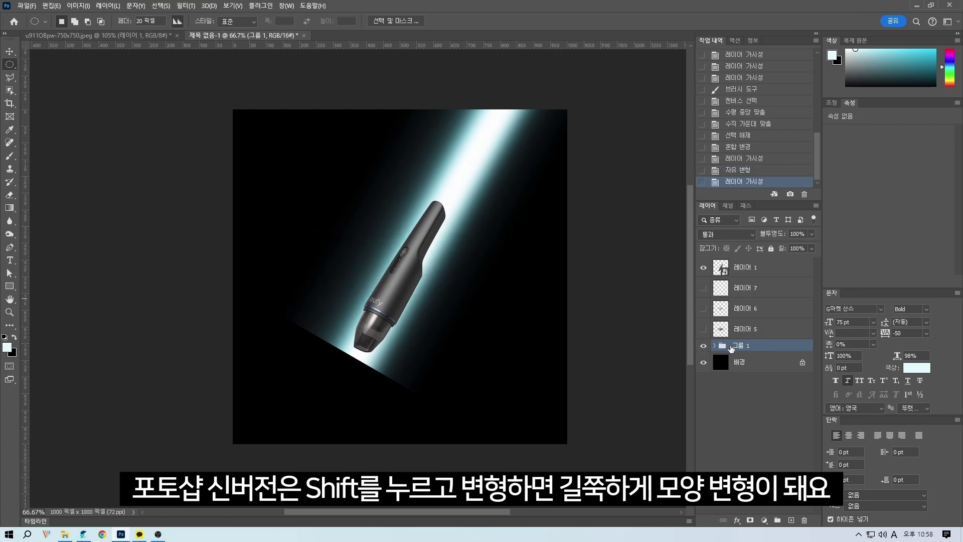
pyautogui.click(9, 76)
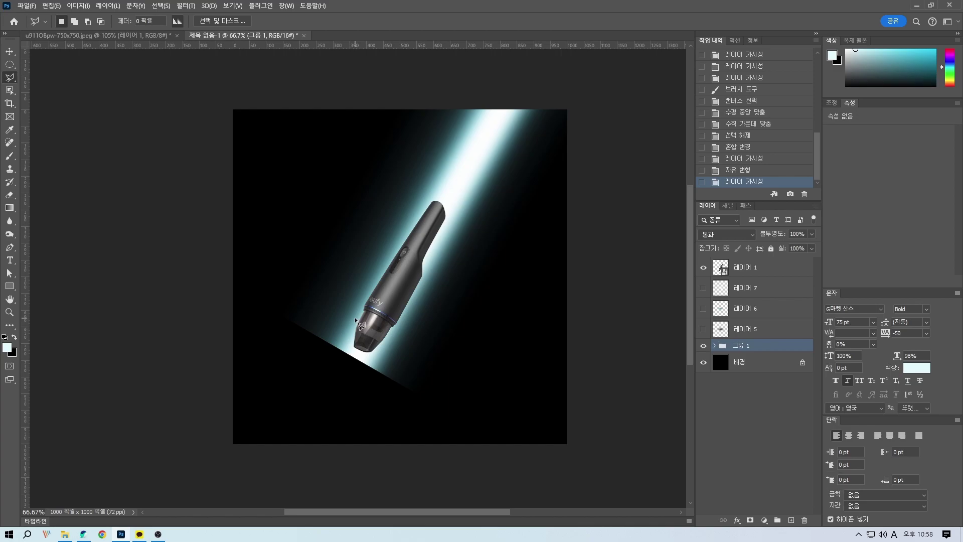
pyautogui.click(9, 52)
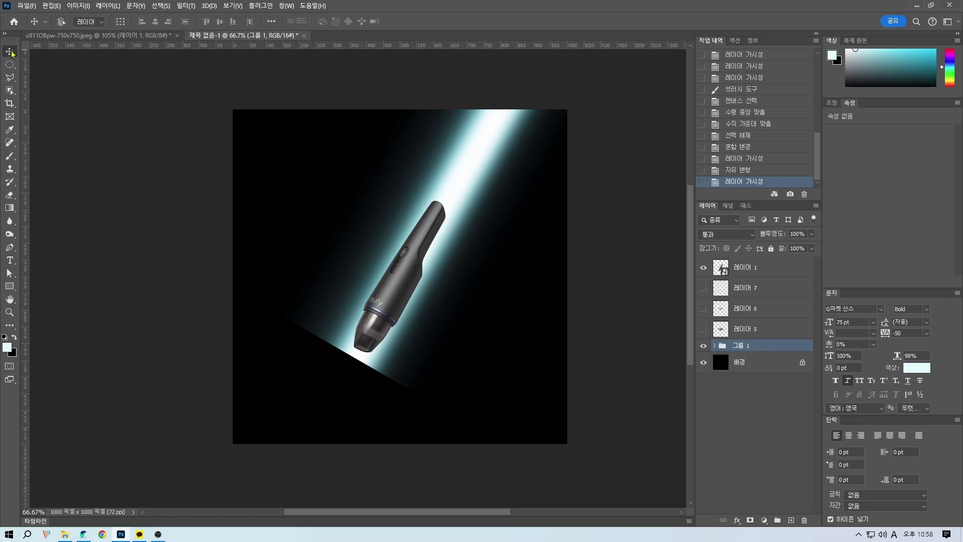
pyautogui.moveTo(483, 299); pyautogui.dragTo(448, 263)
pyautogui.moveTo(703, 308); pyautogui.dragTo(702, 329)
# - Group the three dot layers and move the new group down onto the vacuum's nozzle
pyautogui.click(745, 329)
pyautogui.keyDown('shift'); pyautogui.click(744, 287); pyautogui.keyUp('shift')
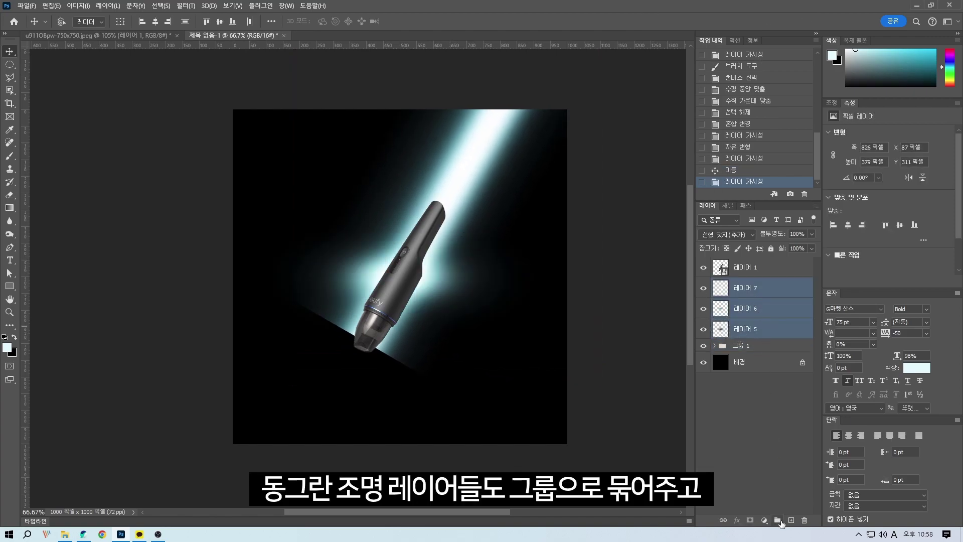
pyautogui.click(778, 520)
pyautogui.moveTo(448, 301); pyautogui.dragTo(400, 370)
# - Rotate the dot glow group by 30° and move it under the nozzle
pyautogui.hotkey('ctrl', 't')
pyautogui.moveTo(539, 321); pyautogui.dragTo(544, 425)
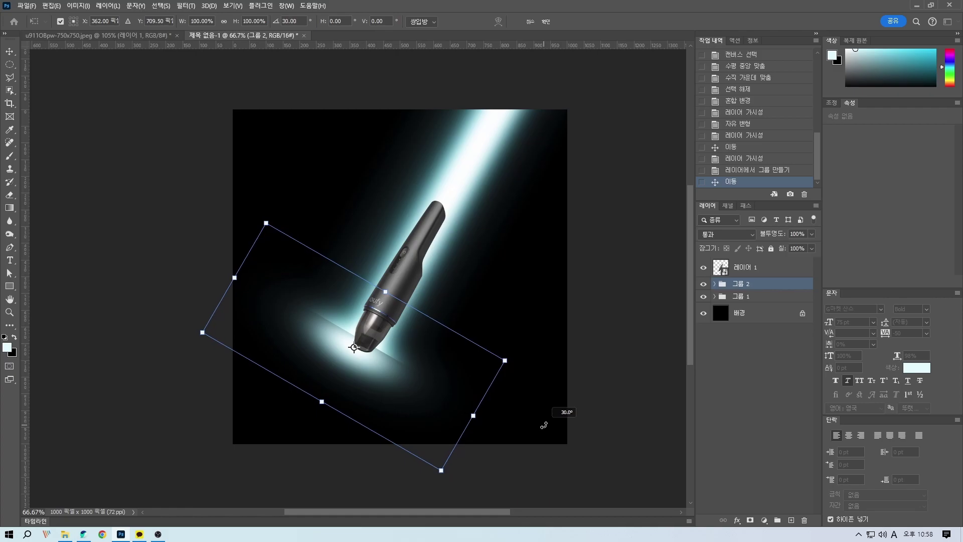
pyautogui.press('Return')
pyautogui.moveTo(402, 380); pyautogui.dragTo(404, 365)
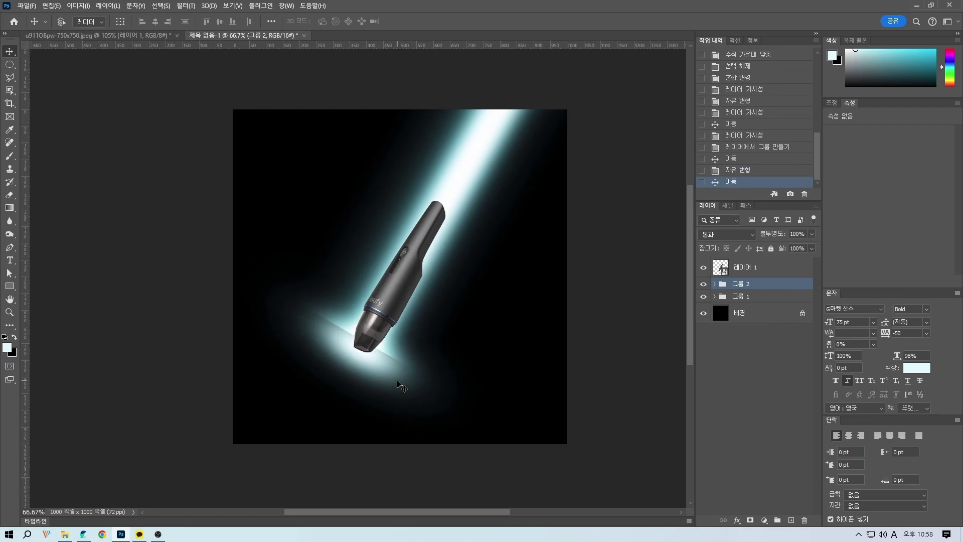
# - Rotate the dot glow group by -30° so it lies horizontally
pyautogui.hotkey('ctrl', 't')
pyautogui.moveTo(504, 351); pyautogui.dragTo(517, 276)
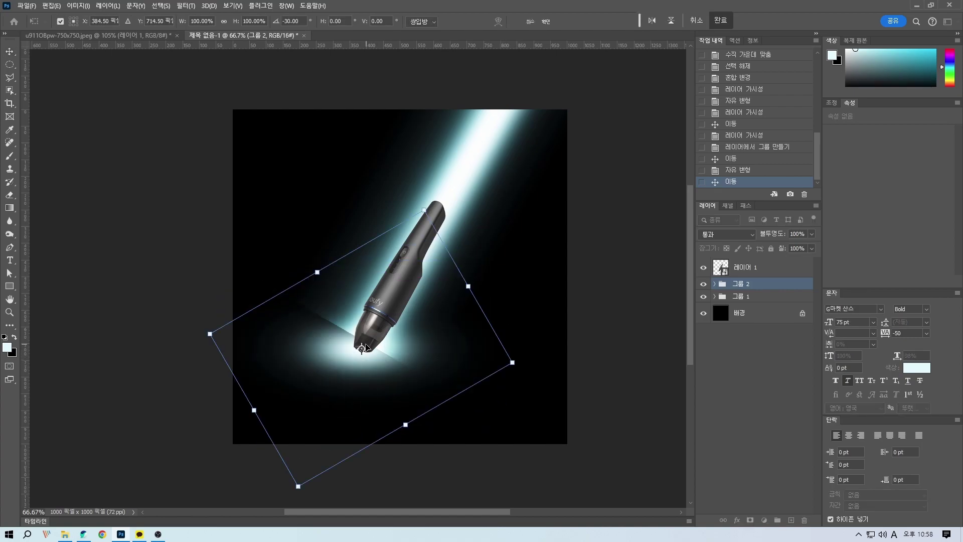
pyautogui.press('Return')
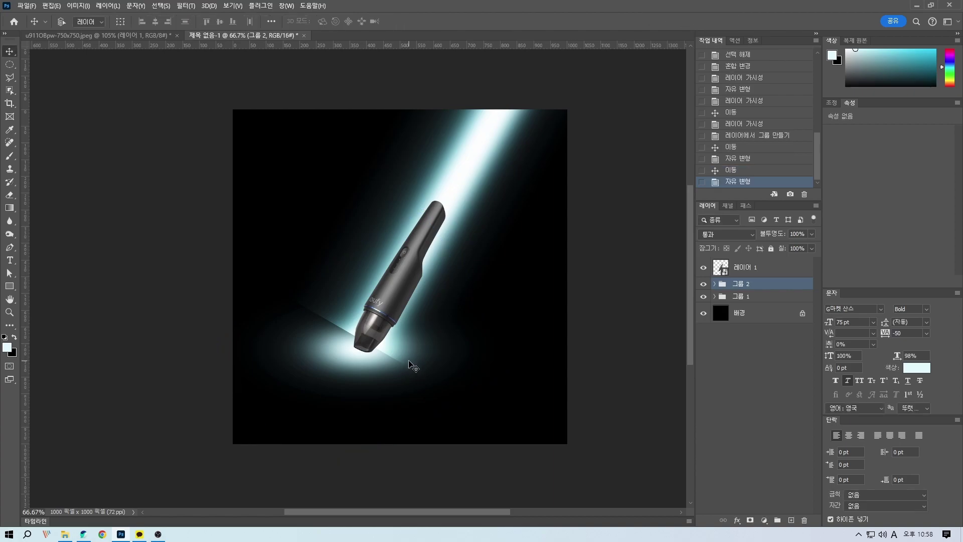
# - Reposition the dot glow group under the nozzle and flatten it to about 686 × 240 px
pyautogui.moveTo(416, 355)
pyautogui.mouseDown()
pyautogui.moveTo(405, 361)
pyautogui.moveTo(417, 359)
pyautogui.mouseUp()
pyautogui.hotkey('ctrl', 't')
pyautogui.moveTo(362, 288); pyautogui.dragTo(363, 314)
pyautogui.moveTo(386, 349); pyautogui.dragTo(388, 339)
pyautogui.moveTo(501, 354); pyautogui.dragTo(477, 352)
pyautogui.moveTo(364, 404); pyautogui.dragTo(363, 388)
pyautogui.press('Return')
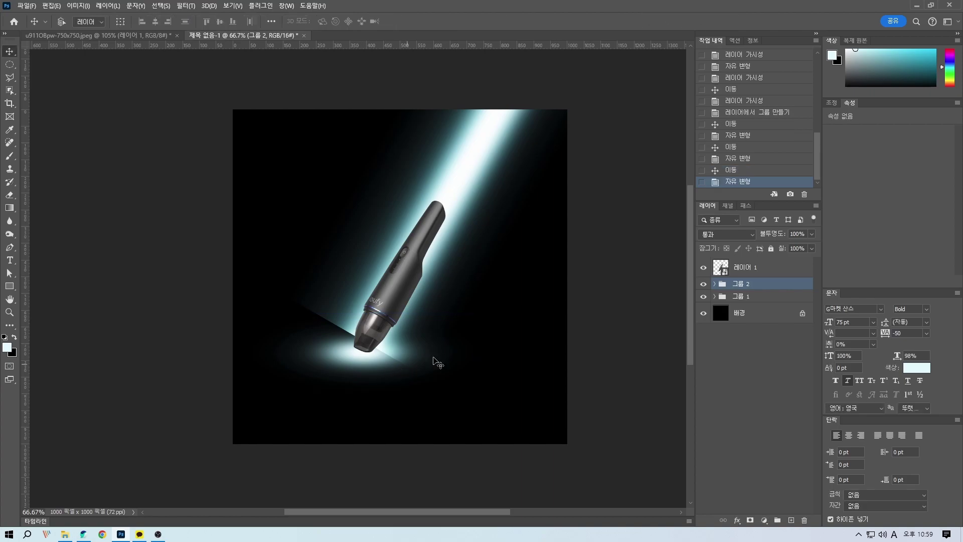
pyautogui.click(714, 284)
pyautogui.click(751, 300)
pyautogui.hotkey('ctrl', 't')
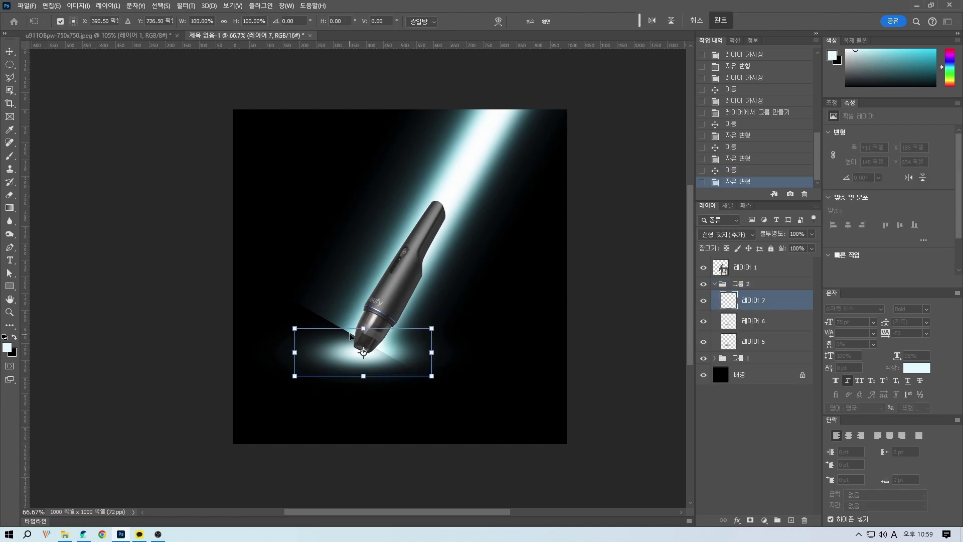
pyautogui.press('Escape')
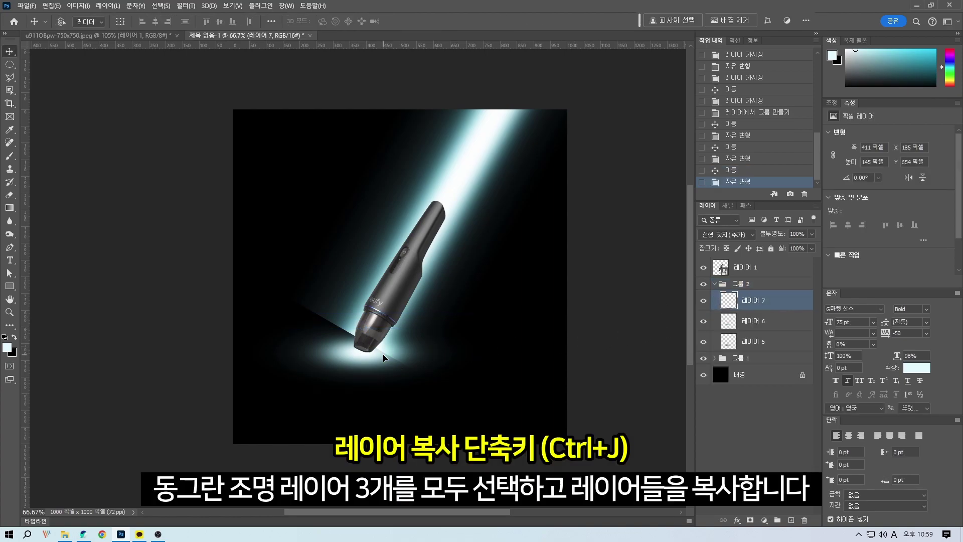
# - Duplicate the three flattened dot layers inside their group
pyautogui.click(718, 287)
pyautogui.click(737, 299)
pyautogui.keyDown('shift'); pyautogui.click(751, 335); pyautogui.keyUp('shift')
pyautogui.hotkey('ctrl', 'j')
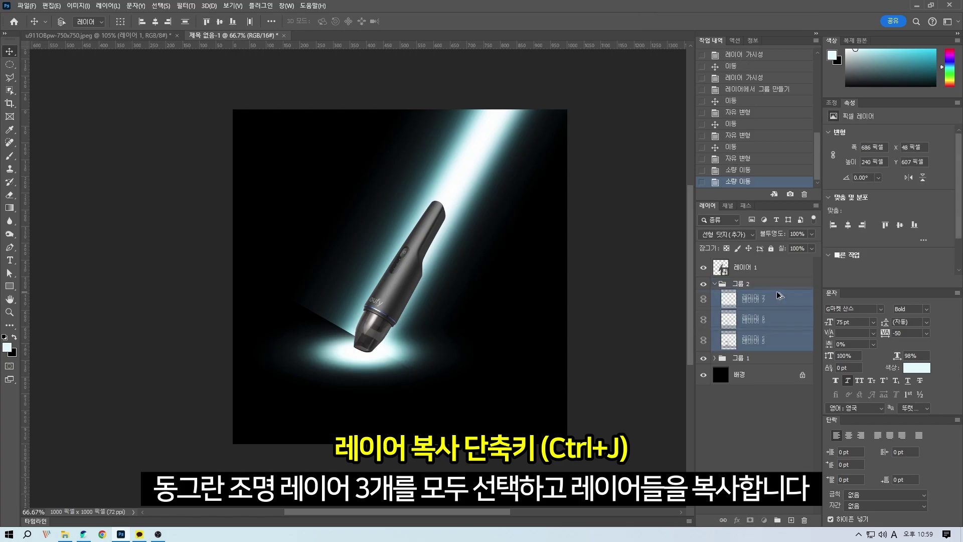
# - Rotate the three copied dot layers 90° into a cross and align their centres horizontally and vertically
pyautogui.hotkey('ctrl', 't')
pyautogui.moveTo(545, 316); pyautogui.dragTo(426, 462)
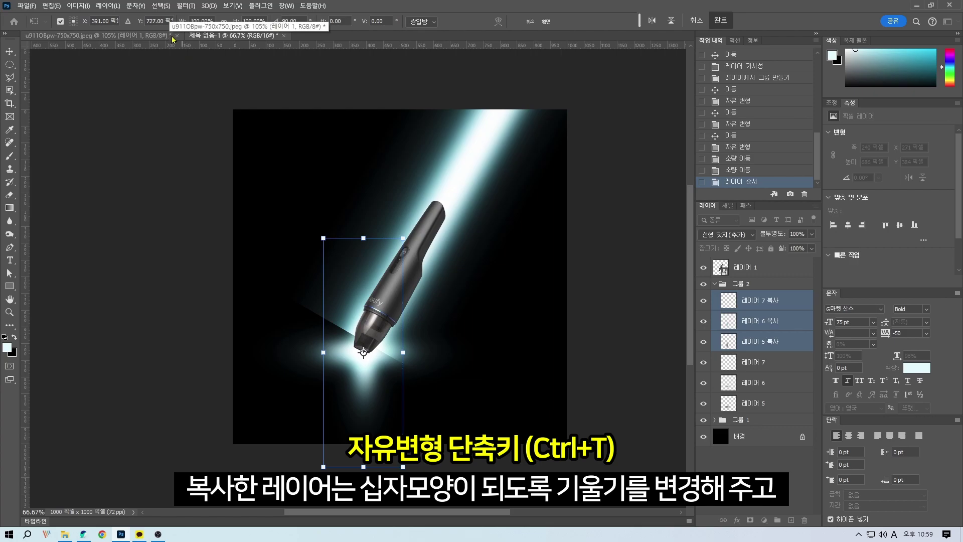
pyautogui.press('Return')
pyautogui.click(155, 22)
pyautogui.click(219, 23)
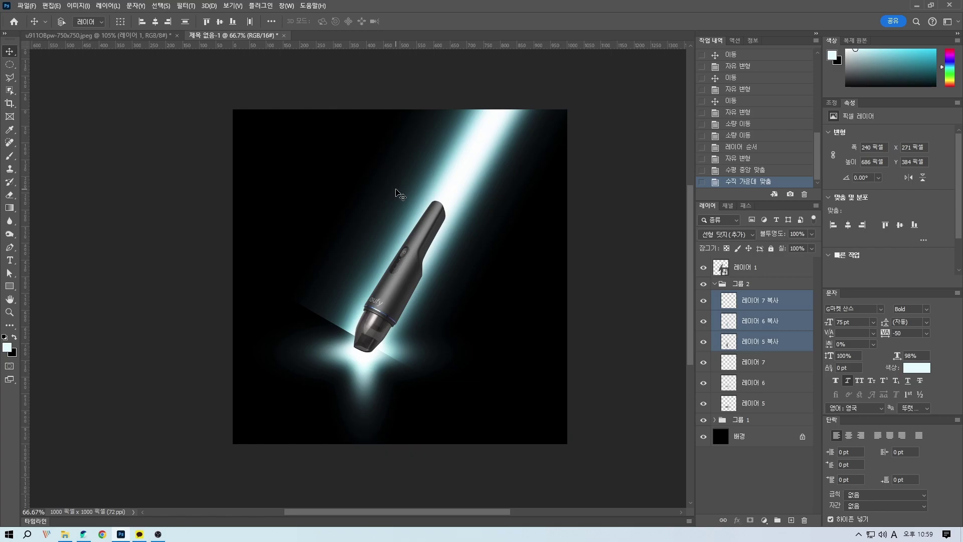
# - Stretch the three copied dot layers vertically to about 1106 px tall and shift them down with the nozzle glow
pyautogui.hotkey('ctrl', 't')
pyautogui.moveTo(370, 269); pyautogui.dragTo(369, 275)
pyautogui.moveTo(363, 243); pyautogui.dragTo(363, 182)
pyautogui.moveTo(375, 266); pyautogui.dragTo(376, 289)
pyautogui.press('Return')
# - Shorten the copy of dot layer 7 vertically and widen the copy of dot layer 5 to about 467 px
pyautogui.click(758, 300)
pyautogui.hotkey('ctrl', 't')
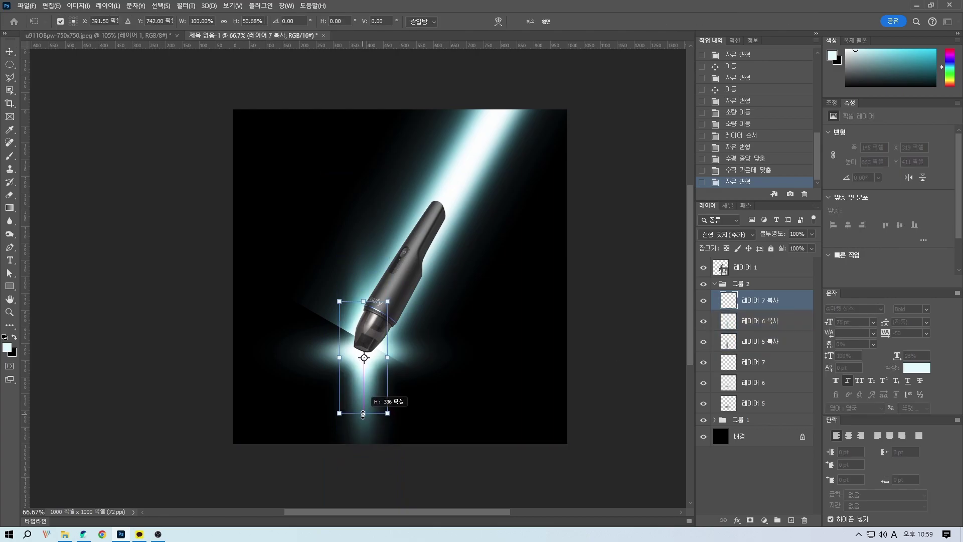
pyautogui.press('Return')
pyautogui.click(761, 341)
pyautogui.hotkey('ctrl', 't')
pyautogui.moveTo(416, 358); pyautogui.dragTo(495, 352)
pyautogui.press('Return')
# - Try widening the horizontal dot layers 5 and 6 to about 118%
pyautogui.click(755, 382)
pyautogui.keyDown('shift'); pyautogui.click(755, 403); pyautogui.keyUp('shift')
pyautogui.hotkey('ctrl', 't')
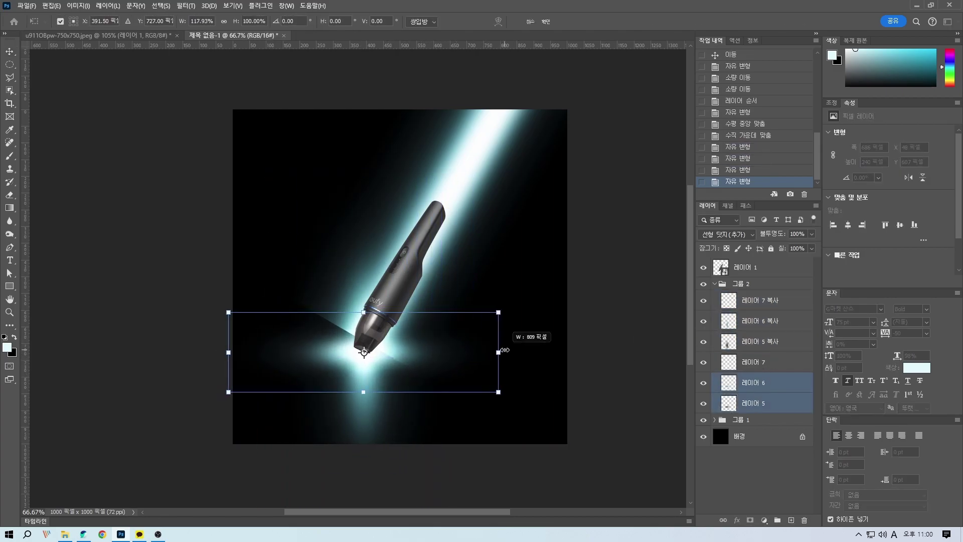
pyautogui.press('Return')
pyautogui.hotkey('ctrl', 'z')
# - Select all three copied dot layers and nudge them down
pyautogui.click(762, 341)
pyautogui.keyDown('shift'); pyautogui.click(760, 299); pyautogui.keyUp('shift')
pyautogui.press('Down')
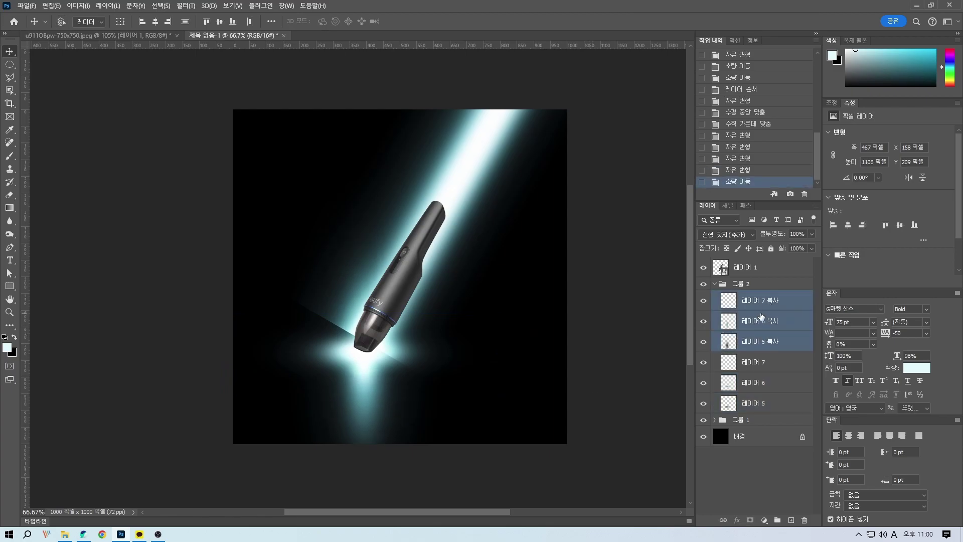
# - Try nudging only the copies of dot layers 6 and 5 further down
pyautogui.keyDown('ctrl'); pyautogui.click(760, 300); pyautogui.keyUp('ctrl')
pyautogui.press('Down')
pyautogui.press('Down')
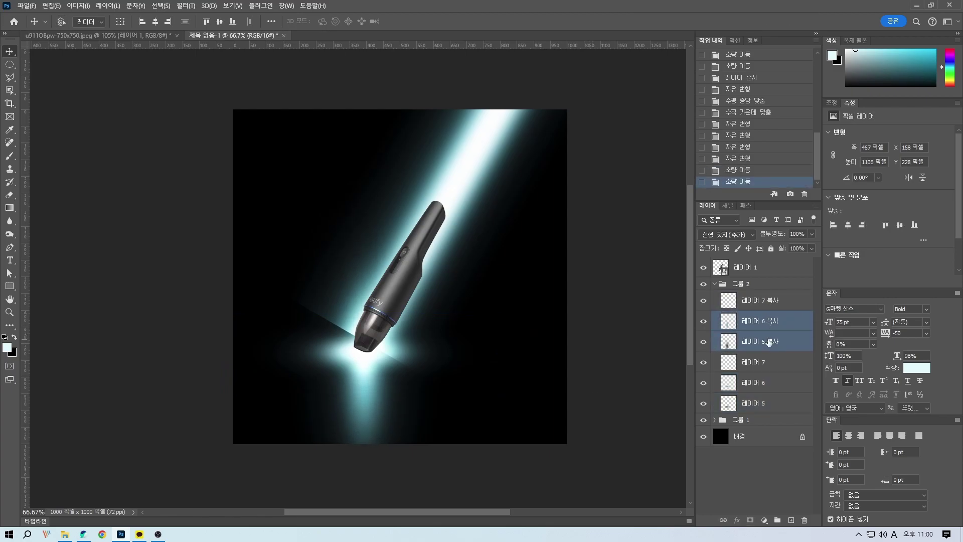
pyautogui.hotkey('ctrl', 'z')
# - Enlarge the copies of dot layers 6 and 5 to about 649 × 1451 px, and nudge all three copies down
pyautogui.hotkey('ctrl', 't')
pyautogui.moveTo(363, 176); pyautogui.dragTo(363, 118)
pyautogui.moveTo(441, 360); pyautogui.dragTo(473, 360)
pyautogui.press('Return')
pyautogui.keyDown('ctrl'); pyautogui.click(760, 300); pyautogui.keyUp('ctrl')
pyautogui.press('Down')
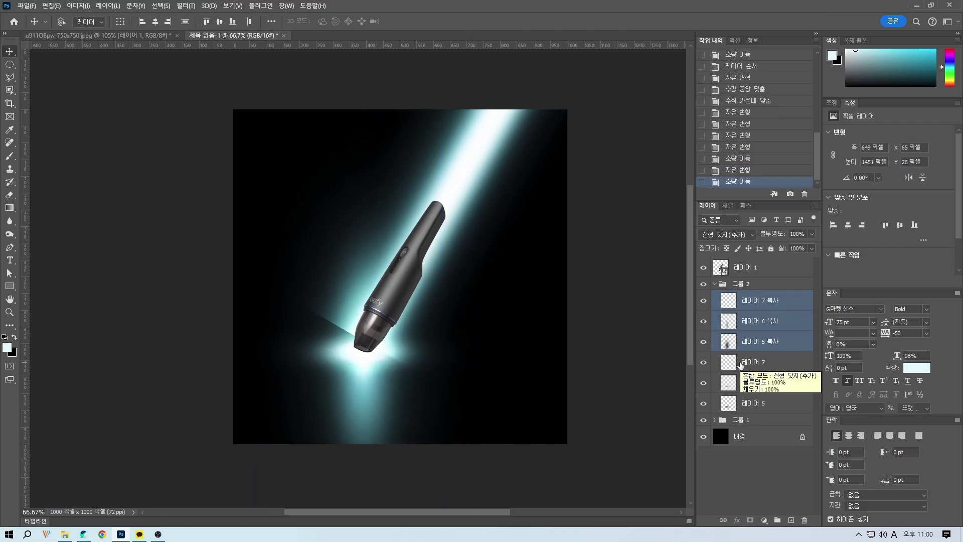
# - Check the copy of dot layer 7 by toggling its visibility, and stretch it vertically to about 327 px tall
pyautogui.click(703, 300)
pyautogui.click(703, 300)
pyautogui.click(760, 300)
pyautogui.hotkey('ctrl', 't')
pyautogui.moveTo(362, 404); pyautogui.dragTo(362, 416)
pyautogui.moveTo(362, 318); pyautogui.dragTo(362, 306)
pyautogui.press('Return')
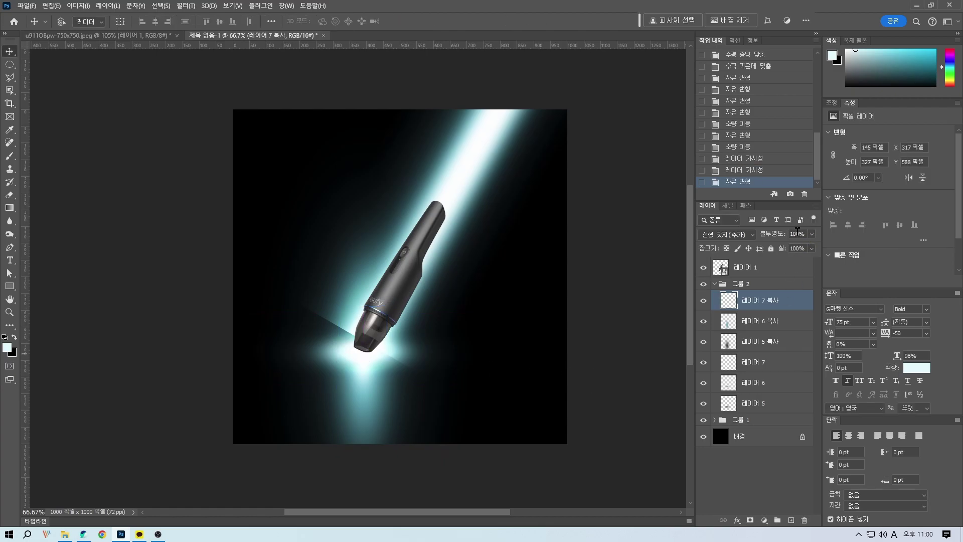
# - Set the opacity of the dot layer 7 copy to 50%, the layer 6 copy to 70% and the layer 5 copy to 60%
pyautogui.write('50')
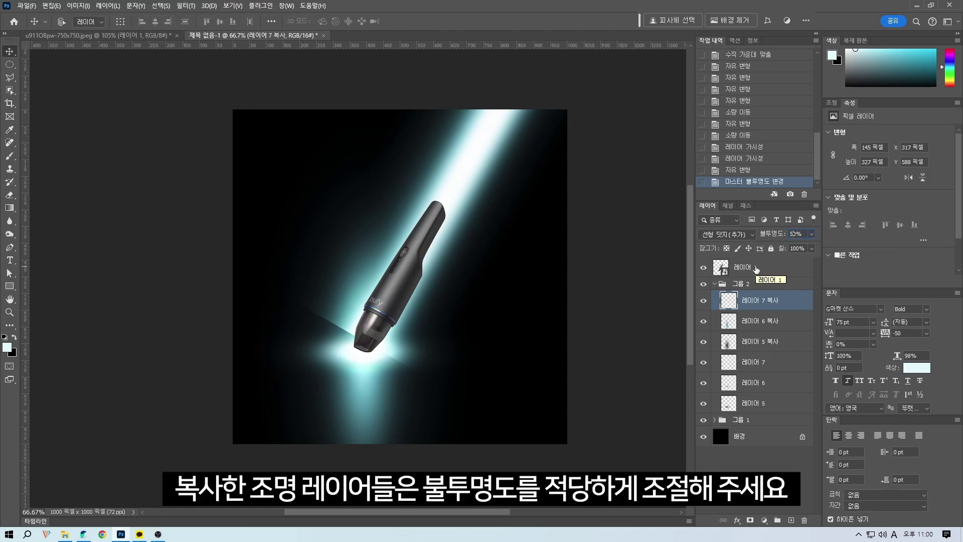
pyautogui.write('70')
pyautogui.click(797, 321)
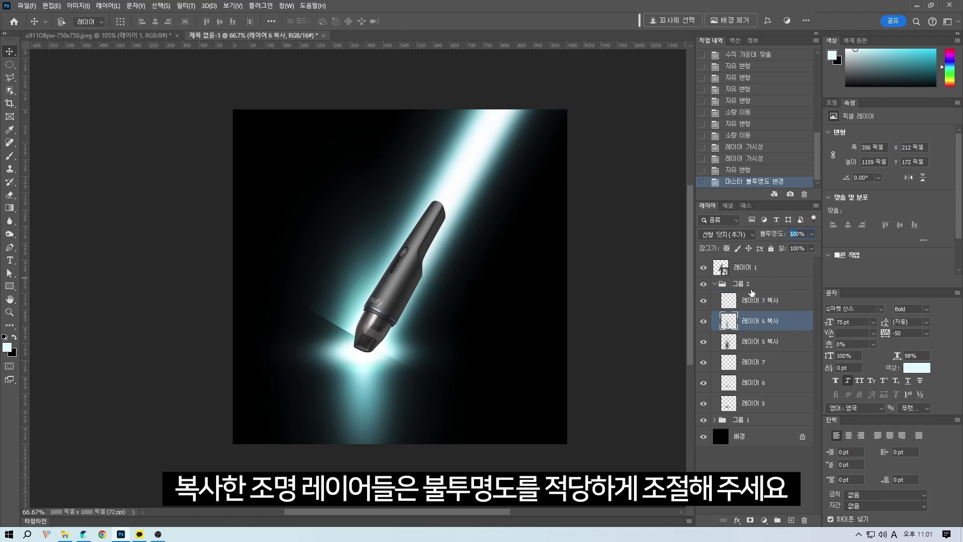
pyautogui.write('60')
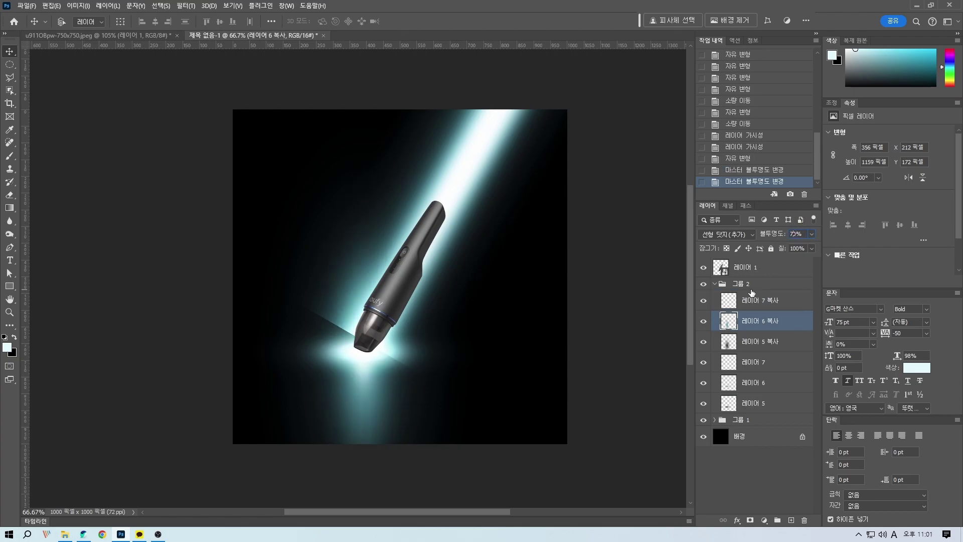
pyautogui.click(760, 342)
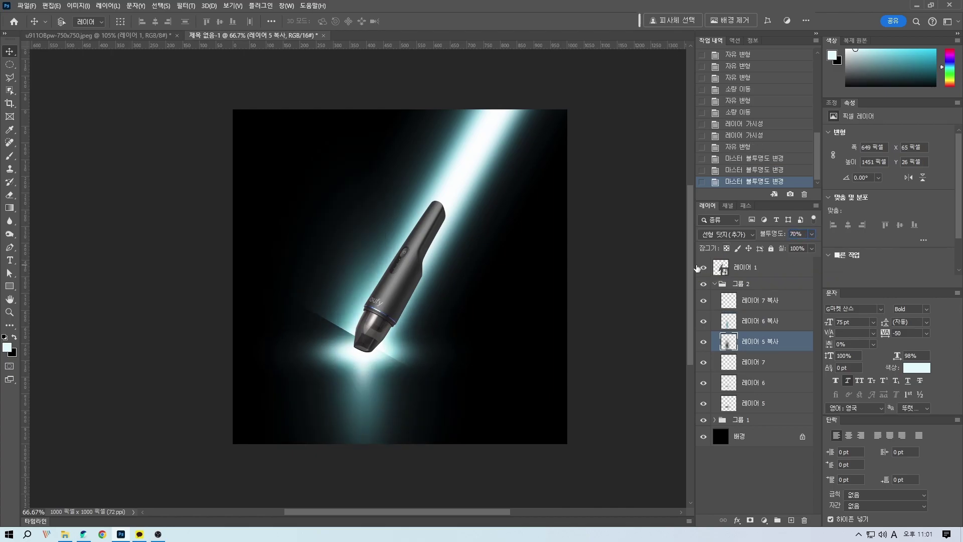
pyautogui.click(705, 322)
pyautogui.click(704, 322)
pyautogui.click(705, 322)
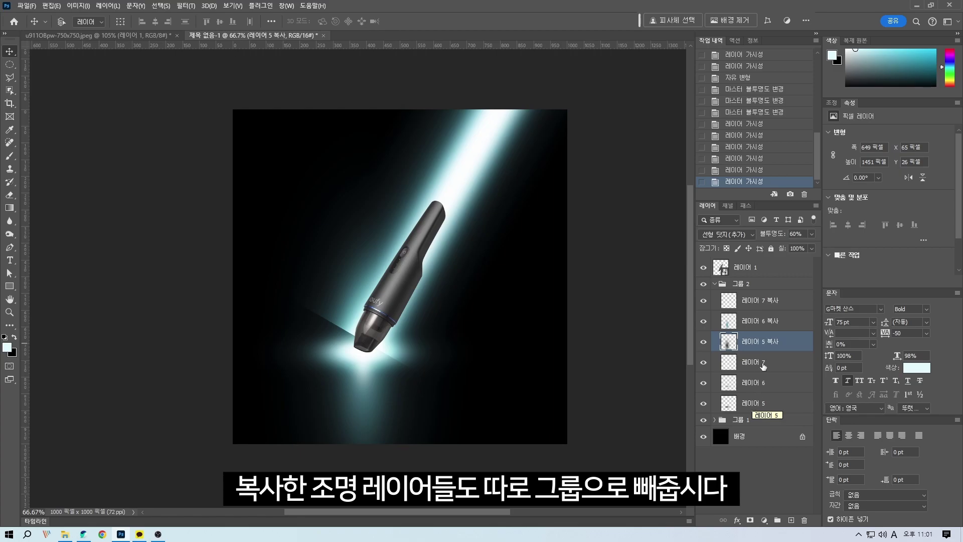
# - Move the three copied dot layers out of their group into a new group of their own, and collapse the old group
pyautogui.keyDown('shift'); pyautogui.click(786, 302); pyautogui.keyUp('shift')
pyautogui.moveTo(767, 299); pyautogui.dragTo(779, 281)
pyautogui.click(778, 520)
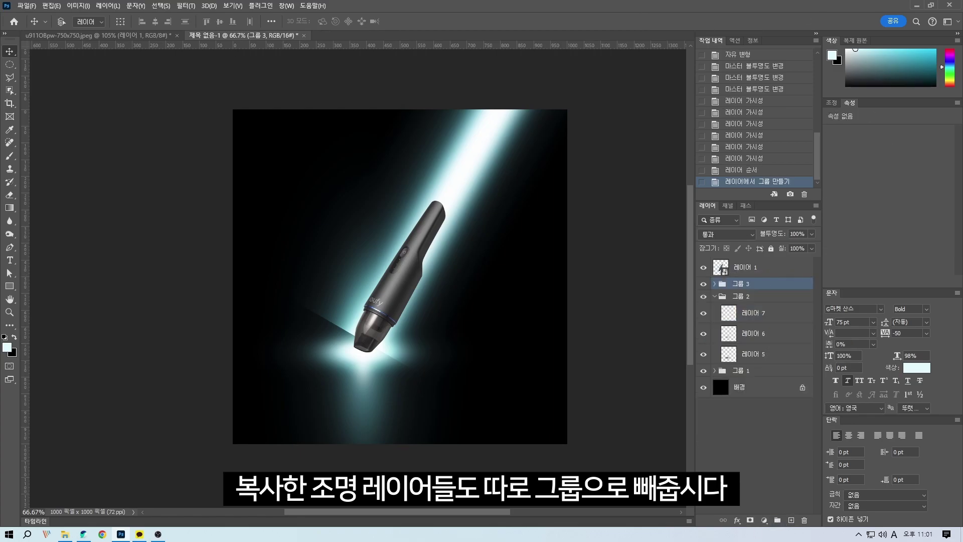
pyautogui.click(721, 298)
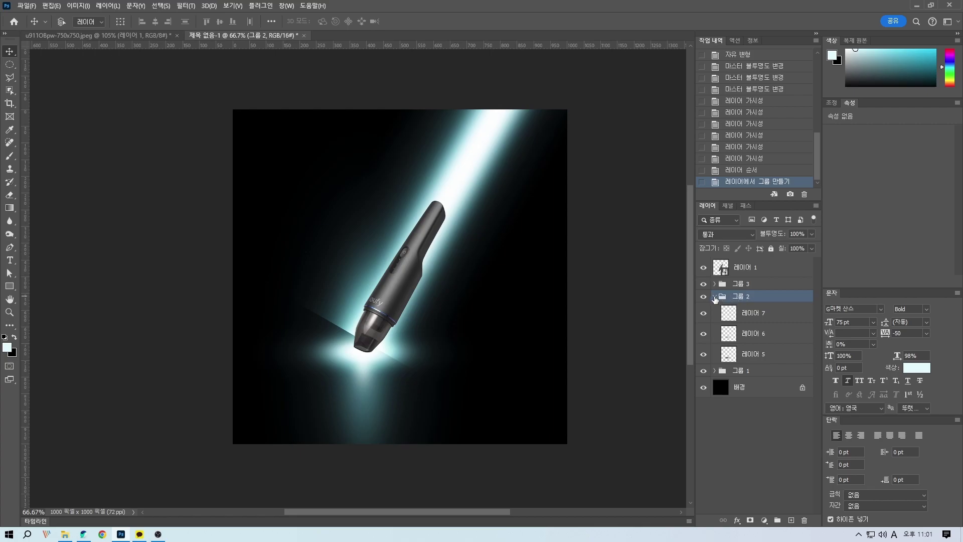
pyautogui.click(715, 298)
# - Add a layer mask to the light band group and paint out its hard lower edge with a soft size 300 black brush
pyautogui.click(753, 312)
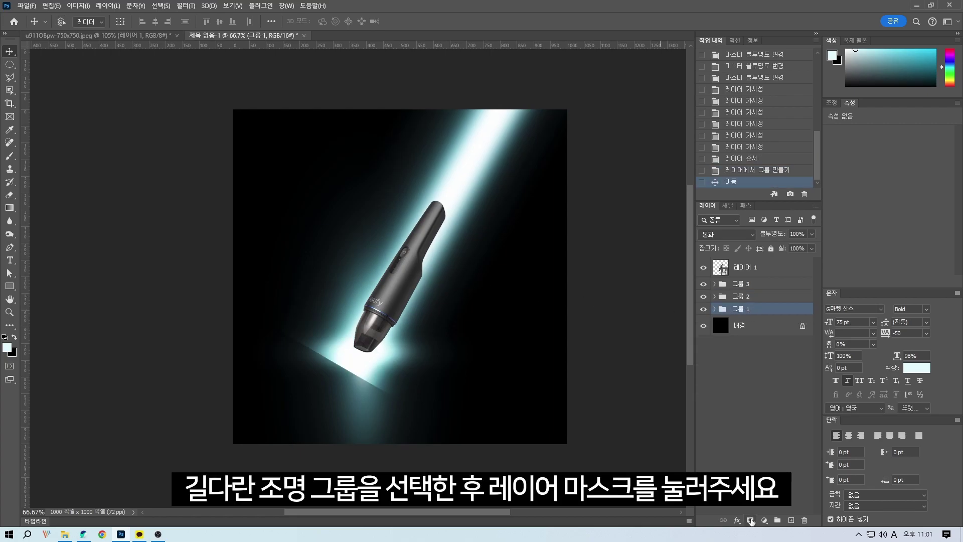
pyautogui.click(750, 521)
pyautogui.press('b')
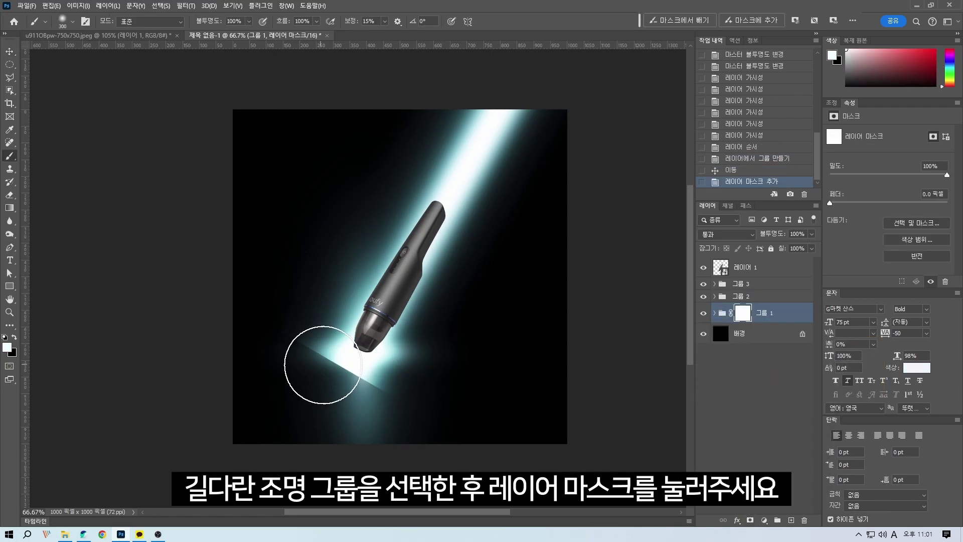
pyautogui.click(381, 396)
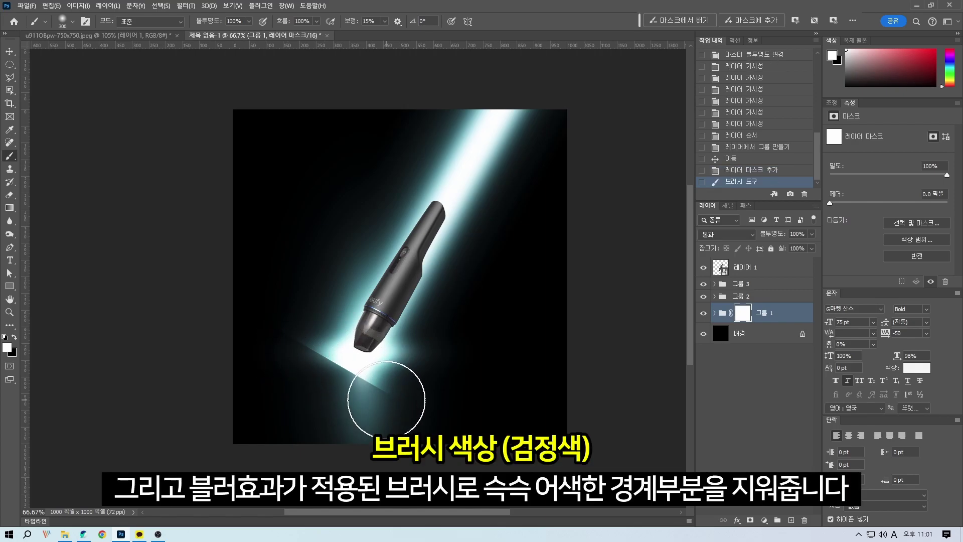
pyautogui.press('x')
pyautogui.moveTo(294, 333); pyautogui.dragTo(422, 404)
pyautogui.moveTo(296, 365)
pyautogui.mouseDown()
pyautogui.moveTo(317, 376)
pyautogui.moveTo(291, 360)
pyautogui.moveTo(362, 401)
pyautogui.moveTo(437, 389)
pyautogui.moveTo(320, 396)
pyautogui.moveTo(268, 386)
pyautogui.moveTo(481, 395)
pyautogui.mouseUp()
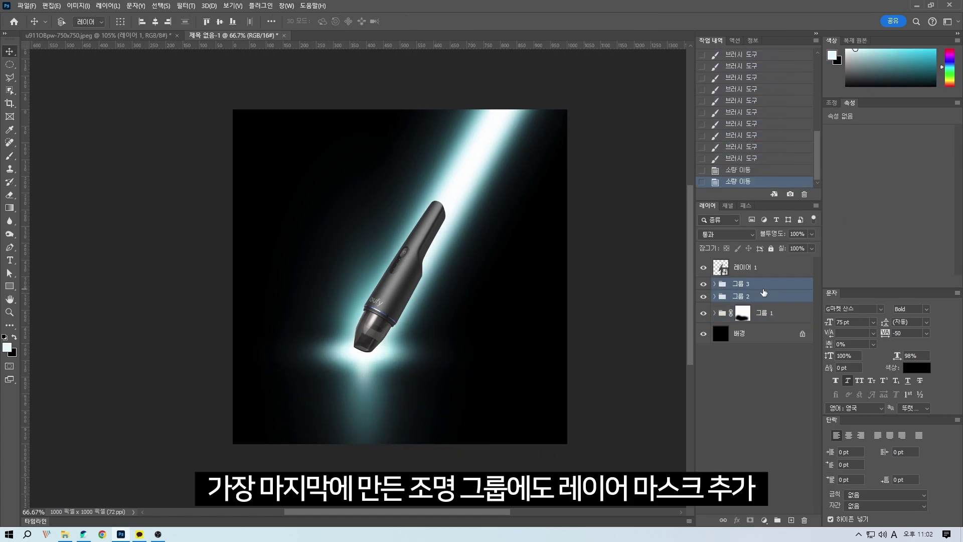
# - Check the horizontal glow group (그룹 3) by toggling its visibility, and add a layer mask to it
pyautogui.click(763, 284)
pyautogui.click(702, 284)
pyautogui.click(702, 285)
pyautogui.click(749, 521)
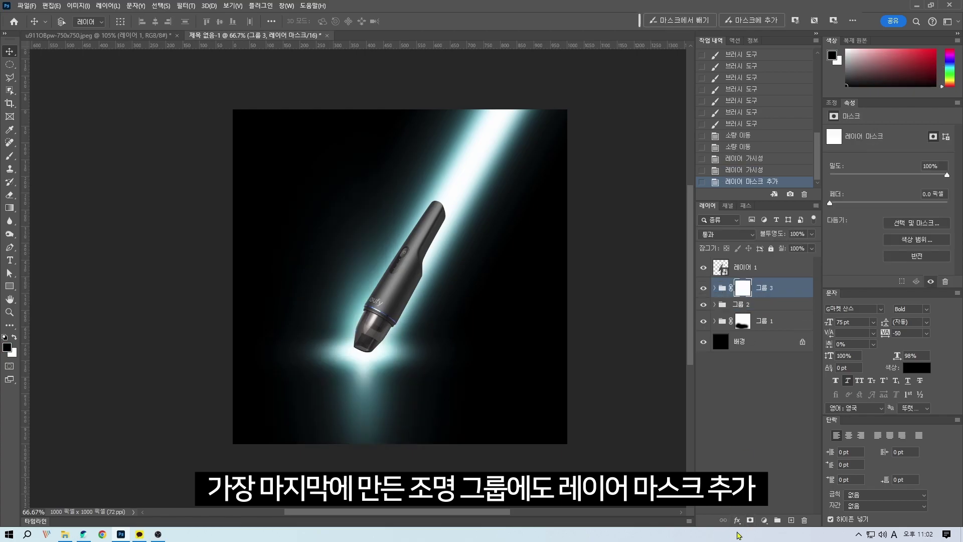
# - Paint out the part of 그룹 3's glow sticking out above the nozzle on its mask, using a soft black brush at 100% opacity
pyautogui.press('b')
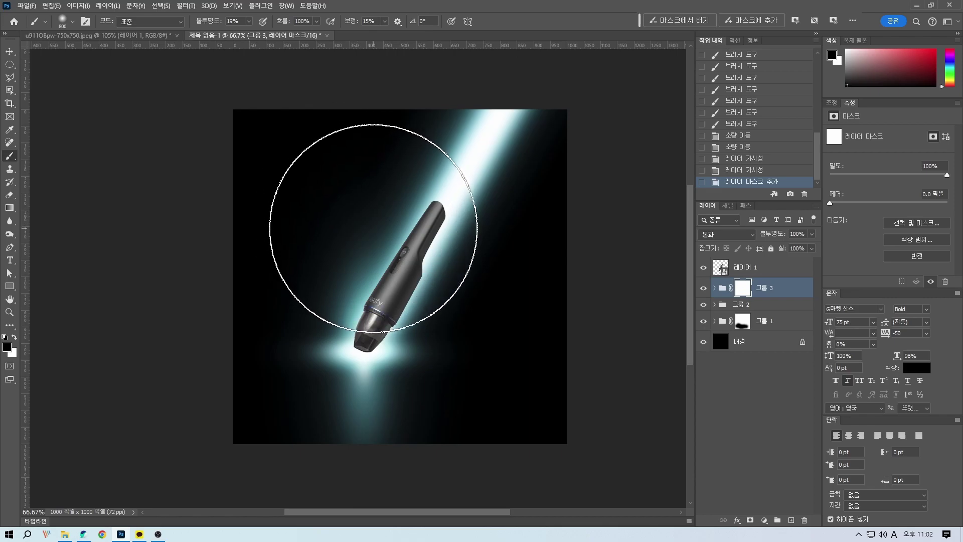
pyautogui.moveTo(248, 33); pyautogui.dragTo(349, 51)
pyautogui.press('[')
pyautogui.press('[')
pyautogui.press('[')
pyautogui.press('[')
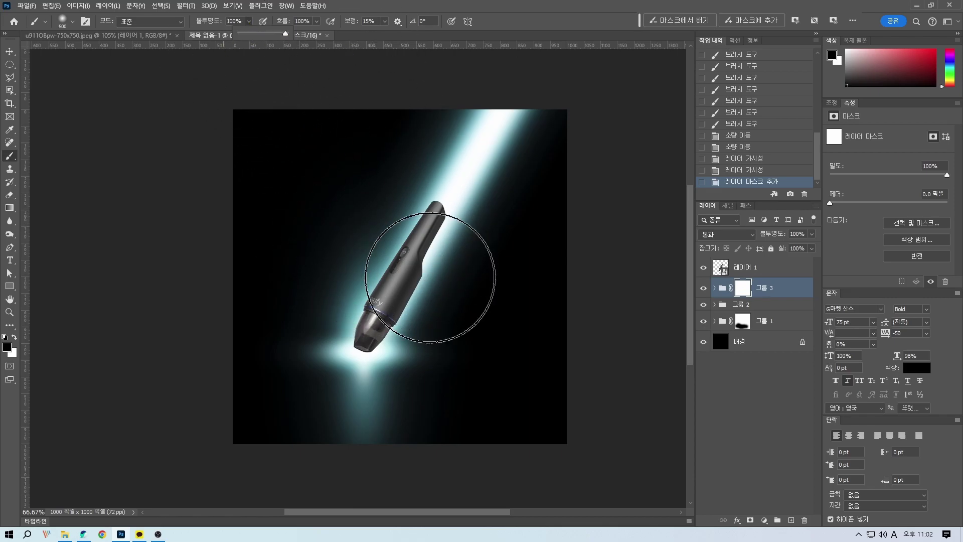
pyautogui.press(']')
pyautogui.press(']')
pyautogui.press(']')
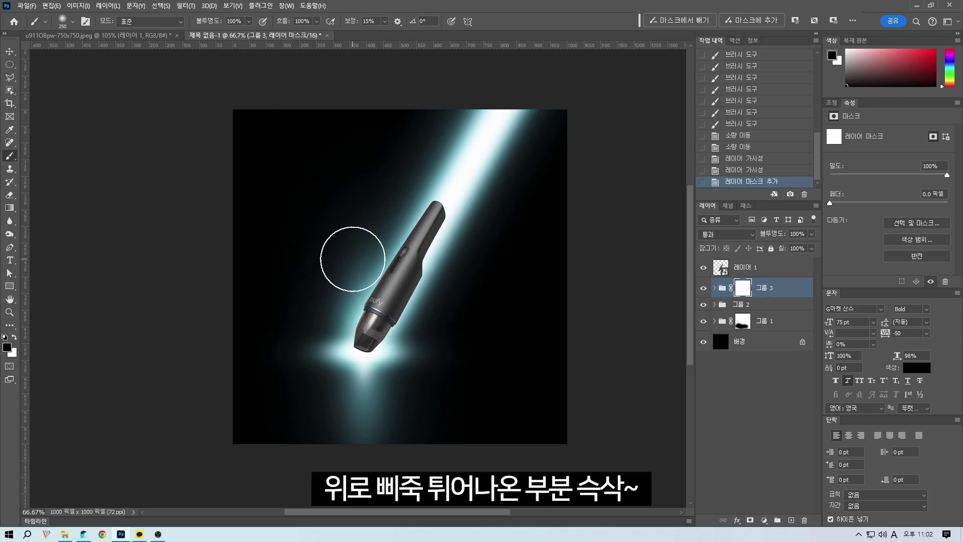
pyautogui.press(']')
pyautogui.press(']')
pyautogui.moveTo(201, 199)
pyautogui.mouseDown()
pyautogui.moveTo(298, 260)
pyautogui.moveTo(402, 284)
pyautogui.mouseUp()
pyautogui.press('[')
pyautogui.press('[')
pyautogui.press('[')
pyautogui.press('[')
pyautogui.press('[')
pyautogui.press('[')
pyautogui.moveTo(316, 291); pyautogui.dragTo(303, 291)
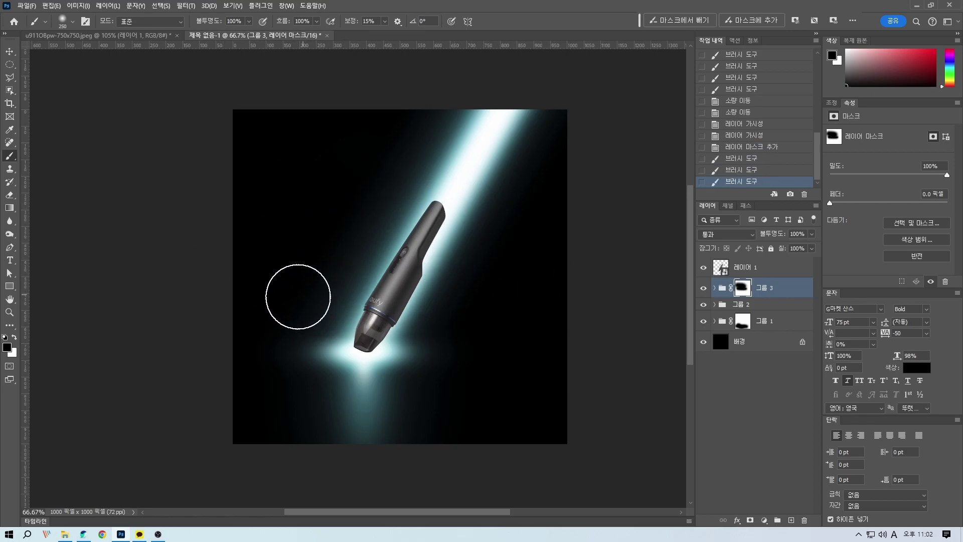
pyautogui.press('x')
pyautogui.press('v')
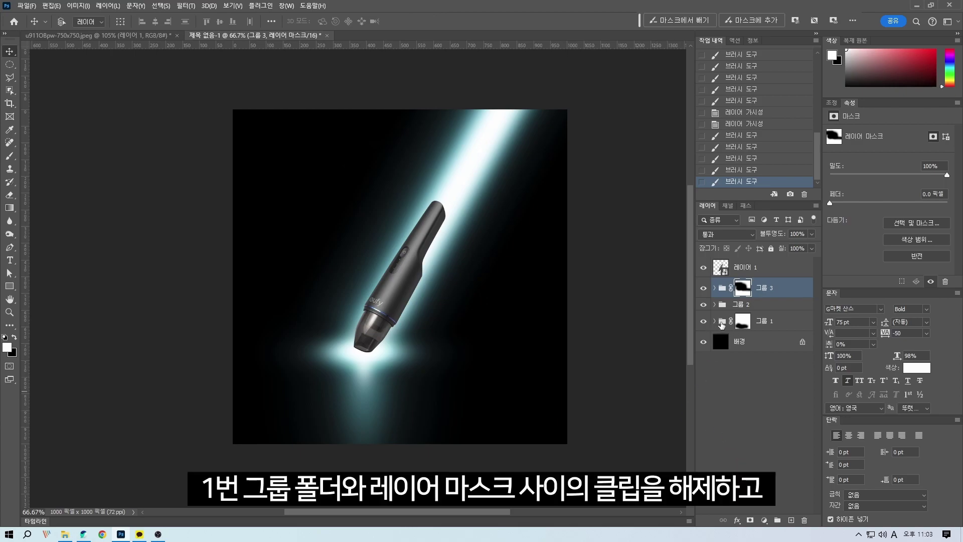
# - Unlink the layer mask from the light beam group 그룹 1
pyautogui.click(734, 324)
pyautogui.click(731, 321)
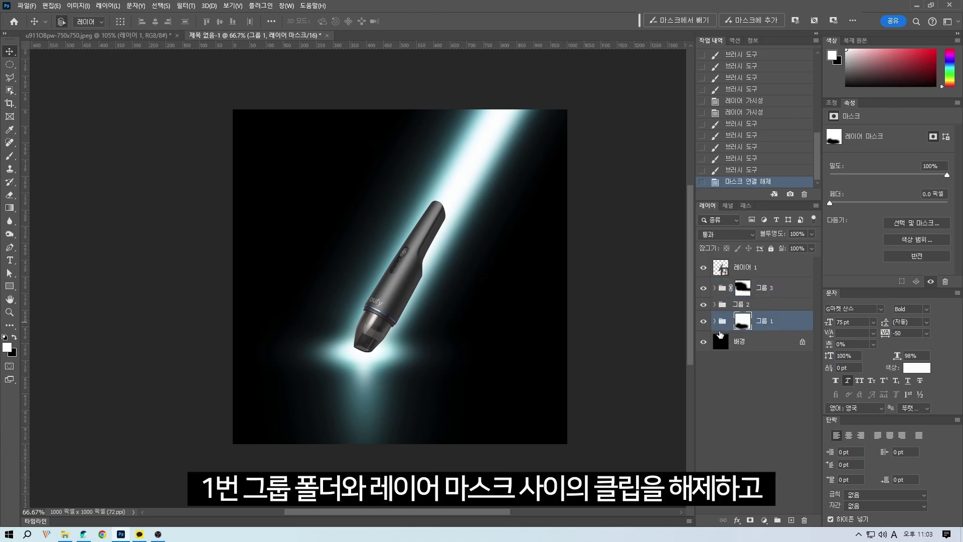
pyautogui.hotkey('ctrl', 't')
pyautogui.press('Escape')
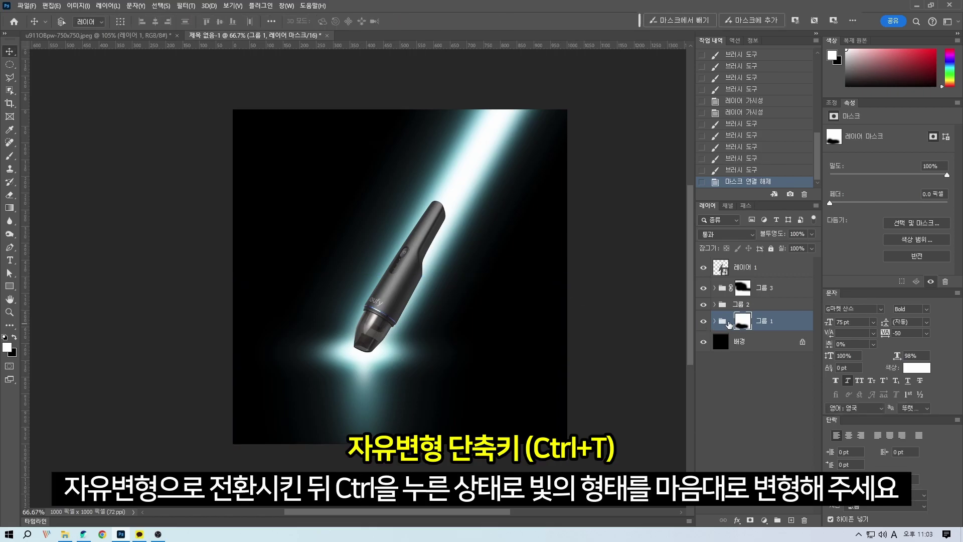
# - Distort the light beam group with Free Transform, pulling both of its upper corners outward
pyautogui.click(722, 322)
pyautogui.hotkey('ctrl', 't')
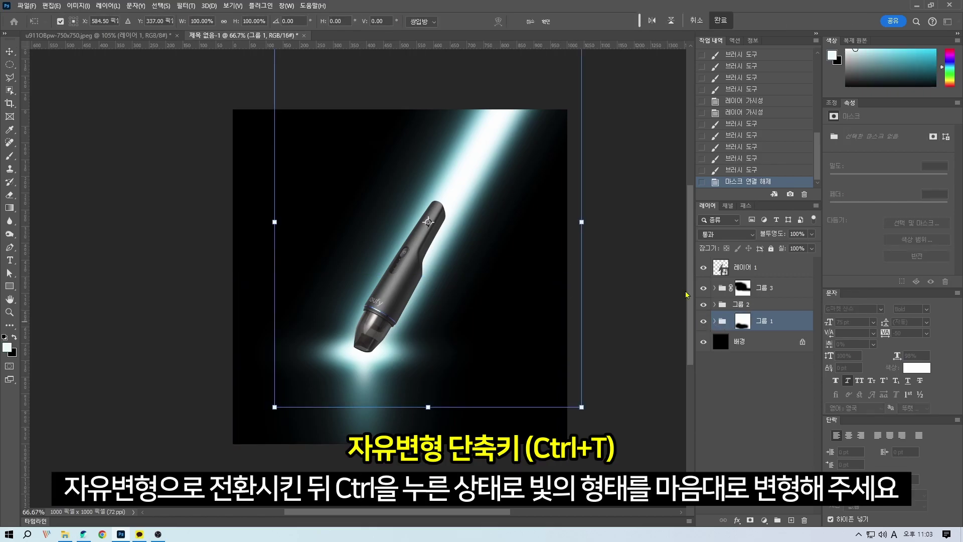
pyautogui.scroll(3, 513, 207)
pyautogui.hscroll(2, 491, 147)
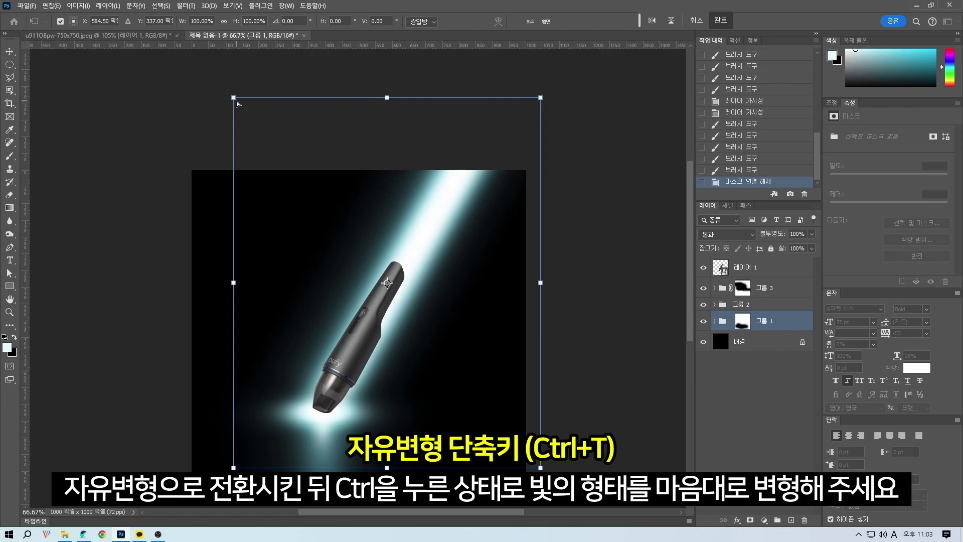
pyautogui.moveTo(234, 98); pyautogui.dragTo(128, 64)
pyautogui.scroll(1, 129, 64)
pyautogui.scroll(-3, 351, 201)
pyautogui.moveTo(527, 200)
pyautogui.mouseDown()
pyautogui.moveTo(494, 203)
pyautogui.moveTo(527, 201)
pyautogui.mouseUp()
pyautogui.scroll(2, 521, 99)
pyautogui.moveTo(520, 99); pyautogui.dragTo(647, 99)
# - Pull the beam's lower corners inward, readjust its upper corners, and apply the distortion
pyautogui.moveTo(513, 461); pyautogui.dragTo(435, 444)
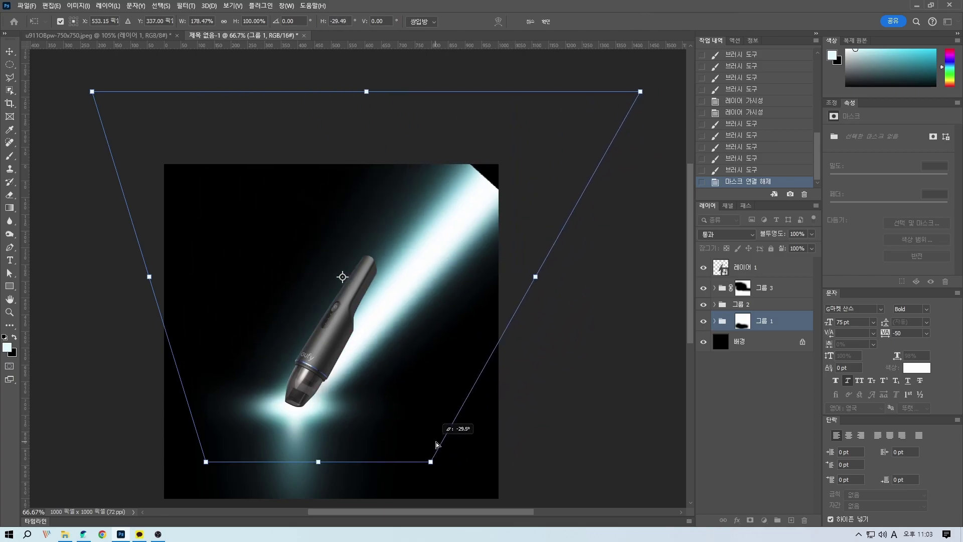
pyautogui.moveTo(205, 461); pyautogui.dragTo(258, 461)
pyautogui.moveTo(92, 92); pyautogui.dragTo(311, 124)
pyautogui.hotkey('ctrl', '-')
pyautogui.hotkey('ctrl', '-')
pyautogui.moveTo(339, 170); pyautogui.dragTo(288, 166)
pyautogui.moveTo(452, 167); pyautogui.dragTo(443, 97)
pyautogui.press('Return')
# - Realign the widened beam behind the vacuum with small moves and further transforms, and relink 그룹 1's mask
pyautogui.scroll(2, 452, 226)
pyautogui.moveTo(467, 261); pyautogui.dragTo(473, 281)
pyautogui.hotkey('ctrl', 't')
pyautogui.moveTo(532, 64)
pyautogui.mouseDown()
pyautogui.moveTo(516, 47)
pyautogui.moveTo(528, 47)
pyautogui.mouseUp()
pyautogui.press('Return')
pyautogui.scroll(-1, 457, 331)
pyautogui.moveTo(456, 331); pyautogui.dragTo(473, 306)
pyautogui.hotkey('ctrl', 't')
pyautogui.press('Left')
pyautogui.press('Return')
pyautogui.press('Left')
pyautogui.scroll(-2, 497, 377)
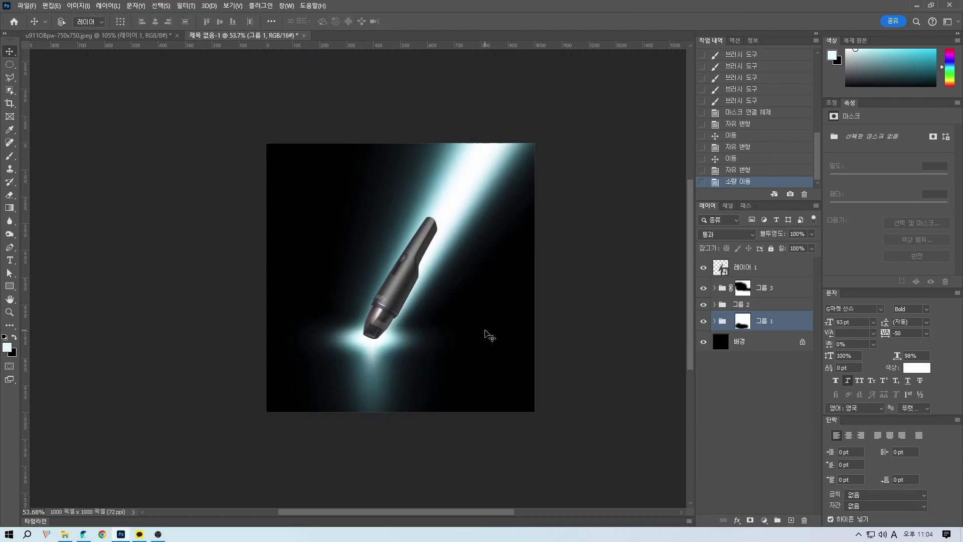
pyautogui.click(732, 326)
pyautogui.scroll(2, 562, 338)
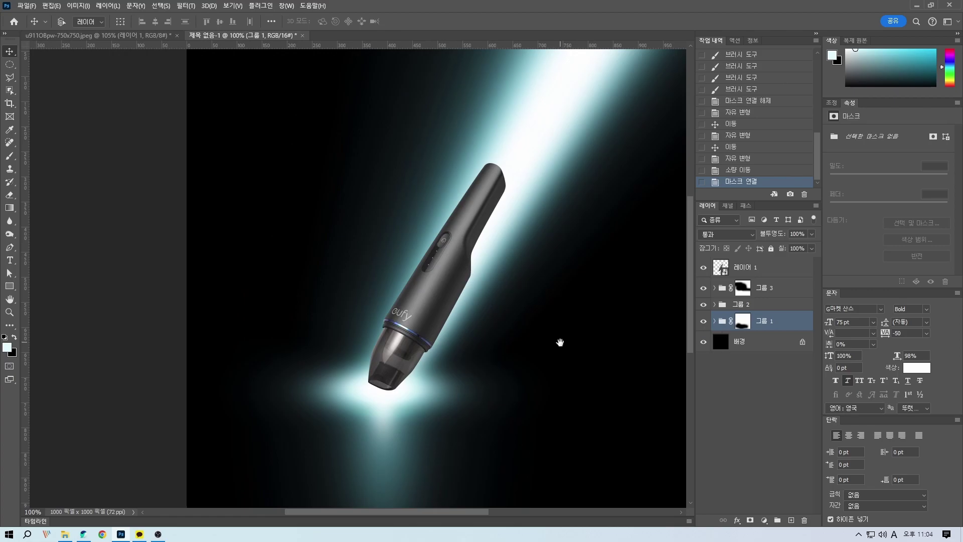
# - Unlink 그룹 1's mask again and refine the beam's corners slightly with Free Transform
pyautogui.hotkey('ctrl', 't')
pyautogui.scroll(-4, 561, 337)
pyautogui.moveTo(650, 238); pyautogui.dragTo(648, 231)
pyautogui.moveTo(557, 306); pyautogui.dragTo(551, 310)
pyautogui.moveTo(632, 292); pyautogui.dragTo(632, 288)
pyautogui.moveTo(529, 337); pyautogui.dragTo(527, 340)
pyautogui.press('Return')
# - Nudge the beam group into place behind the vacuum and relink its layer mask
pyautogui.scroll(2, 516, 393)
pyautogui.press('Left')
pyautogui.press('Left')
pyautogui.press('Left')
pyautogui.press('Left')
pyautogui.press('Left')
pyautogui.press('Left')
pyautogui.hotkey('ctrl', 't')
pyautogui.press('Right')
pyautogui.press('Left')
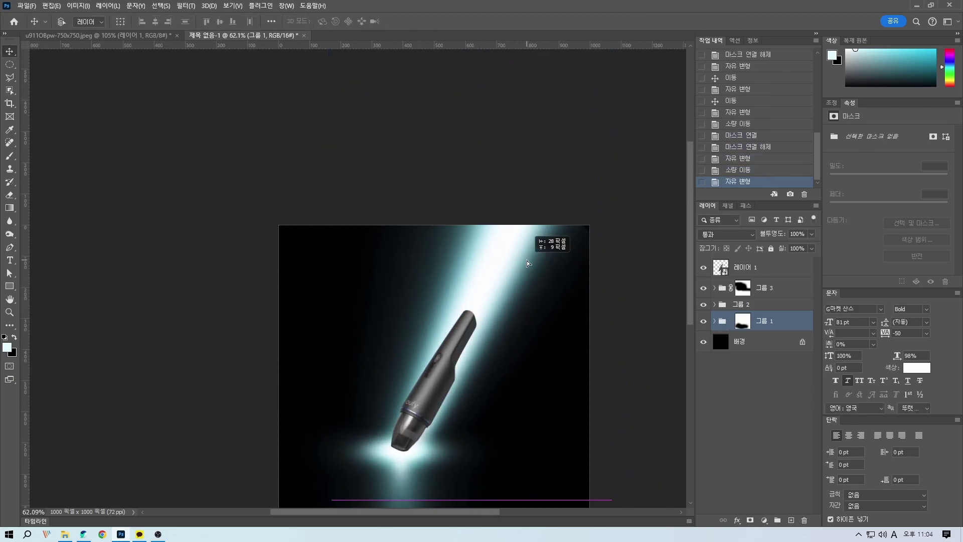
pyautogui.press('Return')
pyautogui.scroll(-2, 524, 266)
pyautogui.moveTo(522, 301); pyautogui.dragTo(508, 307)
pyautogui.click(731, 321)
pyautogui.scroll(-1, 507, 344)
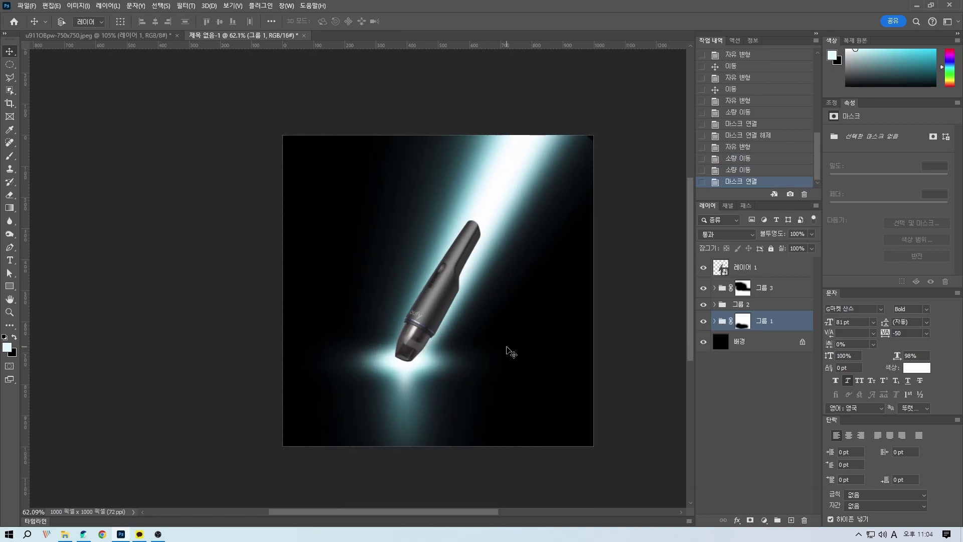
# - Add a Hue/Saturation adjustment layer clipped to the vacuum layer 레이어 1
pyautogui.click(770, 271)
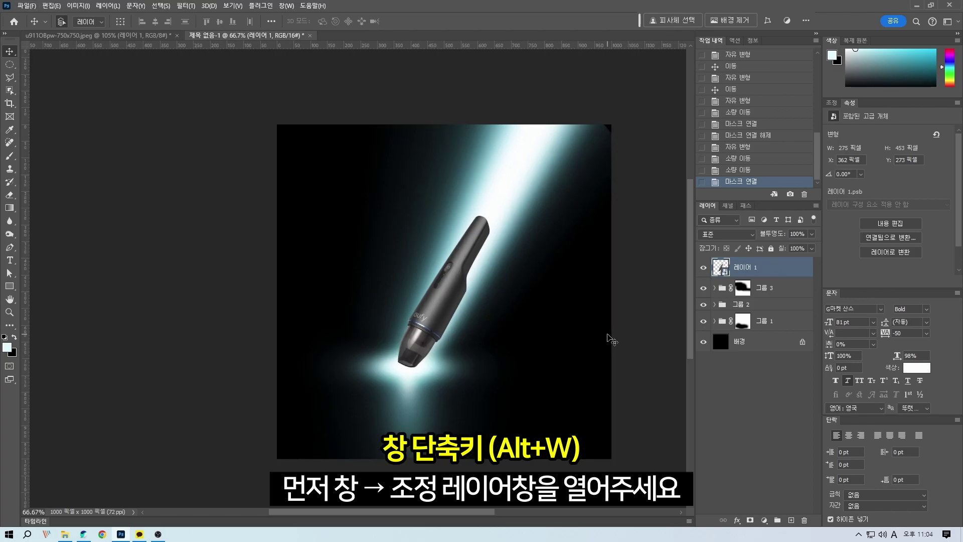
pyautogui.hotkey('ctrl', '1')
pyautogui.moveTo(609, 335); pyautogui.dragTo(582, 239)
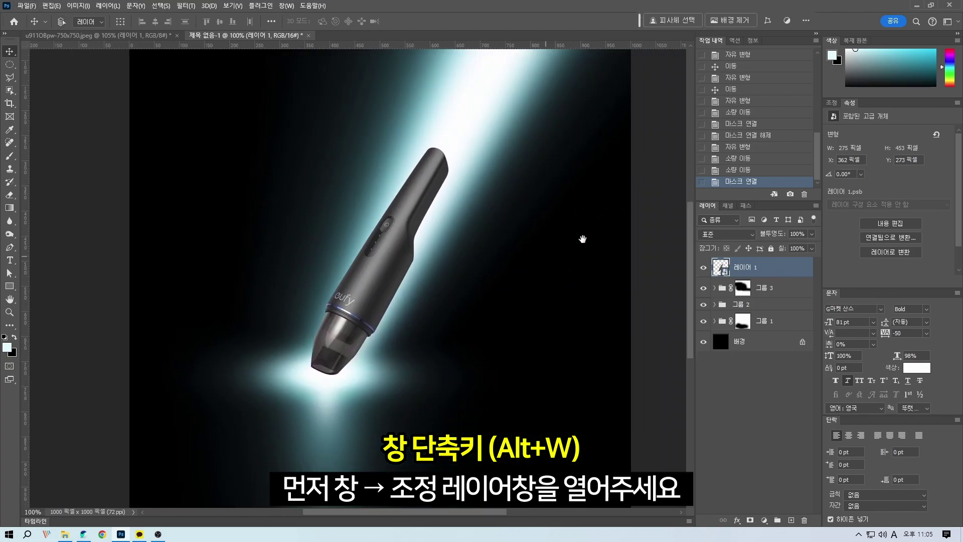
pyautogui.click(832, 102)
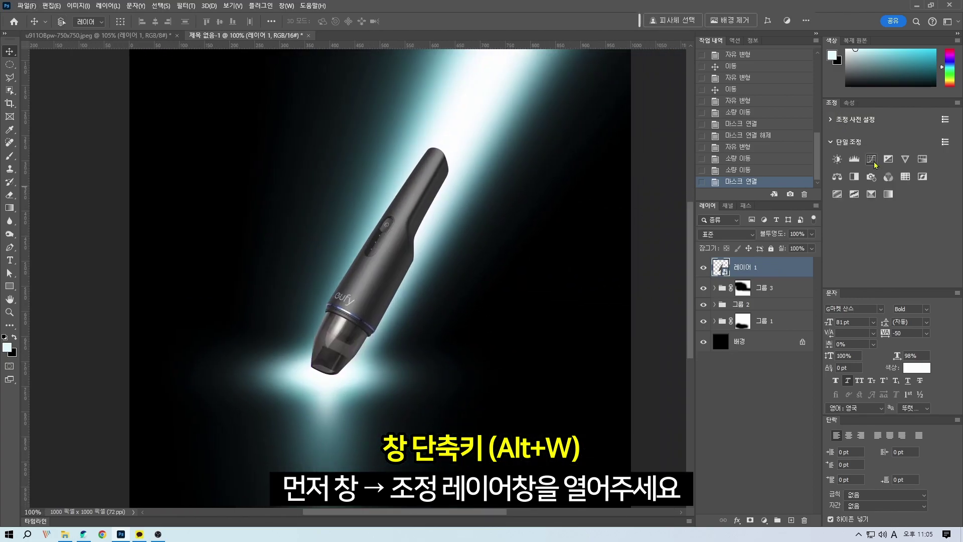
pyautogui.click(921, 159)
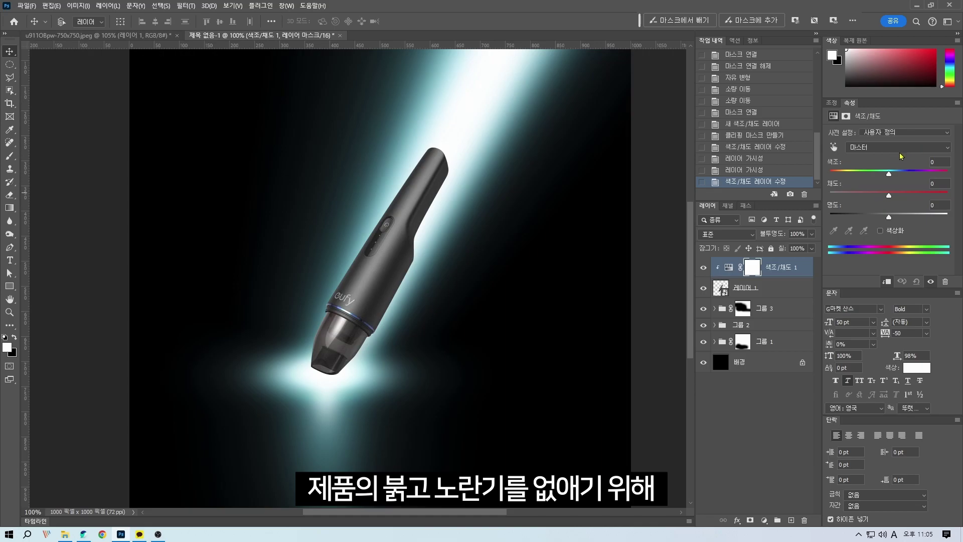
# - Set the saturation of the Reds and Cyans to -100 and fully desaturate the Yellows in the Hue/Saturation adjustment
pyautogui.click(900, 150)
pyautogui.click(883, 158)
pyautogui.moveTo(889, 195); pyautogui.dragTo(830, 195)
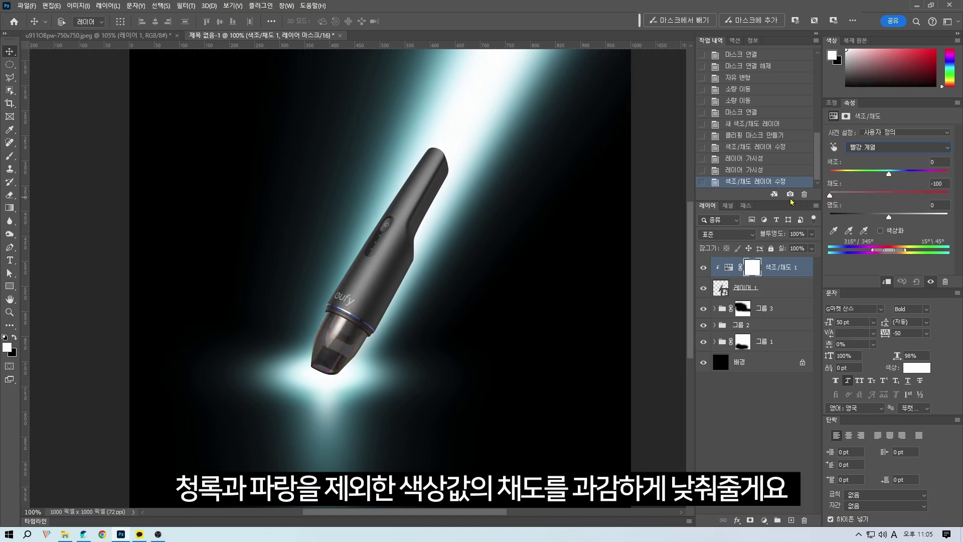
pyautogui.click(898, 147)
pyautogui.click(874, 175)
pyautogui.moveTo(889, 195); pyautogui.dragTo(645, 189)
pyautogui.click(893, 148)
pyautogui.click(875, 189)
pyautogui.moveTo(889, 196); pyautogui.dragTo(623, 215)
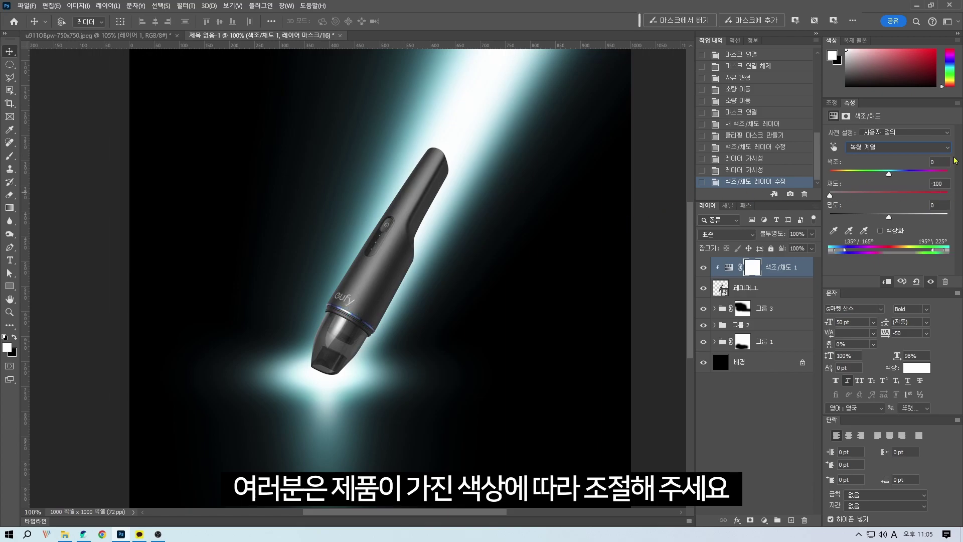
# - Fully desaturate the Greens and the Magentas in the same Hue/Saturation adjustment
pyautogui.click(919, 150)
pyautogui.click(916, 161)
pyautogui.click(898, 147)
pyautogui.click(898, 189)
pyautogui.moveTo(889, 196); pyautogui.dragTo(830, 195)
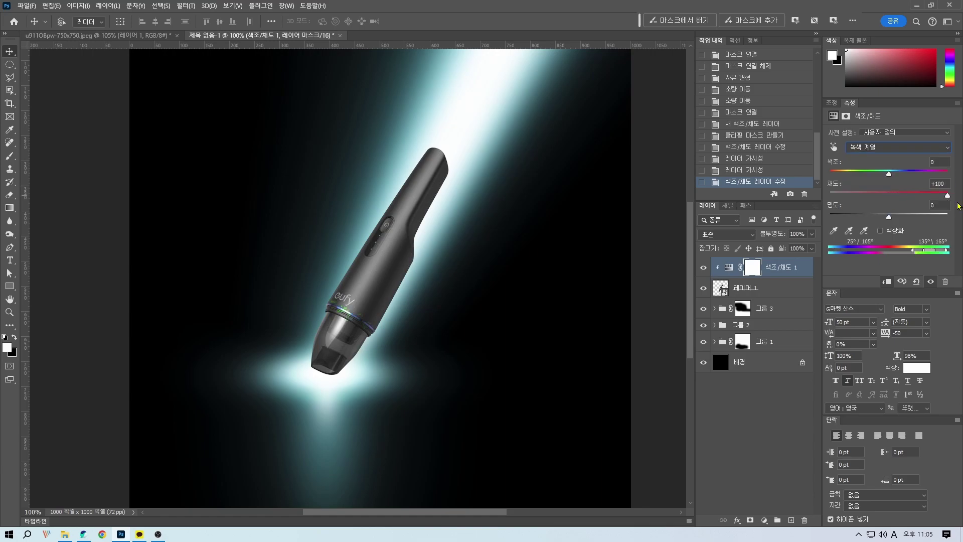
pyautogui.click(909, 151)
pyautogui.click(900, 208)
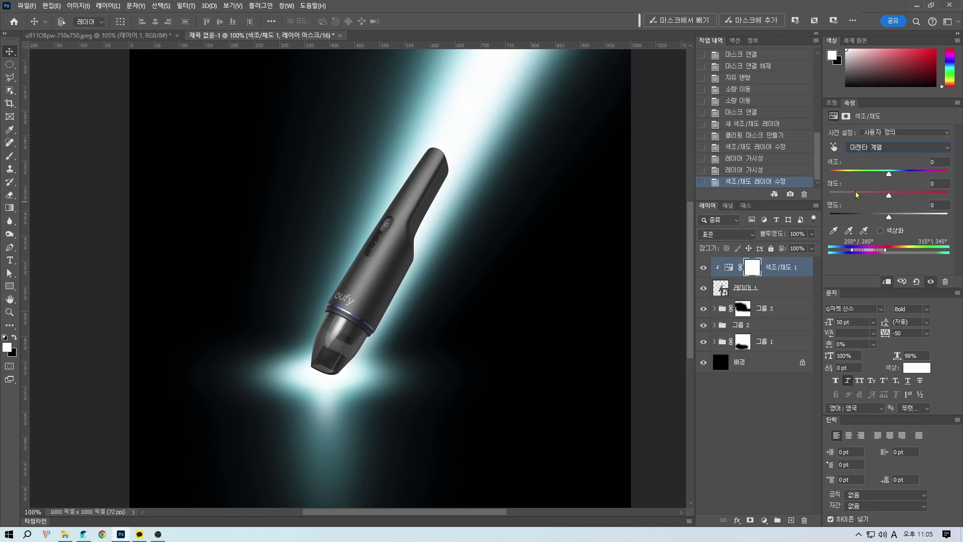
pyautogui.moveTo(889, 195); pyautogui.dragTo(590, 211)
# - Try a saturation of +56 on the Blues and return it to 0
pyautogui.click(883, 147)
pyautogui.click(871, 195)
pyautogui.moveTo(891, 197); pyautogui.dragTo(921, 201)
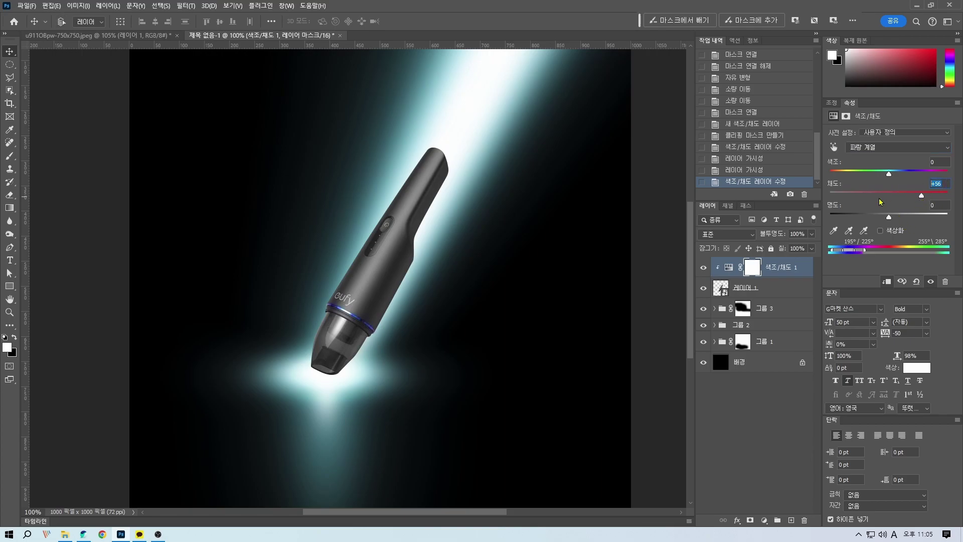
pyautogui.write('0')
# - Add a Color Balance adjustment clipped to the vacuum, with midtones at Cyan-Red -5 and Yellow-Blue +7
pyautogui.click(832, 103)
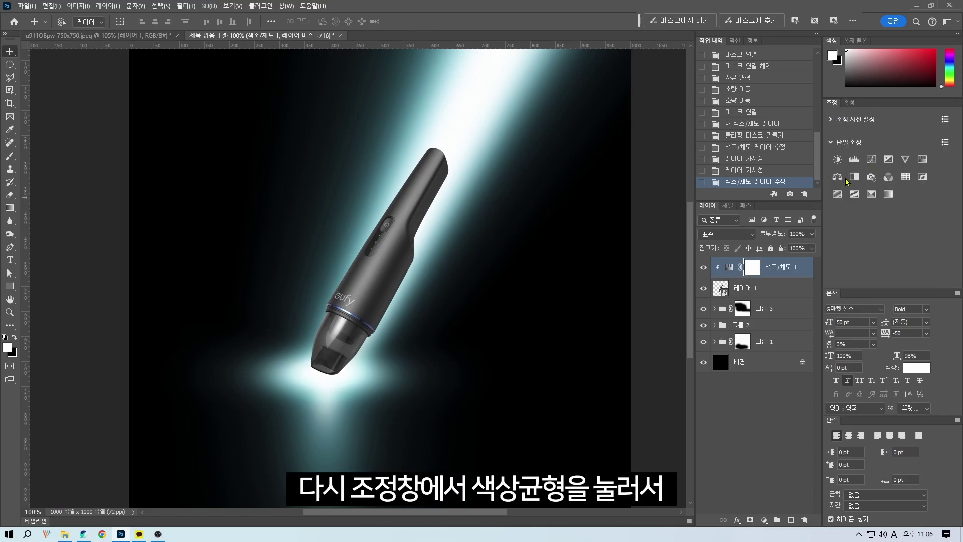
pyautogui.click(870, 194)
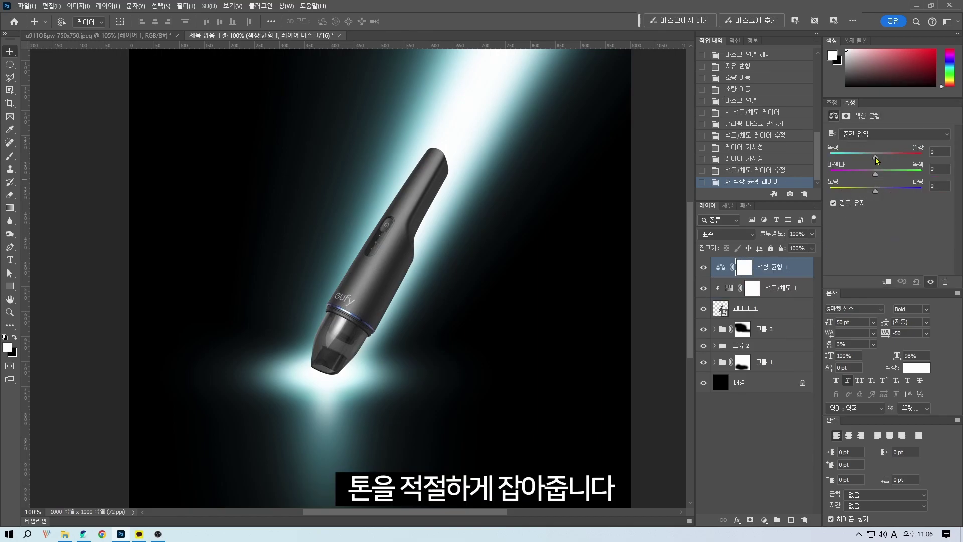
pyautogui.moveTo(875, 159); pyautogui.dragTo(870, 161)
pyautogui.hotkey('ctrl', 'alt', 'g')
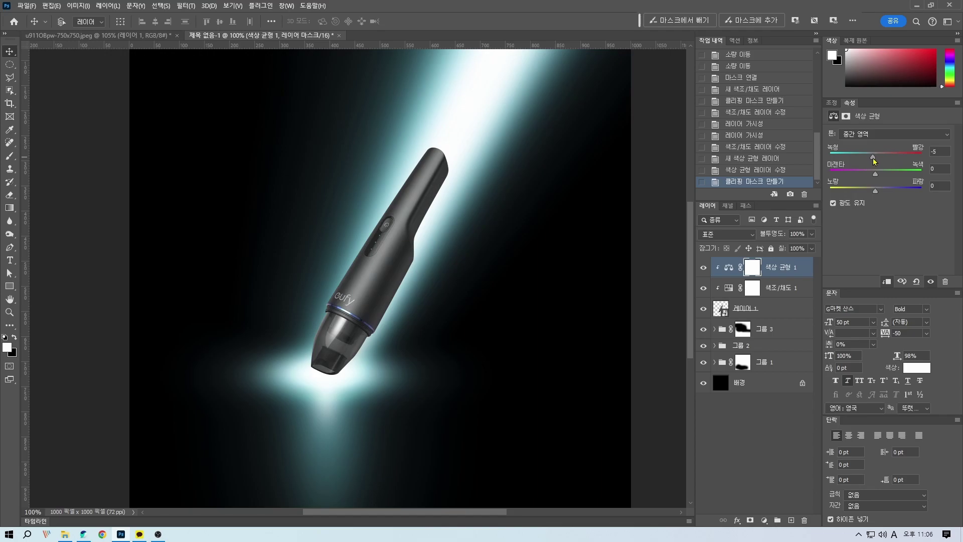
pyautogui.moveTo(875, 191); pyautogui.dragTo(879, 193)
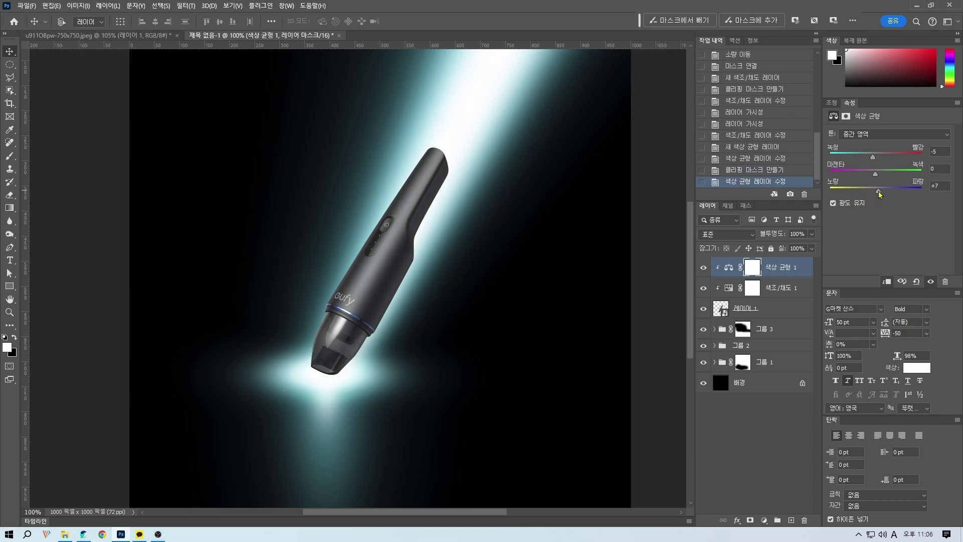
pyautogui.hotkey('ctrl', '-')
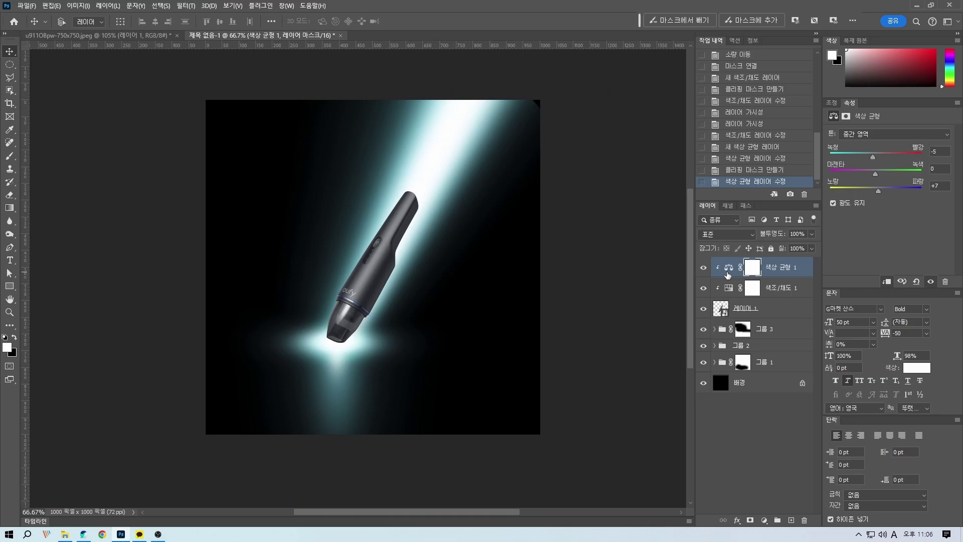
pyautogui.hotkey('ctrl', '+')
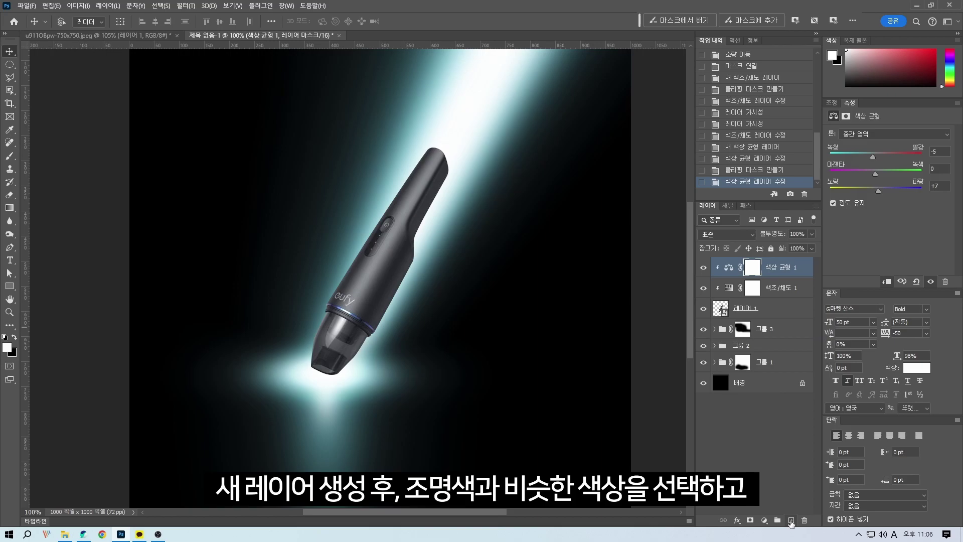
# - Add a new layer clipped to the vacuum and set the foreground color to #64e2f9
pyautogui.click(791, 523)
pyautogui.hotkey('ctrl', 'alt', 'g')
pyautogui.press('b')
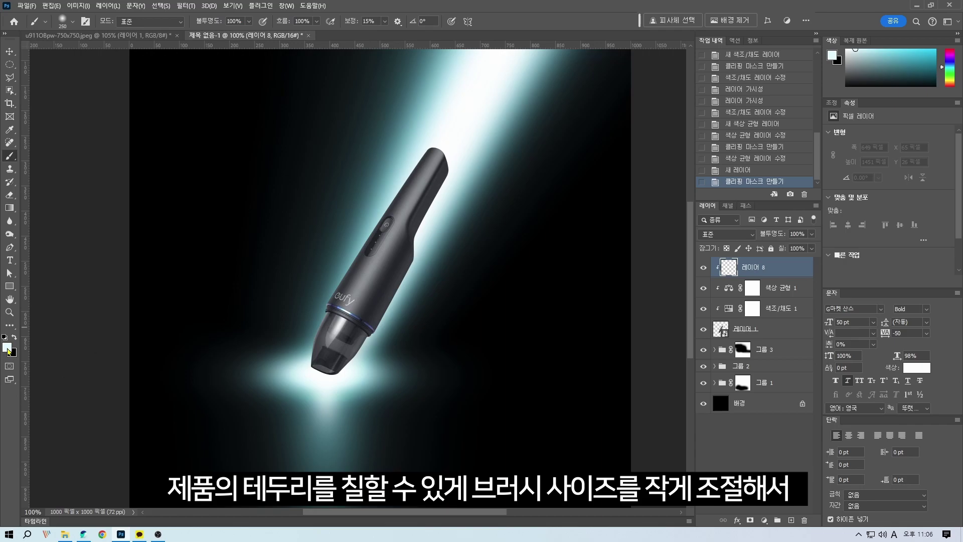
pyautogui.click(7, 348)
pyautogui.click(512, 107)
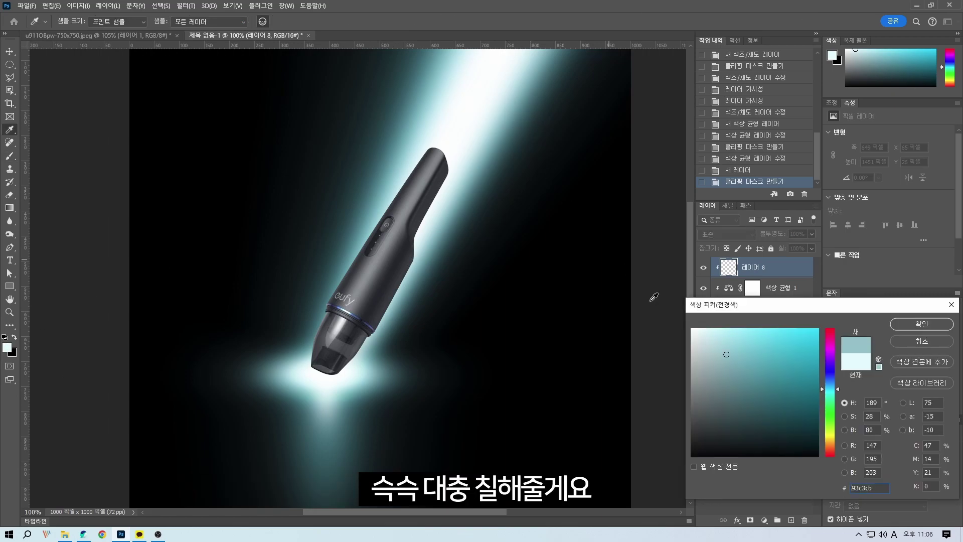
pyautogui.moveTo(755, 356); pyautogui.dragTo(769, 331)
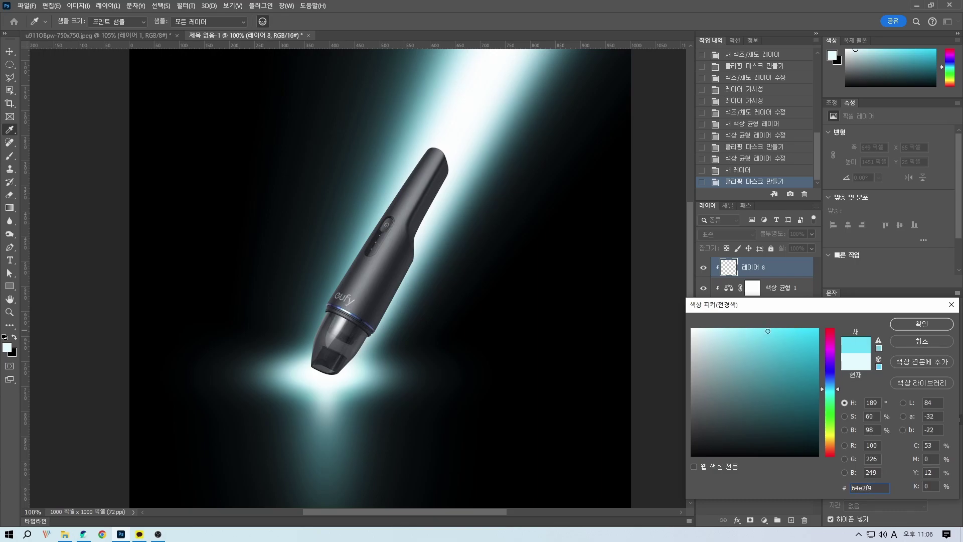
pyautogui.click(922, 324)
# - Paint cyan light along both long edges and the upper end of the vacuum with a soft size 60 brush
pyautogui.press('b')
pyautogui.moveTo(449, 166)
pyautogui.mouseDown()
pyautogui.moveTo(403, 285)
pyautogui.moveTo(323, 376)
pyautogui.mouseUp()
pyautogui.moveTo(434, 151)
pyautogui.mouseDown()
pyautogui.moveTo(366, 223)
pyautogui.moveTo(317, 310)
pyautogui.moveTo(303, 373)
pyautogui.mouseUp()
pyautogui.click(441, 150)
pyautogui.click(451, 146)
pyautogui.moveTo(446, 140)
pyautogui.mouseDown()
pyautogui.moveTo(458, 161)
pyautogui.moveTo(451, 145)
pyautogui.mouseUp()
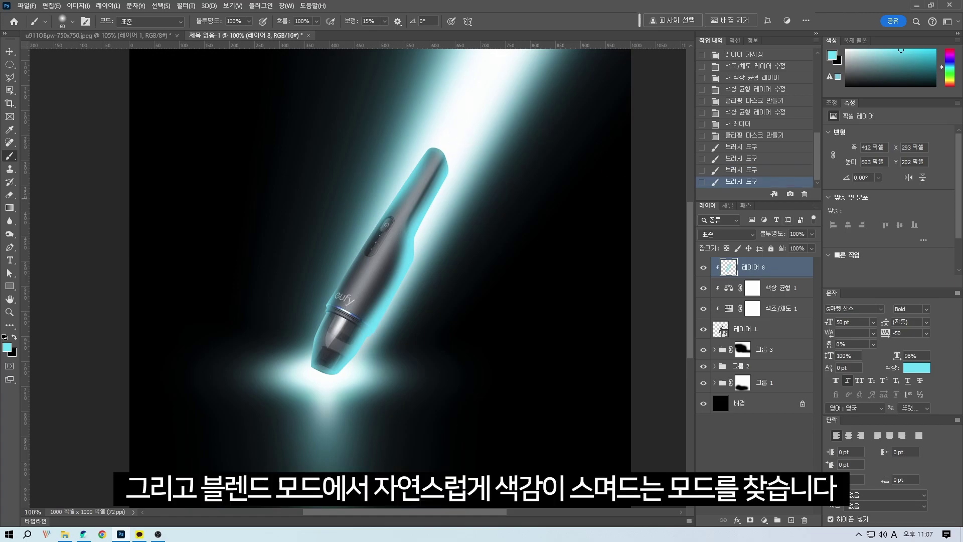
# - Try the blend modes one after another on the cyan light layer, from Darken through Luminosity
pyautogui.click(729, 234)
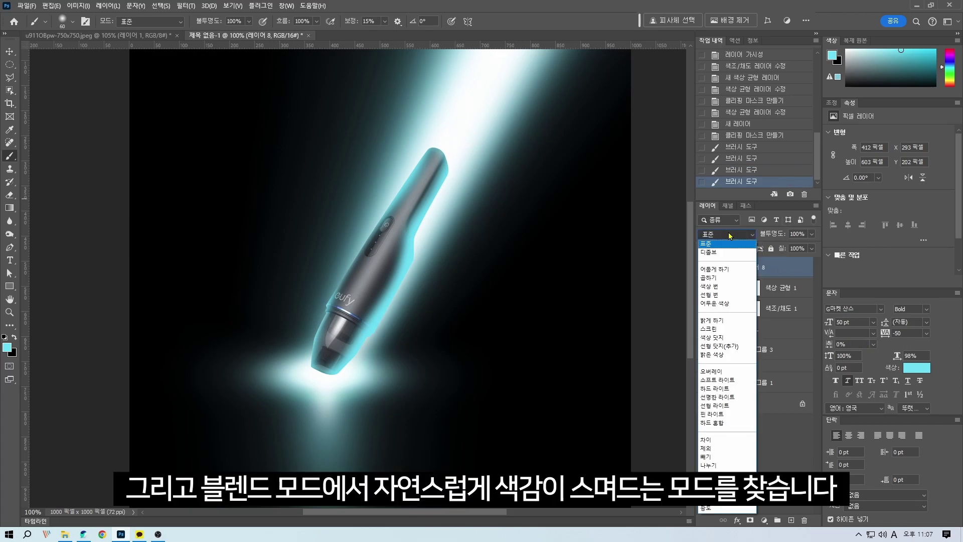
pyautogui.click(730, 235)
pyautogui.press('Down')
pyautogui.press('Down')
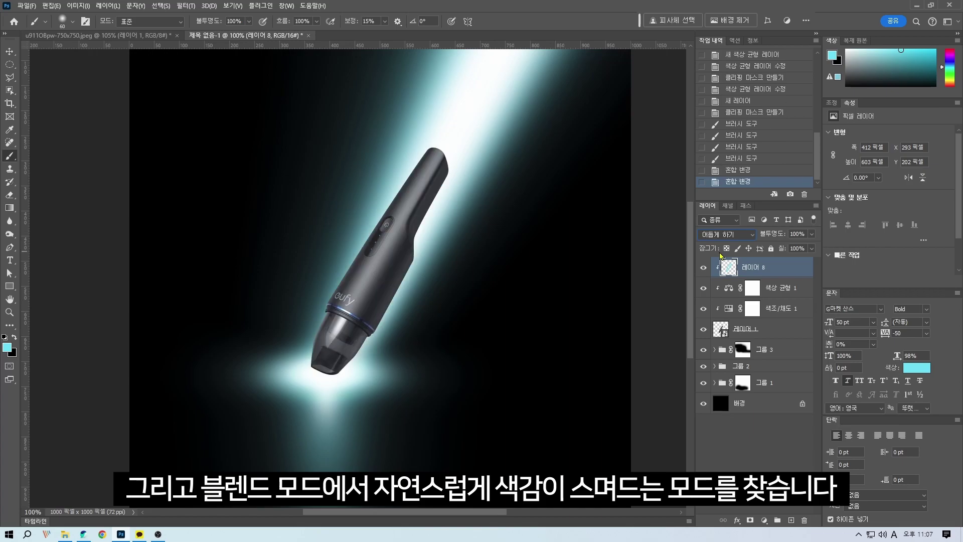
pyautogui.press('Down')
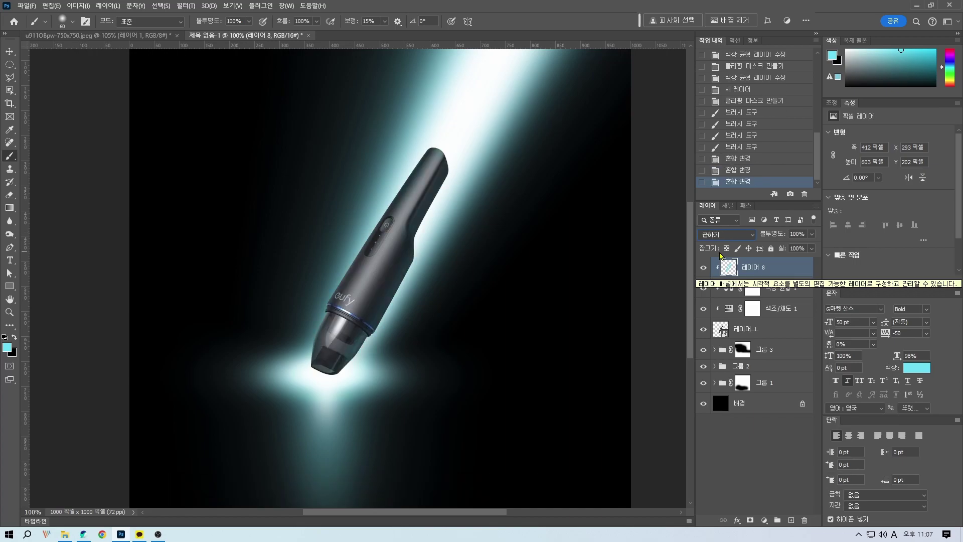
pyautogui.press('Down')
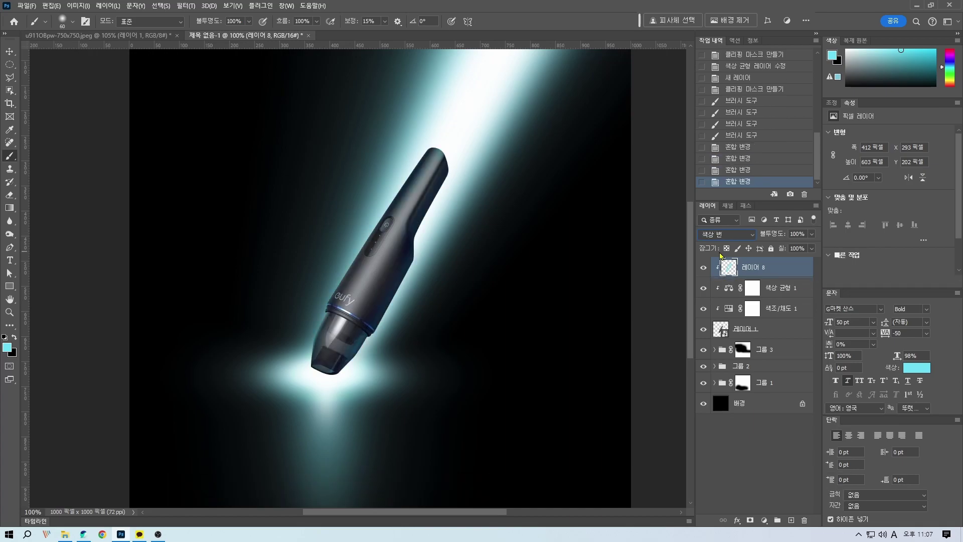
pyautogui.press('Down')
pyautogui.press('Down')
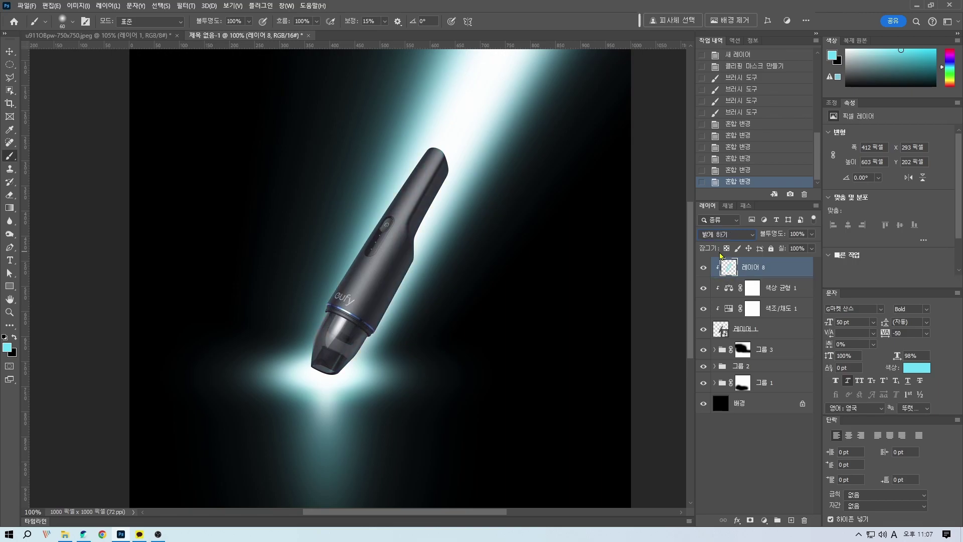
pyautogui.press('Down')
pyautogui.press('Down')
pyautogui.press('Down')
pyautogui.press('Down')
pyautogui.press('Down')
pyautogui.press('Down')
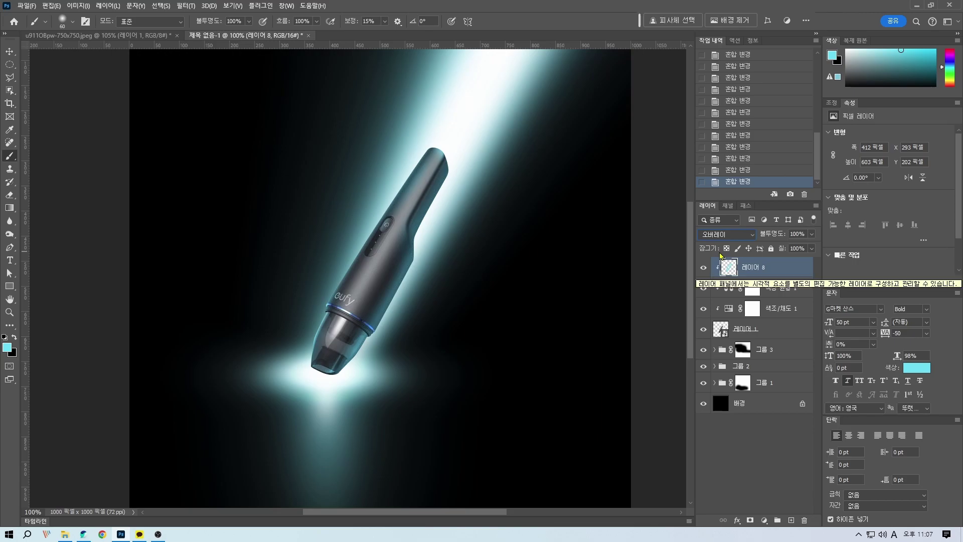
pyautogui.press('Down')
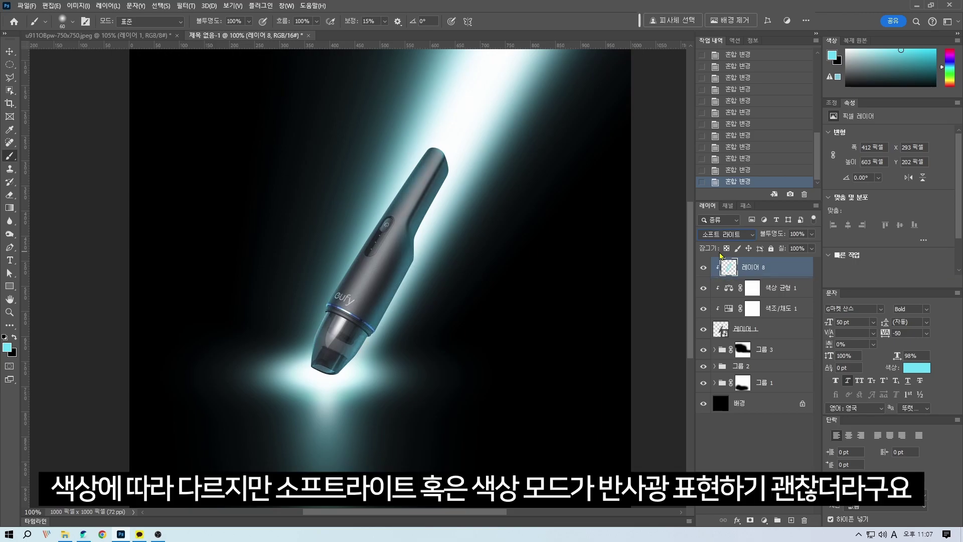
pyautogui.press('Down')
pyautogui.press('Down')
pyautogui.press('Down')
pyautogui.press('Down')
pyautogui.press('Down')
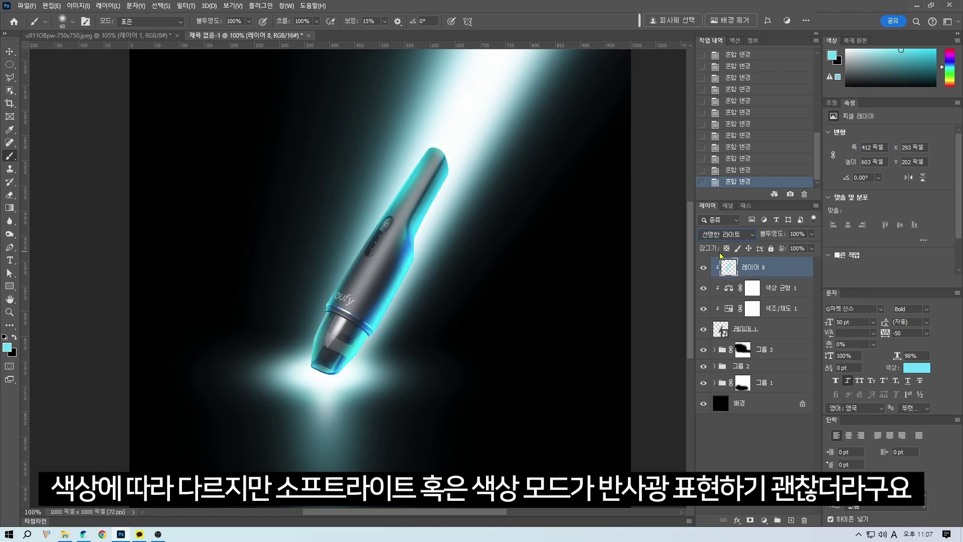
pyautogui.press('Down')
pyautogui.press('Down')
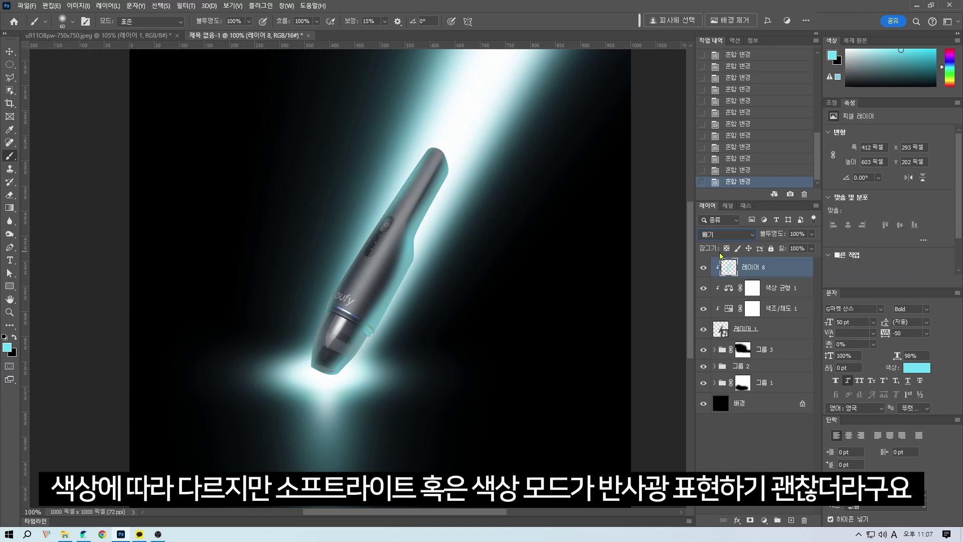
pyautogui.press('Down')
pyautogui.press('Down')
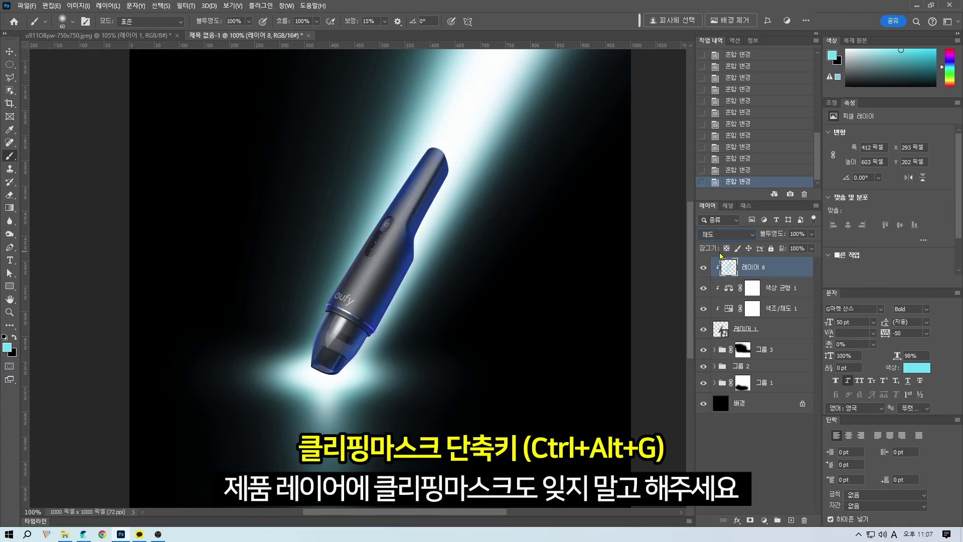
pyautogui.press('Down')
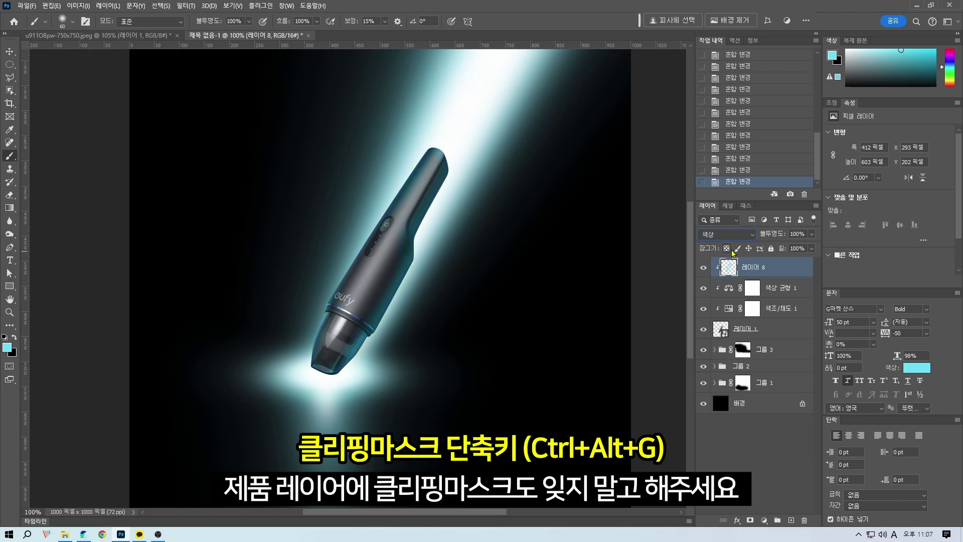
pyautogui.press('Down')
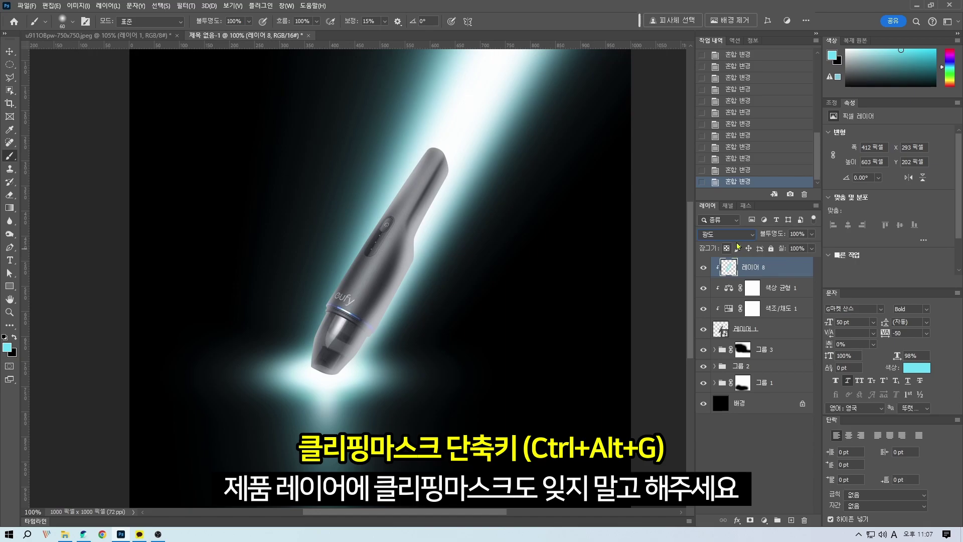
# - Set the cyan light layer to Soft Light at 40% opacity and compare the vacuum with the layer hidden and shown
pyautogui.click(740, 234)
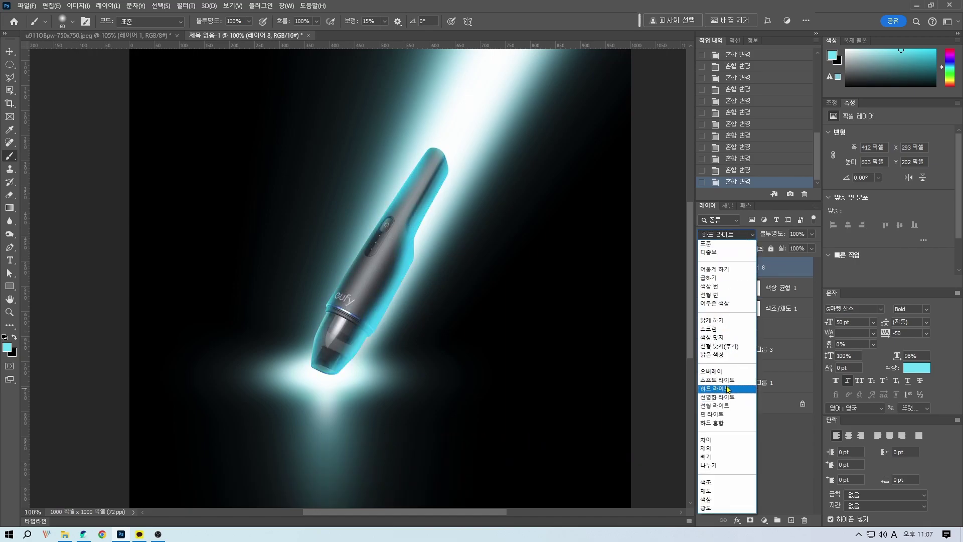
pyautogui.click(718, 380)
pyautogui.click(797, 233)
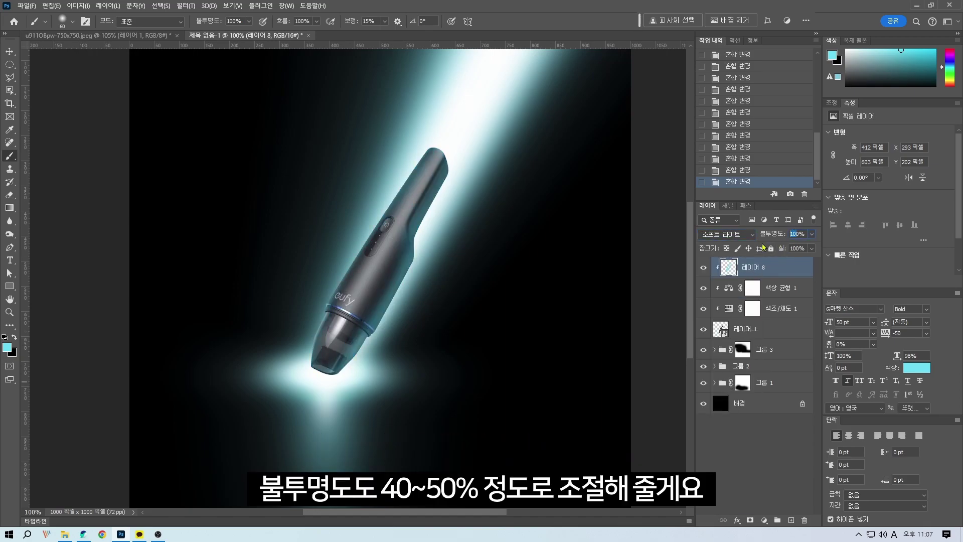
pyautogui.write('25')
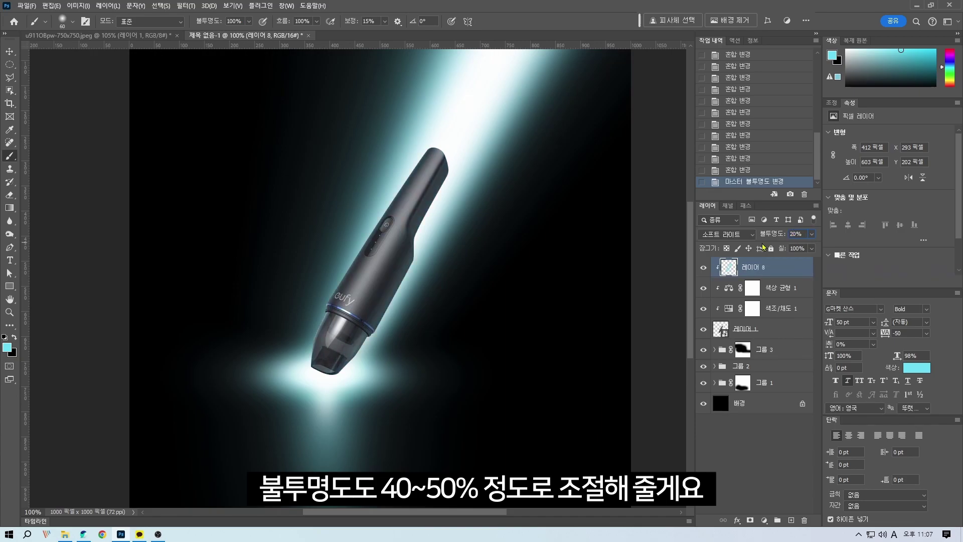
pyautogui.write('50')
pyautogui.write('60')
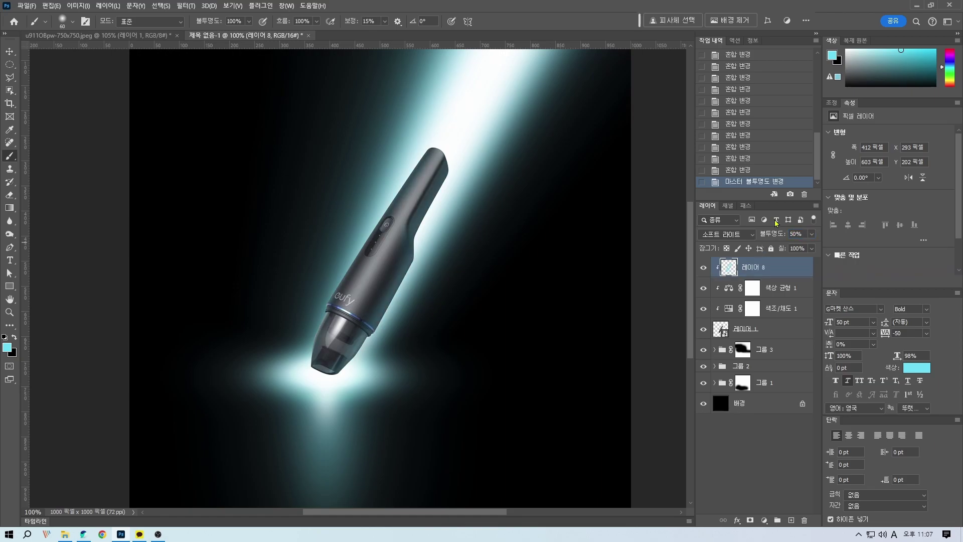
pyautogui.click(703, 268)
pyautogui.click(703, 267)
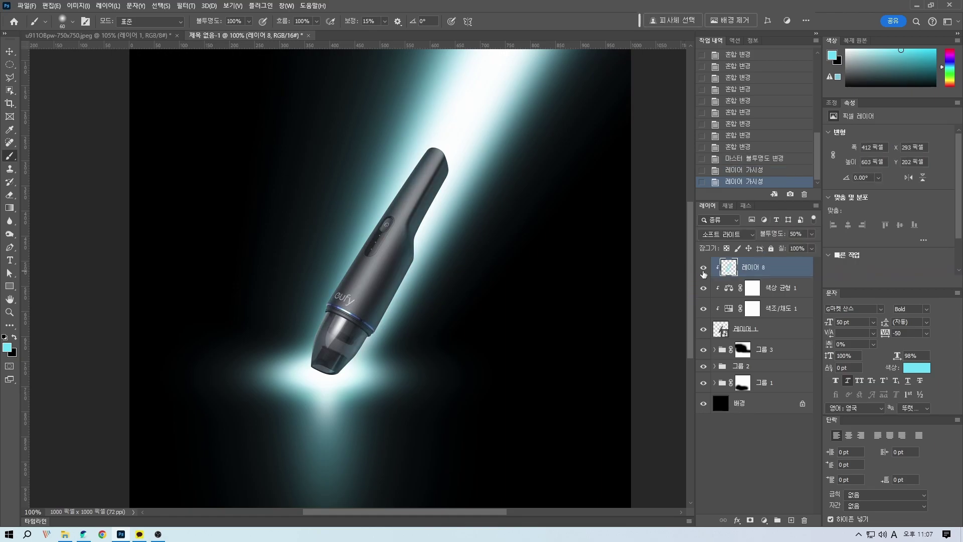
pyautogui.scroll(-5, 793, 234)
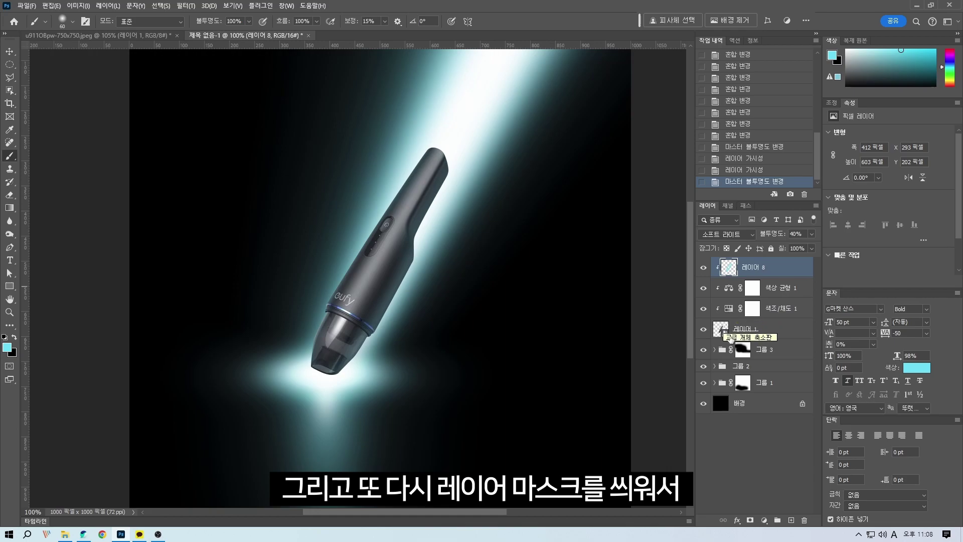
# - Add a layer mask to the cyan light layer and set the brush opacity to 19%
pyautogui.click(750, 519)
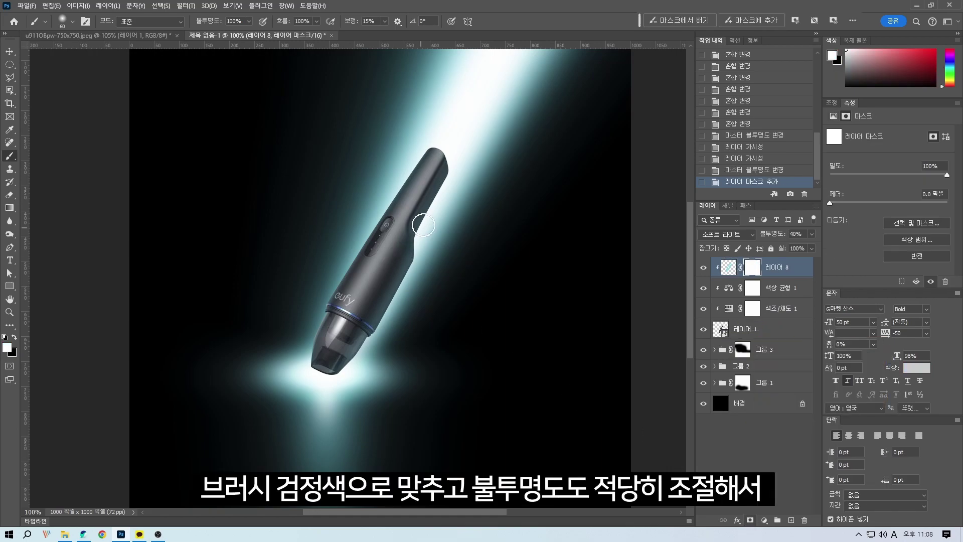
pyautogui.scroll(3, 431, 210)
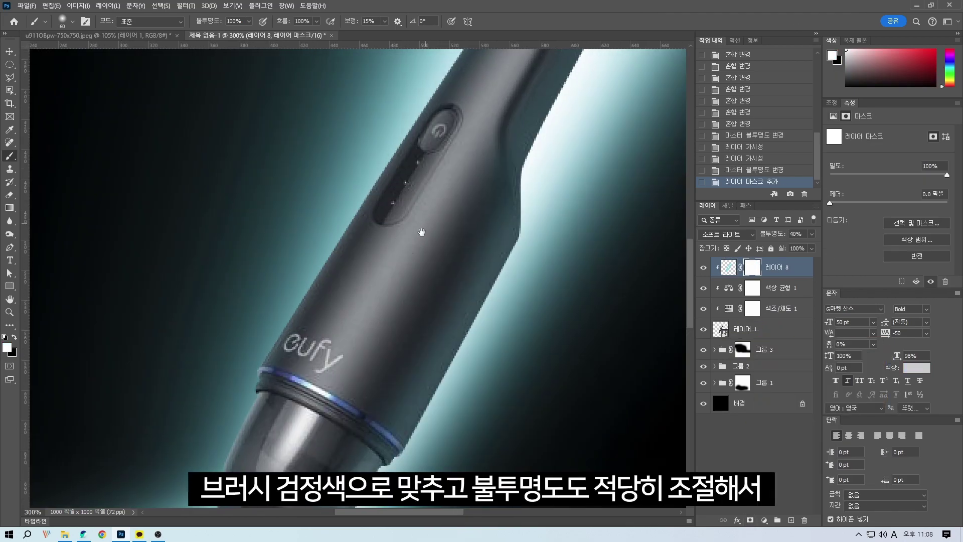
pyautogui.click(248, 21)
pyautogui.moveTo(211, 35); pyautogui.dragTo(210, 34)
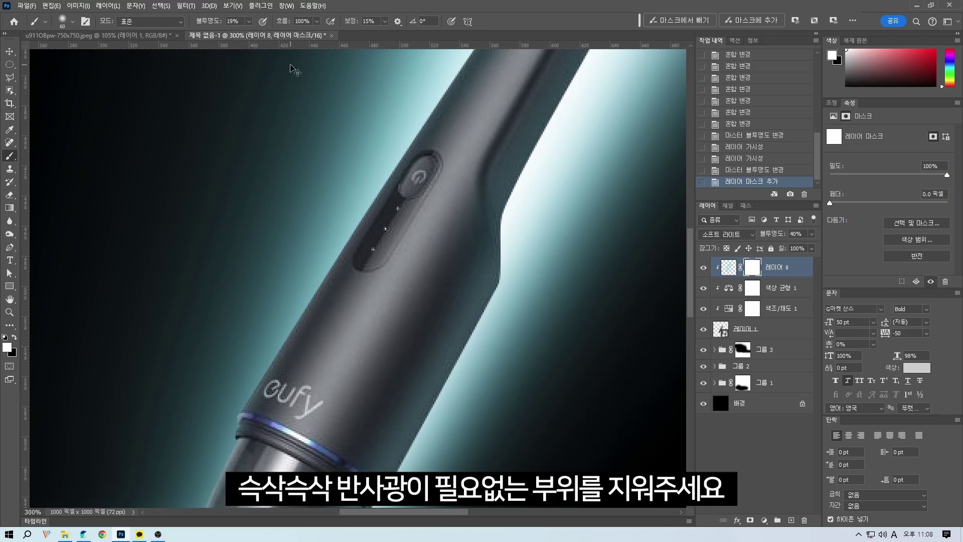
# - Brush the layer mask along the upper handle of the vacuum with a smaller soft brush
pyautogui.scroll(-1, 291, 69)
pyautogui.press('[')
pyautogui.press('[')
pyautogui.click(473, 86)
pyautogui.click(442, 142)
pyautogui.click(483, 86)
pyautogui.click(426, 194)
pyautogui.click(439, 139)
# - Brush the mask over the handle's tip with a size 80 brush, then undo and restore the last two strokes to compare
pyautogui.press(']')
pyautogui.press(']')
pyautogui.press(']')
pyautogui.press(']')
pyautogui.click(455, 85)
pyautogui.hotkey('ctrl', 'z')
pyautogui.hotkey('ctrl', 'z')
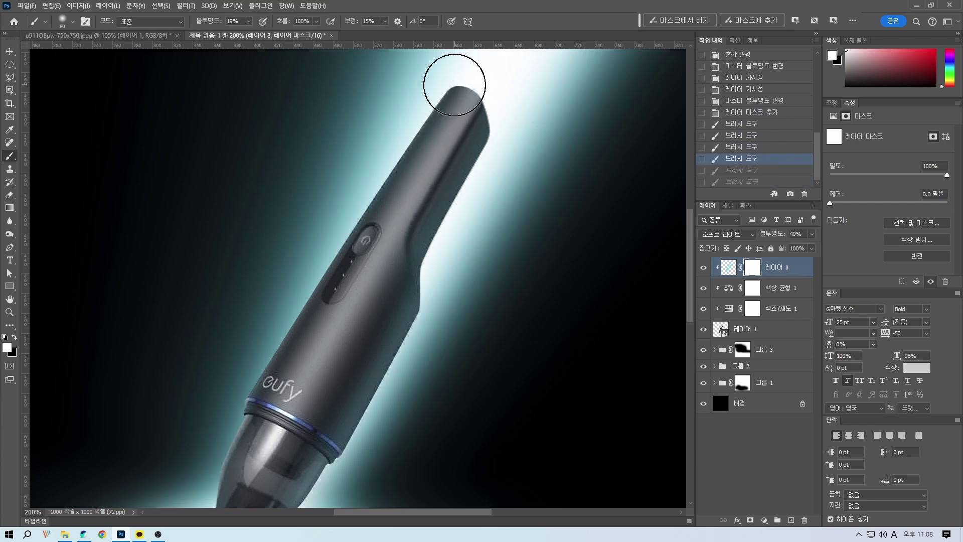
pyautogui.scroll(-3, 363, 254)
pyautogui.hotkey('ctrl', 'shift', 'z')
pyautogui.hotkey('ctrl', 'shift', 'z')
pyautogui.scroll(3, 451, 191)
# - Replace the wide mask stroke on the vacuum's middle body with one made using a size 50 brush
pyautogui.moveTo(421, 256); pyautogui.dragTo(406, 291)
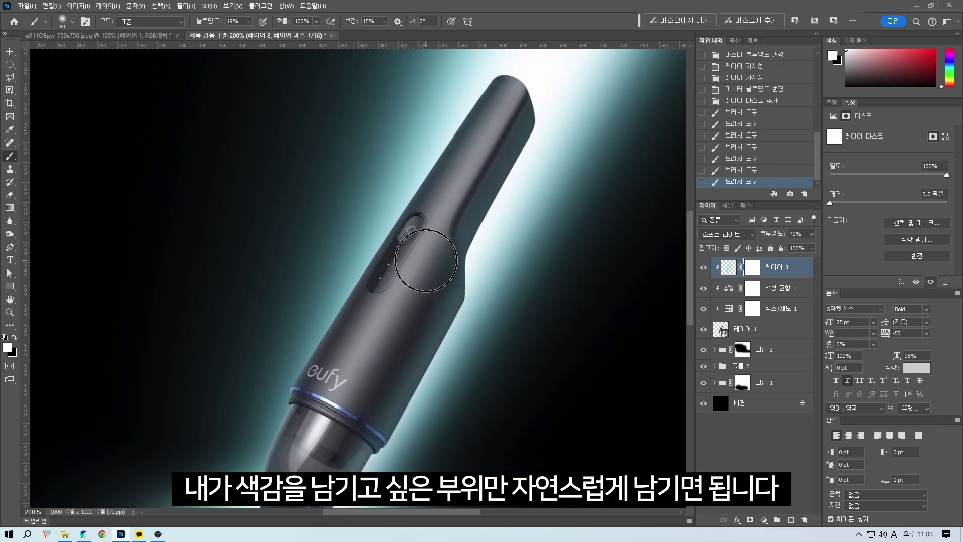
pyautogui.hotkey('ctrl', 'z')
pyautogui.press('[')
pyautogui.press('[')
pyautogui.press('[')
pyautogui.moveTo(435, 255)
pyautogui.mouseDown()
pyautogui.moveTo(415, 314)
pyautogui.moveTo(430, 276)
pyautogui.mouseUp()
pyautogui.moveTo(426, 417); pyautogui.dragTo(450, 286)
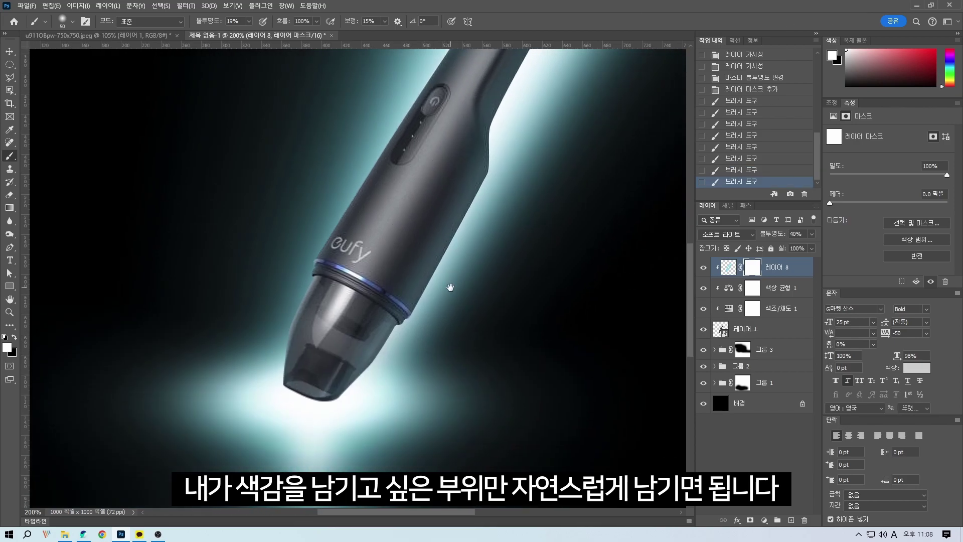
pyautogui.hotkey('ctrl', '0')
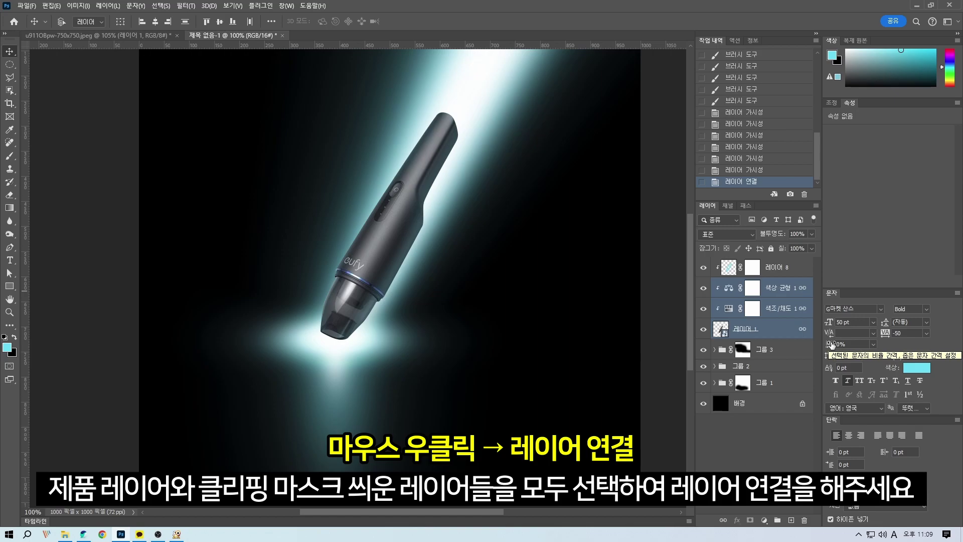
# - Redo the layer link to include the vacuum and all three of its clipped layers, and duplicate the linked set
pyautogui.hotkey('ctrl', 'z')
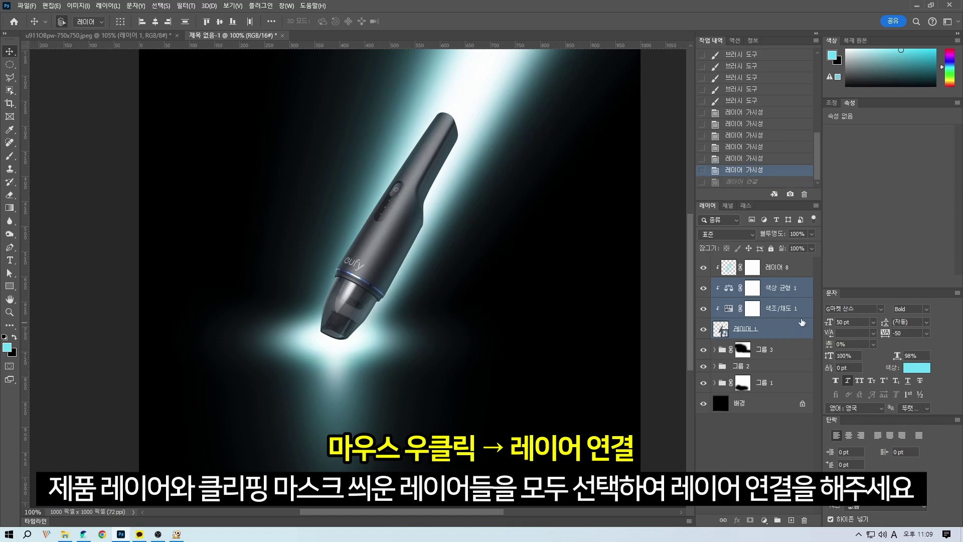
pyautogui.keyDown('shift'); pyautogui.click(795, 271); pyautogui.keyUp('shift')
pyautogui.rightClick(796, 272)
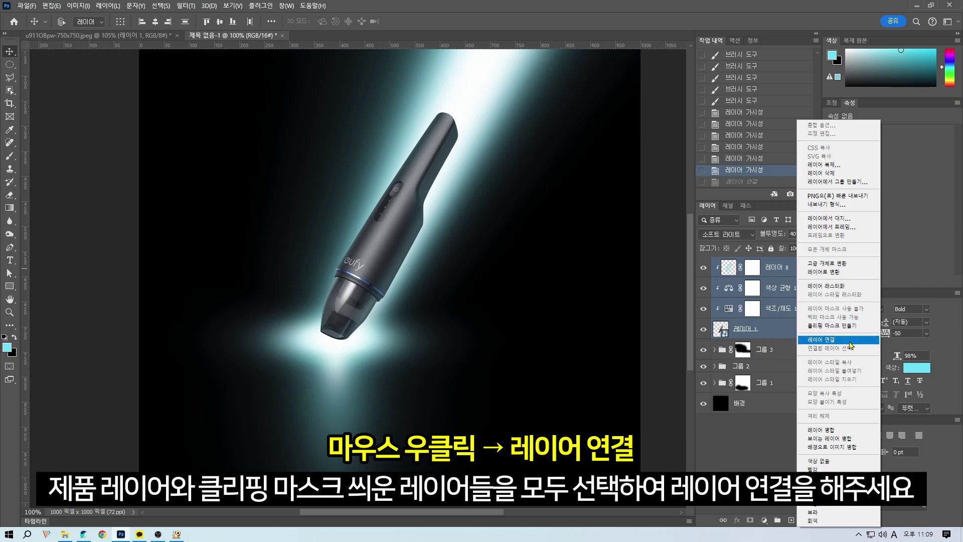
pyautogui.click(843, 341)
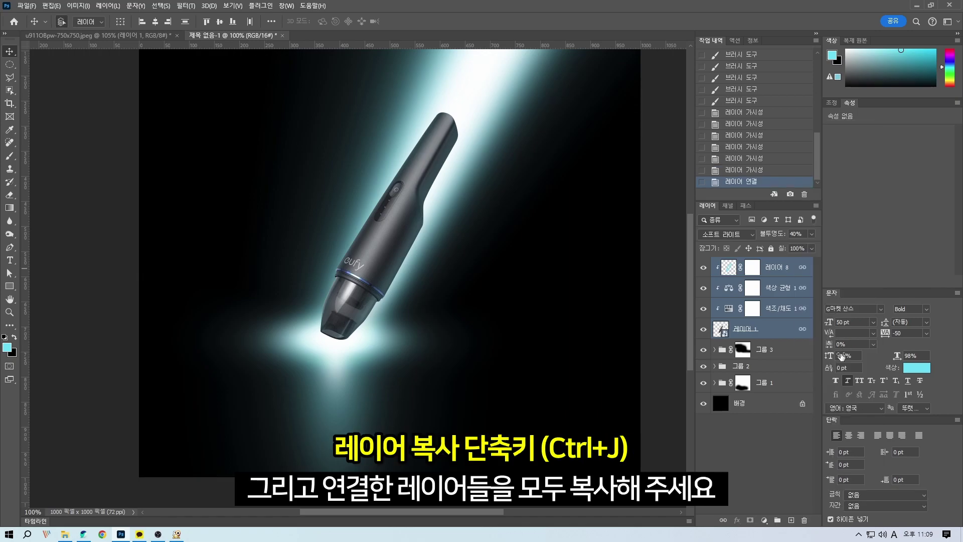
pyautogui.hotkey('ctrl', 'j')
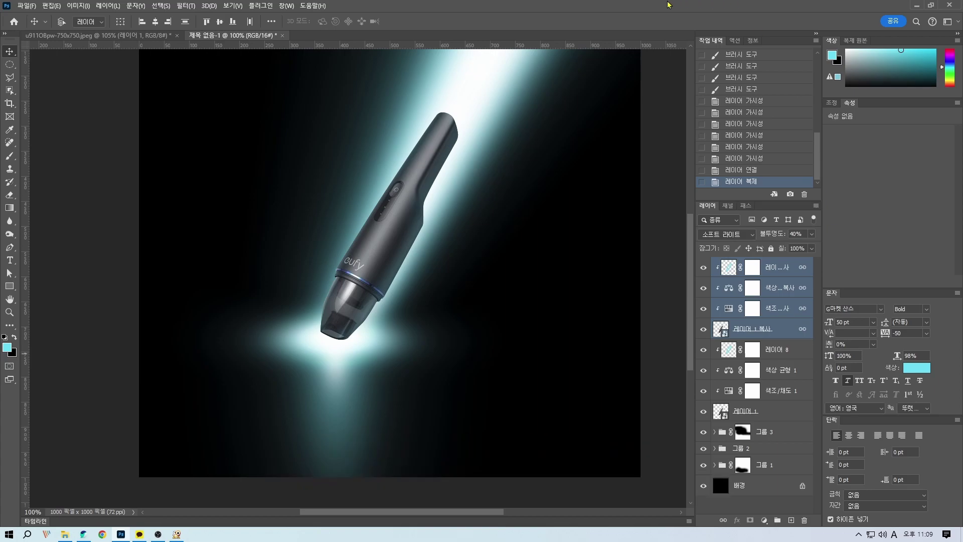
# - Flip the duplicated vacuum vertically and move it straight down so that its nozzle meets the original's nozzle as a reflection
pyautogui.click(754, 333)
pyautogui.click(51, 6)
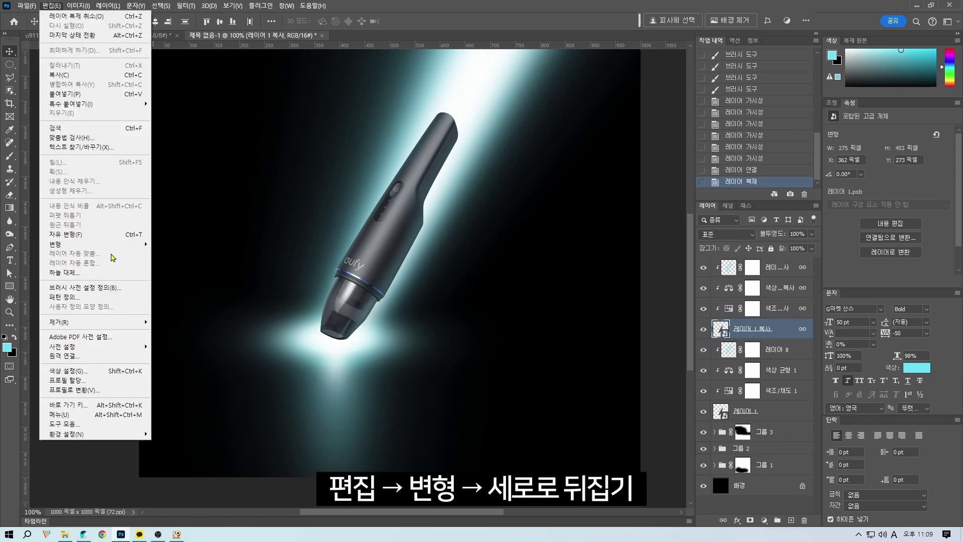
pyautogui.moveTo(113, 244)
pyautogui.click(199, 439)
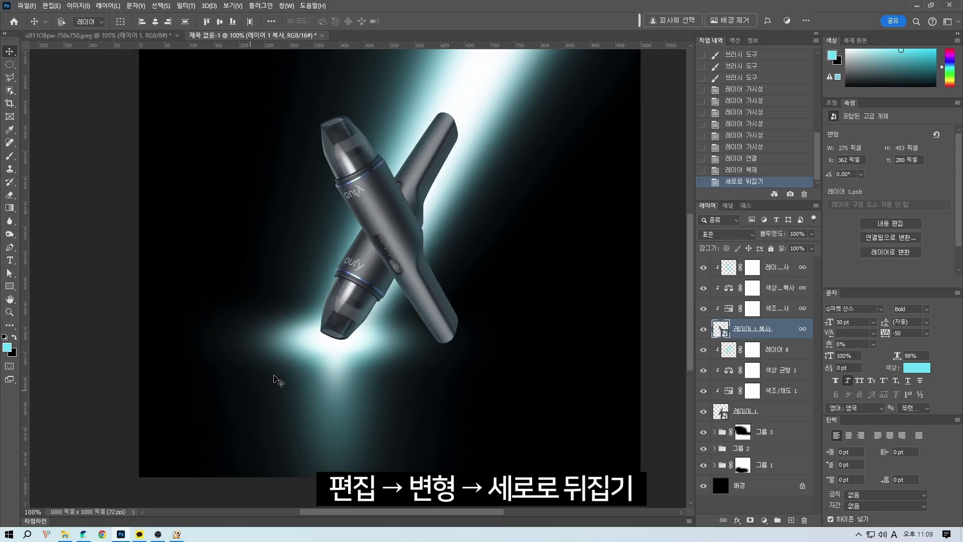
pyautogui.moveTo(404, 182); pyautogui.dragTo(408, 400)
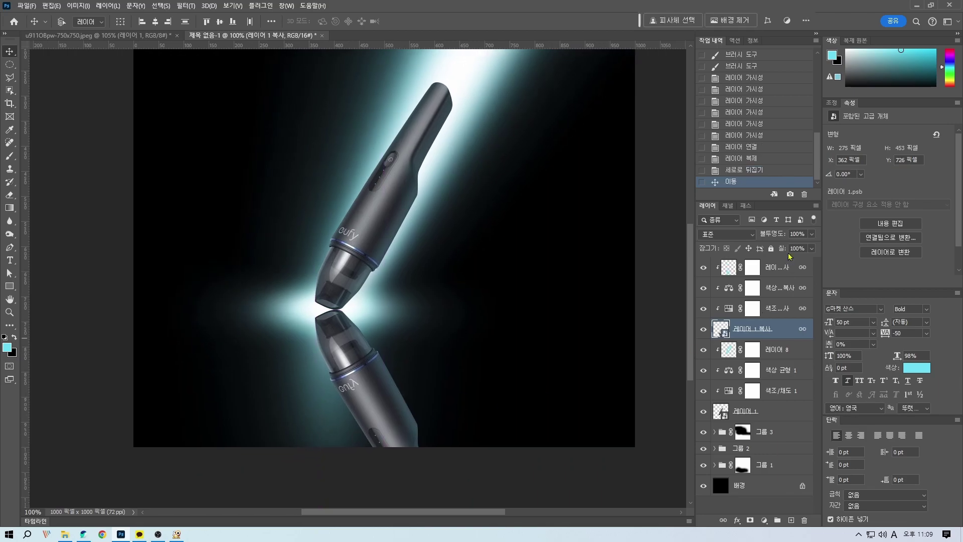
# - Cycle the reflected vacuum layer through the blend modes from Darken to Luminosity and back to compare their effect
pyautogui.click(727, 234)
pyautogui.click(717, 269)
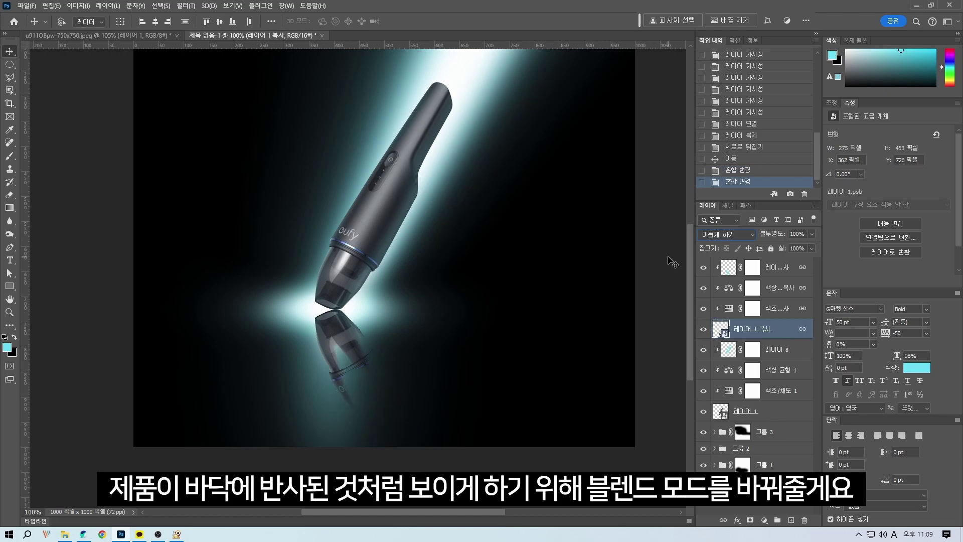
pyautogui.press('Down')
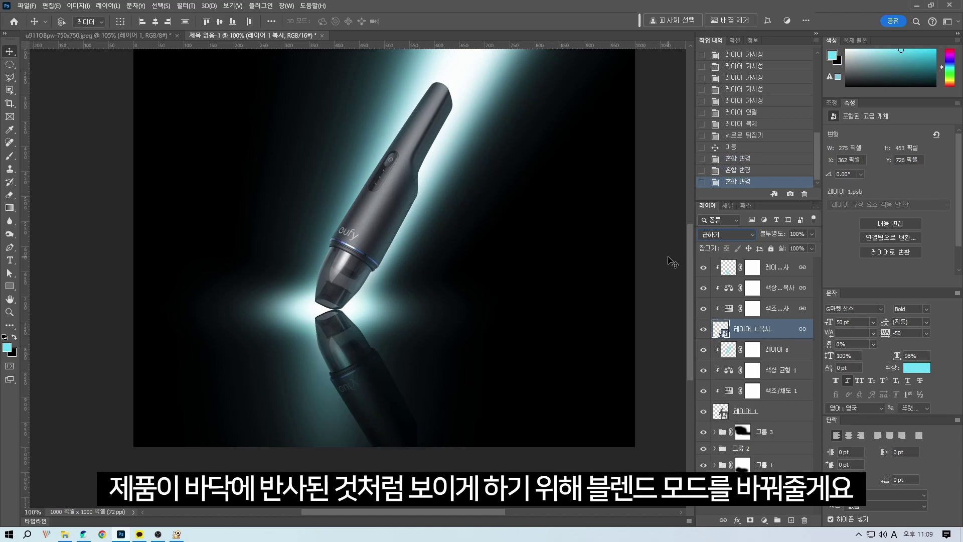
pyautogui.press('Down')
pyautogui.press('Down')
pyautogui.press('Down')
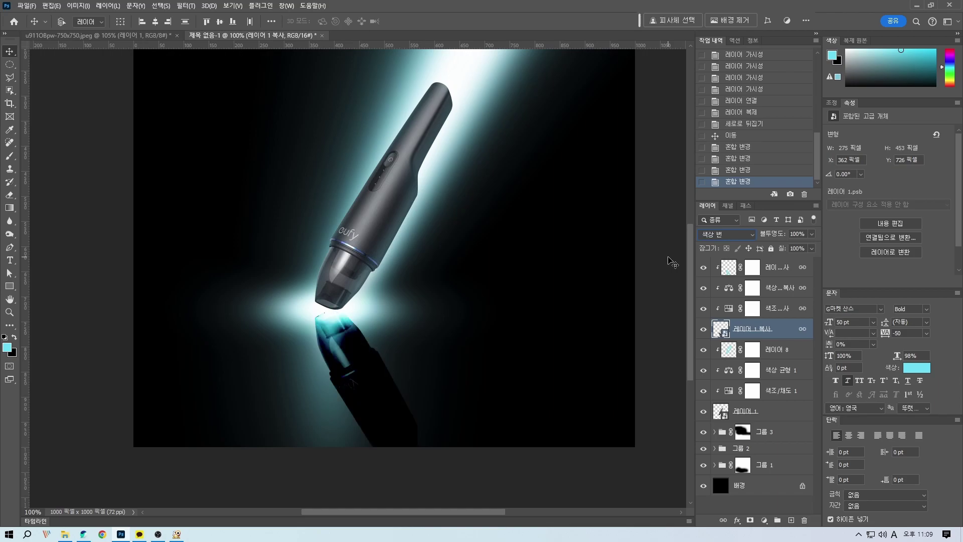
pyautogui.press('Down')
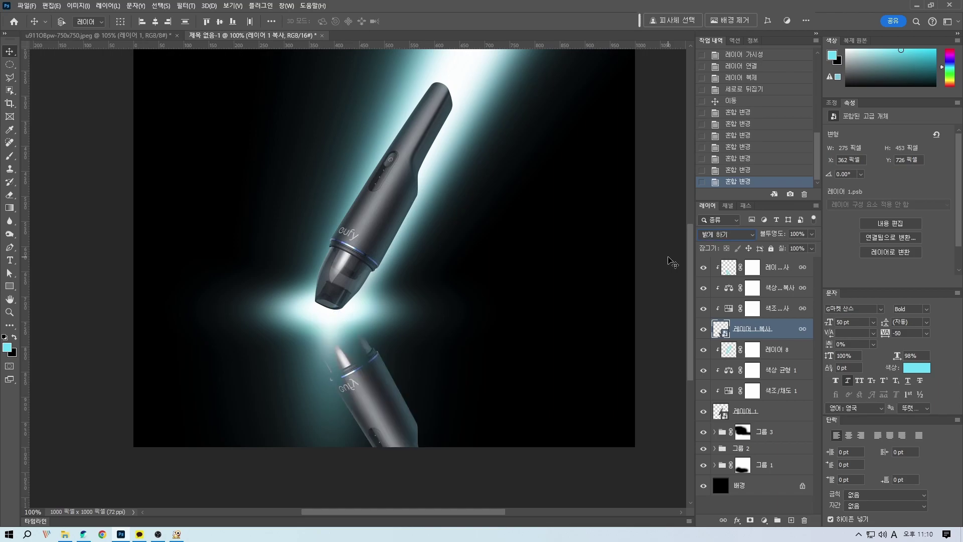
pyautogui.press('Down')
pyautogui.press('Down')
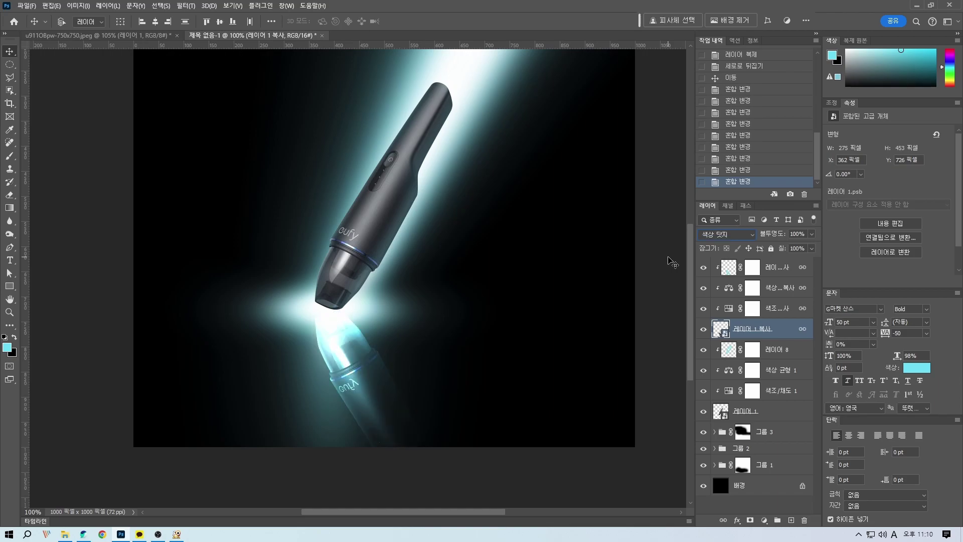
pyautogui.press('Down')
pyautogui.press('Down')
pyautogui.press('Down')
pyautogui.press('Down')
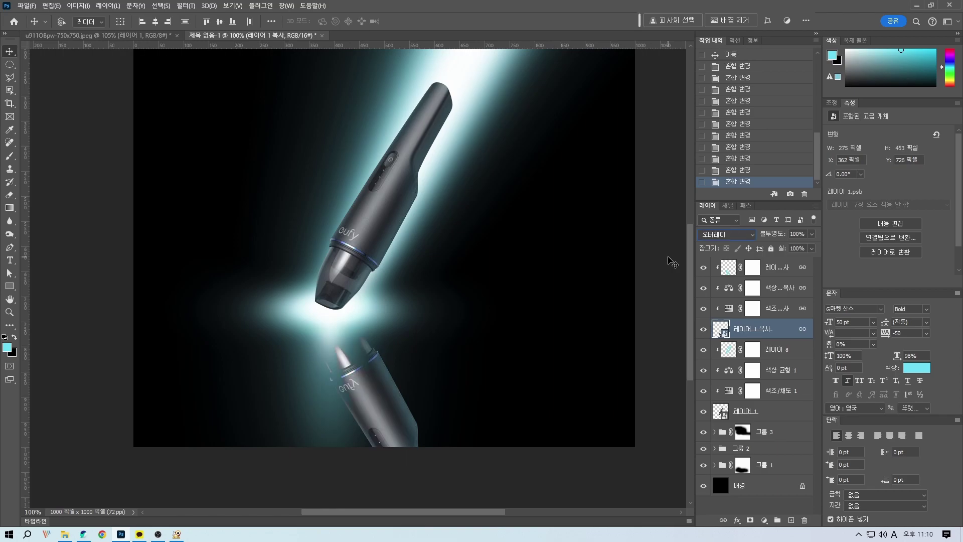
pyautogui.press('Down')
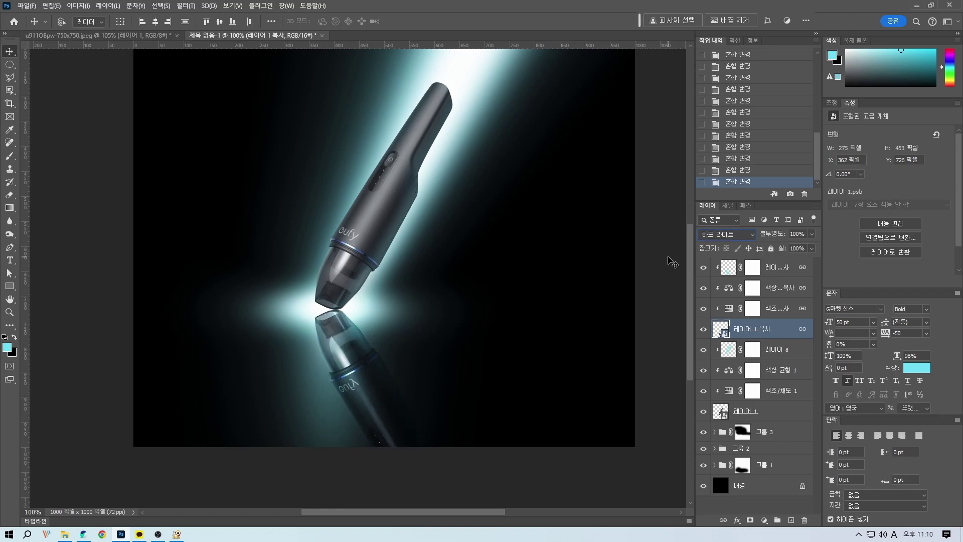
pyautogui.press('Up')
pyautogui.press('Down')
pyautogui.press('Down')
pyautogui.press('Down')
pyautogui.press('Down')
pyautogui.press('Down')
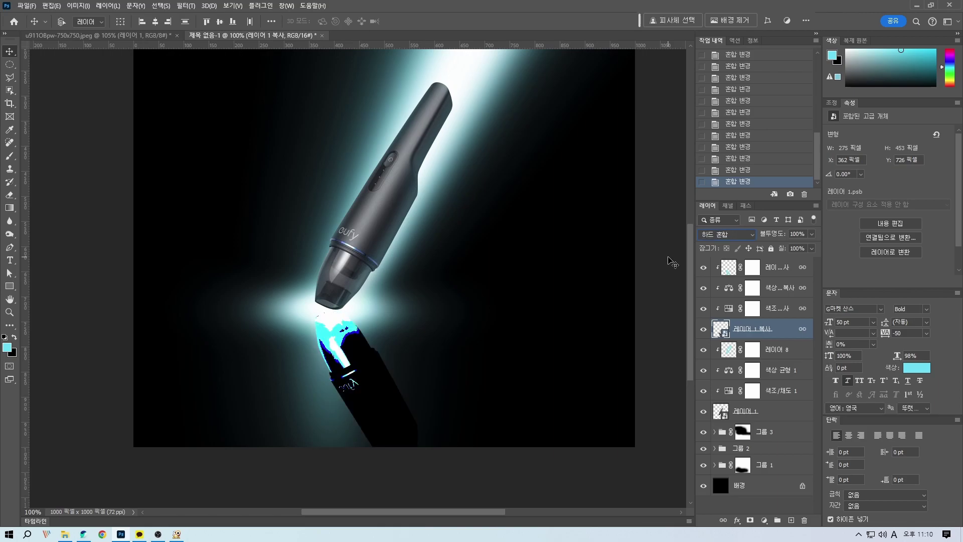
pyautogui.press('Down')
pyautogui.press('Down')
pyautogui.press('Down')
pyautogui.press('Down')
pyautogui.press('Down')
pyautogui.press('Down')
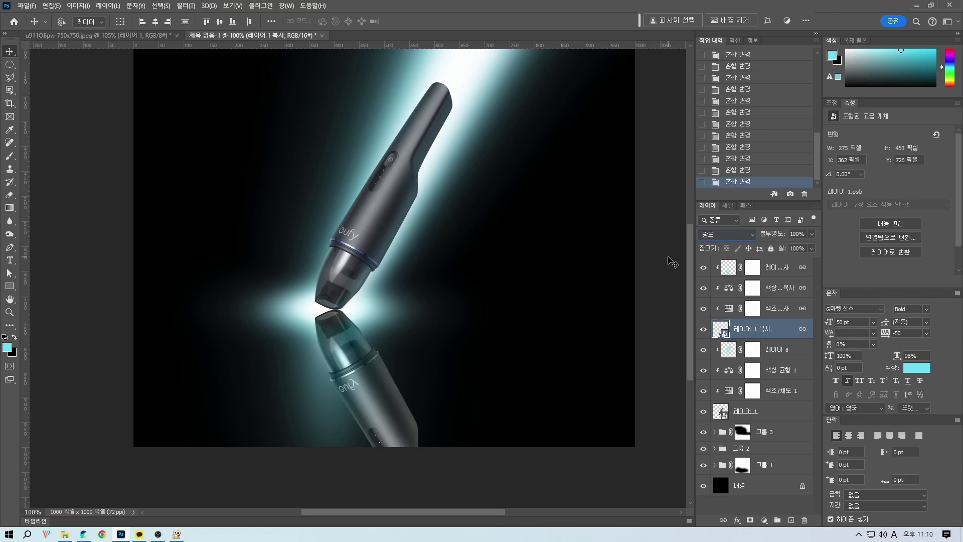
pyautogui.press('Up')
pyautogui.press('Up')
pyautogui.press('Up')
pyautogui.press('Up')
pyautogui.press('Up')
pyautogui.press('Up')
pyautogui.press('Up')
pyautogui.press('Up')
pyautogui.press('Up')
pyautogui.press('Up')
pyautogui.press('Up')
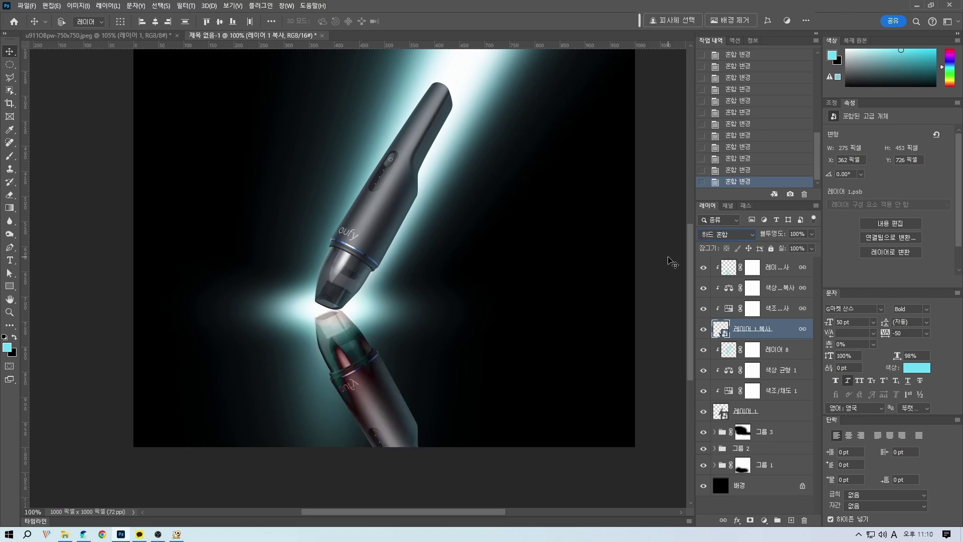
pyautogui.press('Up')
pyautogui.press('Up')
pyautogui.press('Up')
pyautogui.press('Up')
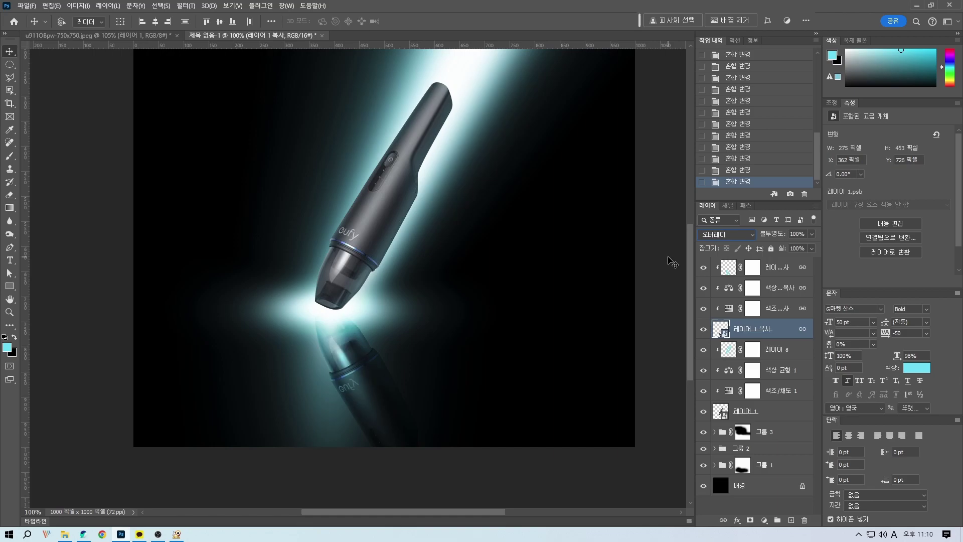
pyautogui.press('Up')
pyautogui.press('Up')
pyautogui.press('Up')
pyautogui.press('Up')
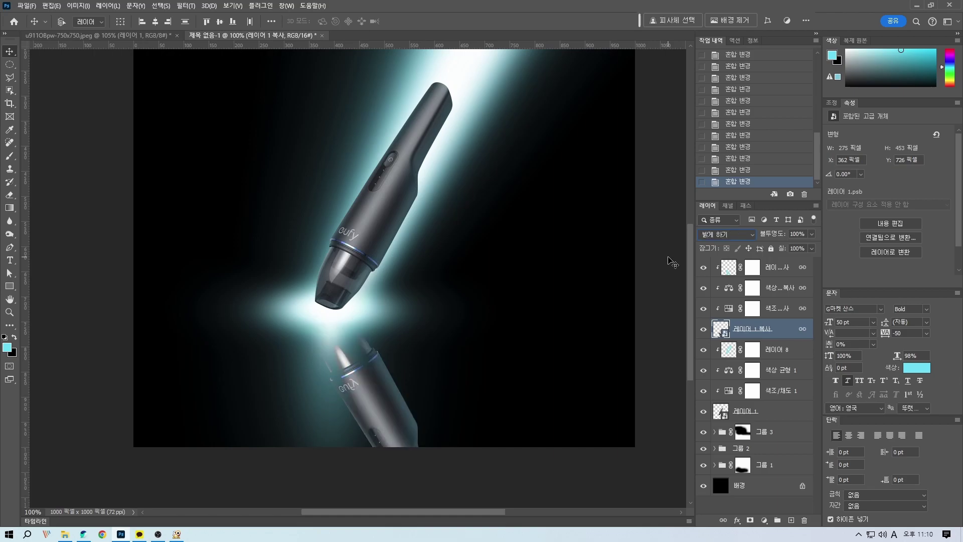
pyautogui.press('Up')
pyautogui.press('Up')
# - Set the reflected vacuum layer's blend mode to Soft Light and its opacity to 60%
pyautogui.press('Down')
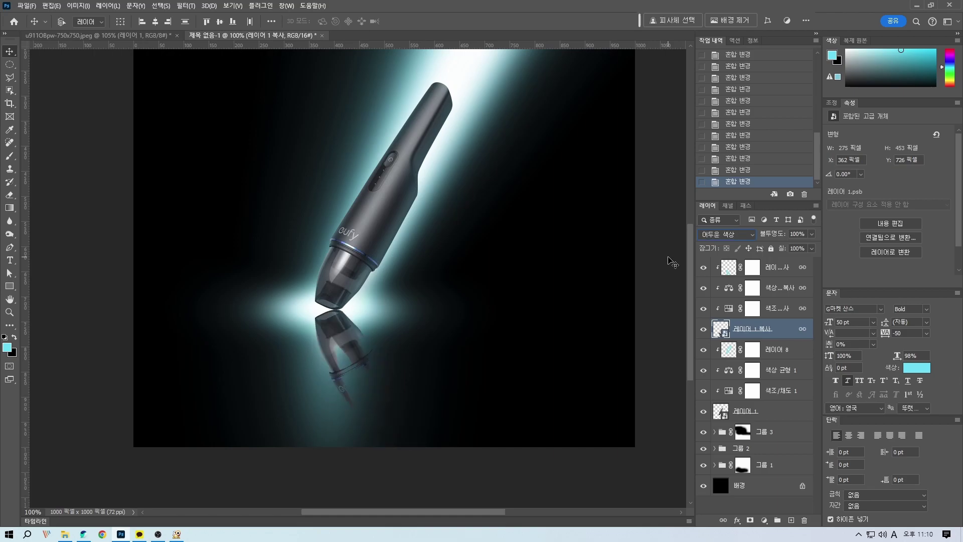
pyautogui.press('Down')
pyautogui.press('Down')
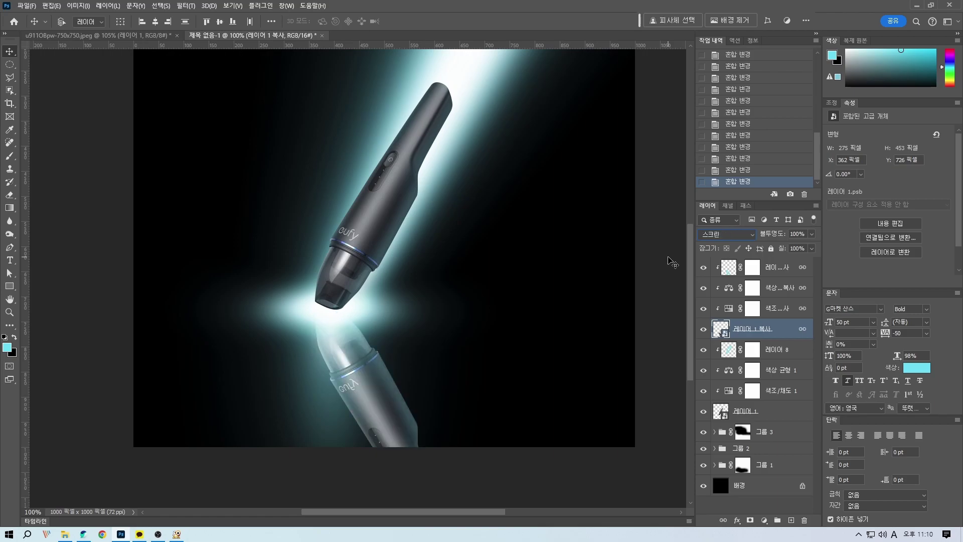
pyautogui.press('Down')
pyautogui.press('Down')
pyautogui.press('Down')
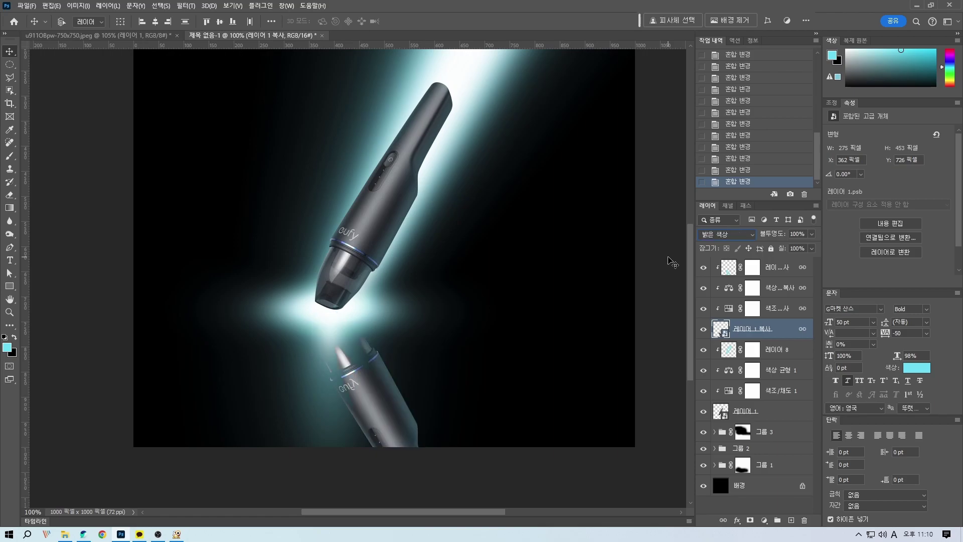
pyautogui.press('Down')
pyautogui.press('Down')
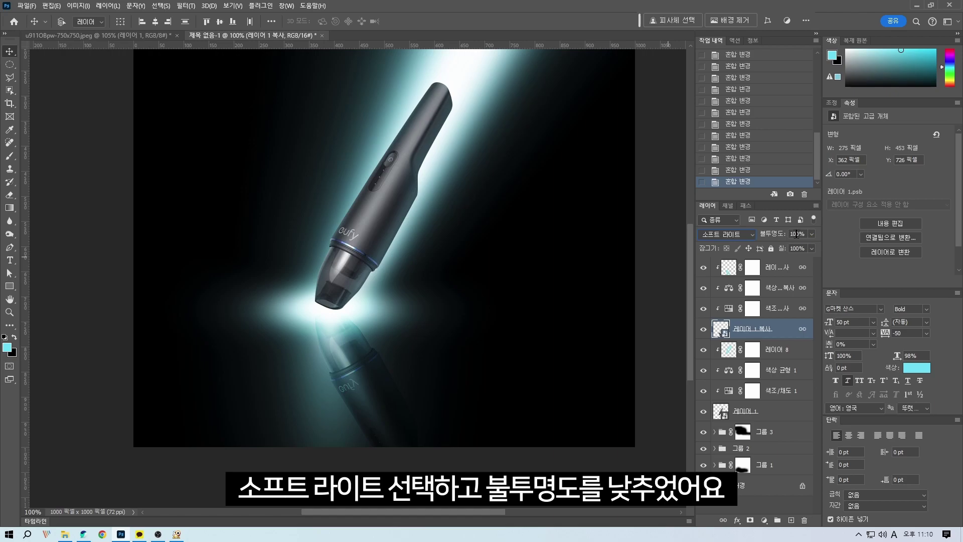
pyautogui.press('4')
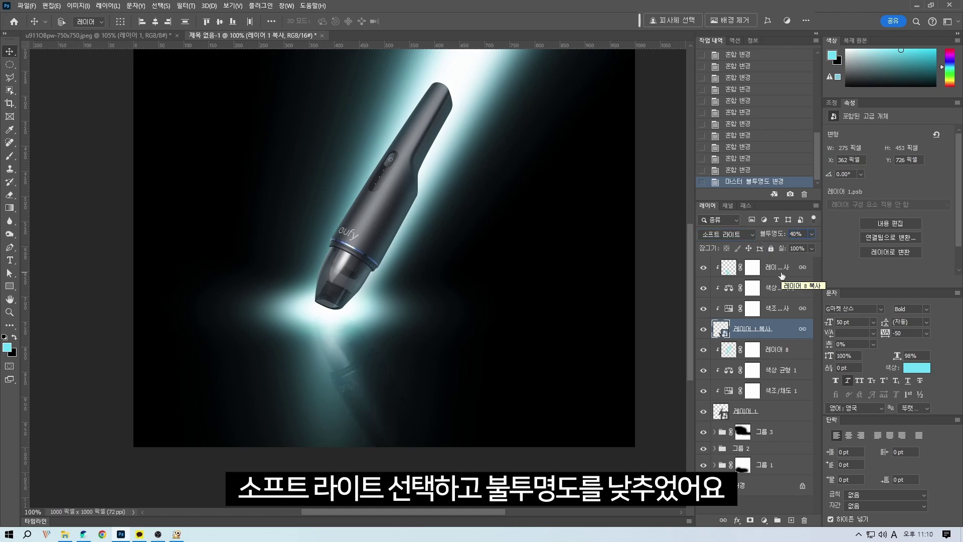
pyautogui.press('5')
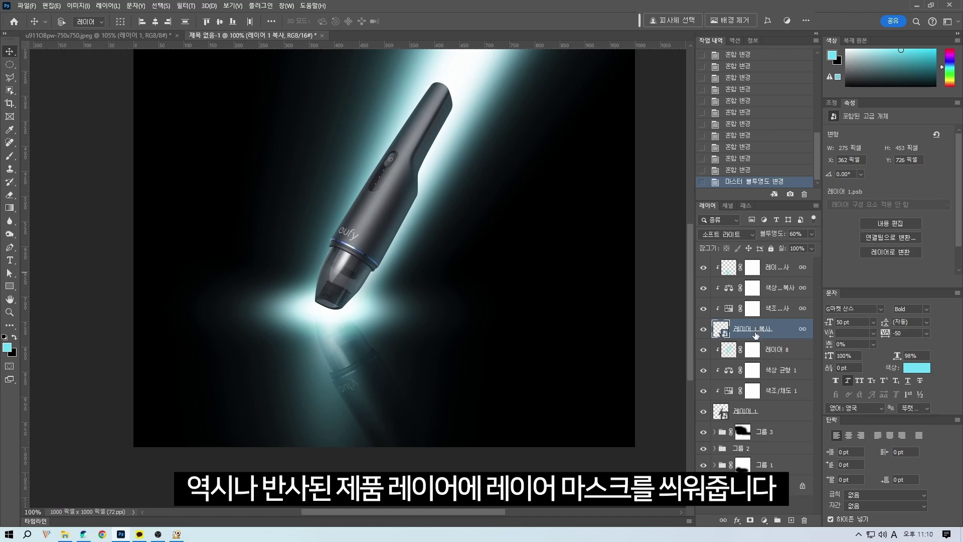
# - Add a layer mask to the reflected vacuum and set up a black brush at size 500
pyautogui.click(750, 521)
pyautogui.press('d')
pyautogui.scroll(-2, 507, 417)
pyautogui.press('b')
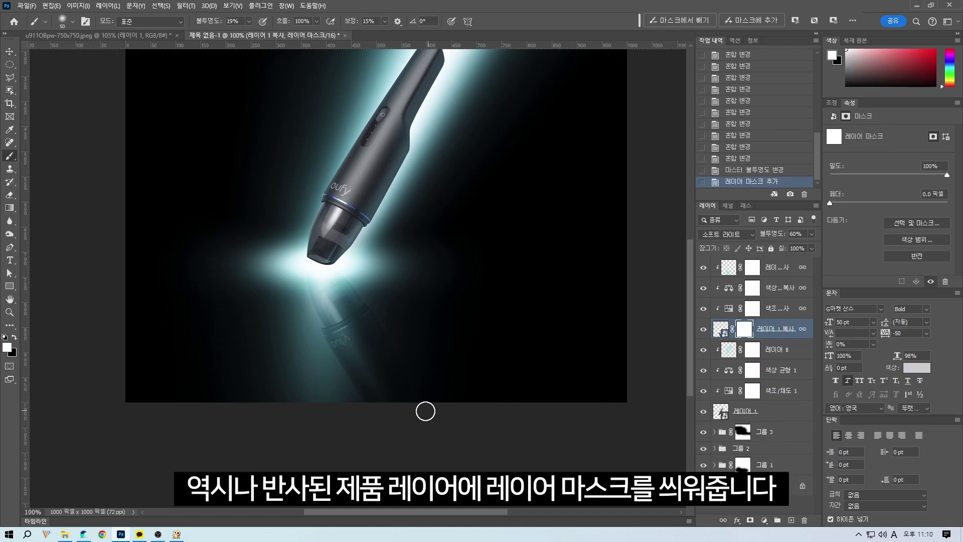
pyautogui.press(']')
pyautogui.press(']')
pyautogui.press(']')
pyautogui.press(']')
pyautogui.press(']')
pyautogui.press(']')
pyautogui.press(']')
pyautogui.press(']')
pyautogui.press(']')
pyautogui.press(']')
pyautogui.press(']')
pyautogui.press(']')
pyautogui.press(']')
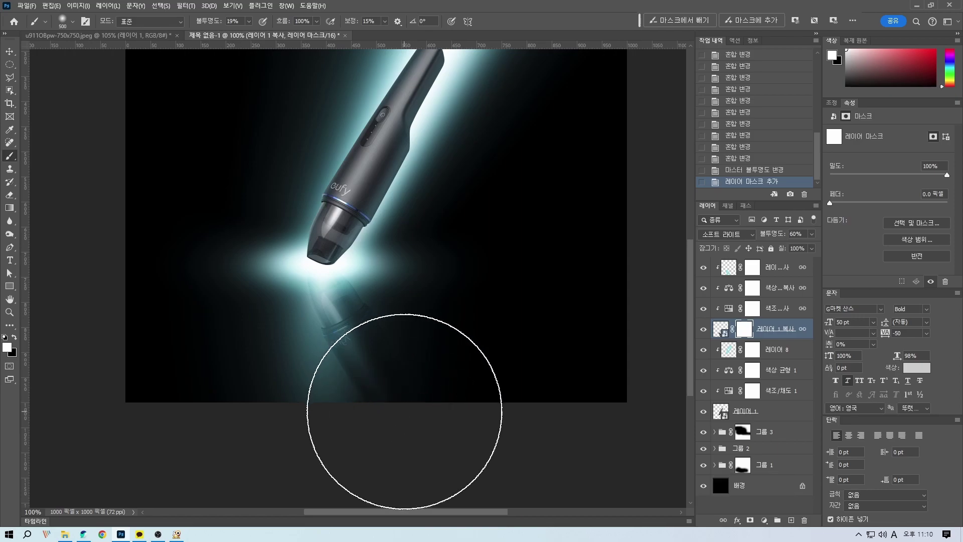
pyautogui.scroll(-2, 404, 412)
pyautogui.press('x')
# - Try fading the far end of the reflection with one mask stroke at 61% brush opacity, and undo it
pyautogui.moveTo(248, 21); pyautogui.dragTo(269, 41)
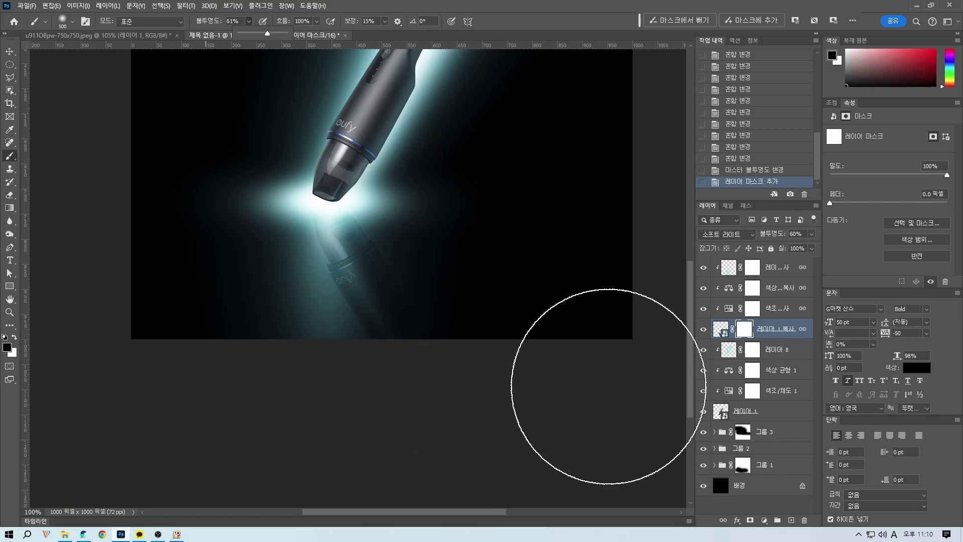
pyautogui.moveTo(688, 369); pyautogui.dragTo(71, 401)
pyautogui.hotkey('ctrl', '-')
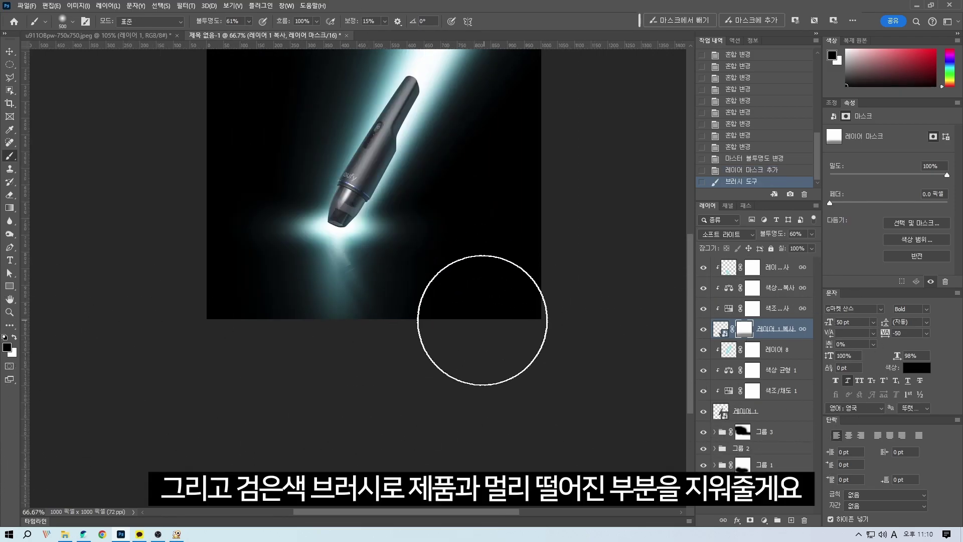
pyautogui.hotkey('ctrl', 'z')
# - Mask out the reflection's far end with a horizontal stroke along the canvas's lower edge at 100% brush opacity
pyautogui.click(250, 23)
pyautogui.moveTo(259, 39); pyautogui.dragTo(279, 41)
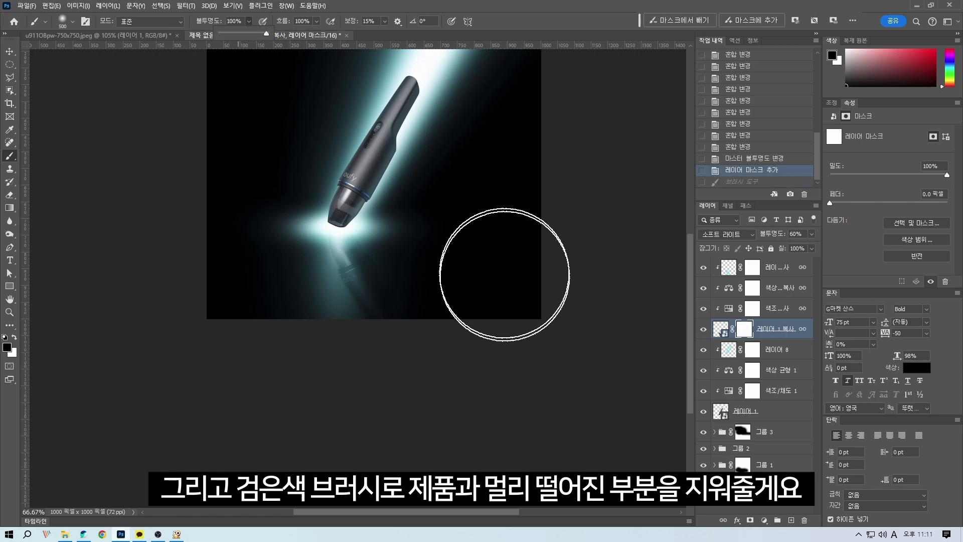
pyautogui.moveTo(645, 322)
pyautogui.mouseDown()
pyautogui.moveTo(216, 324)
pyautogui.moveTo(43, 355)
pyautogui.mouseUp()
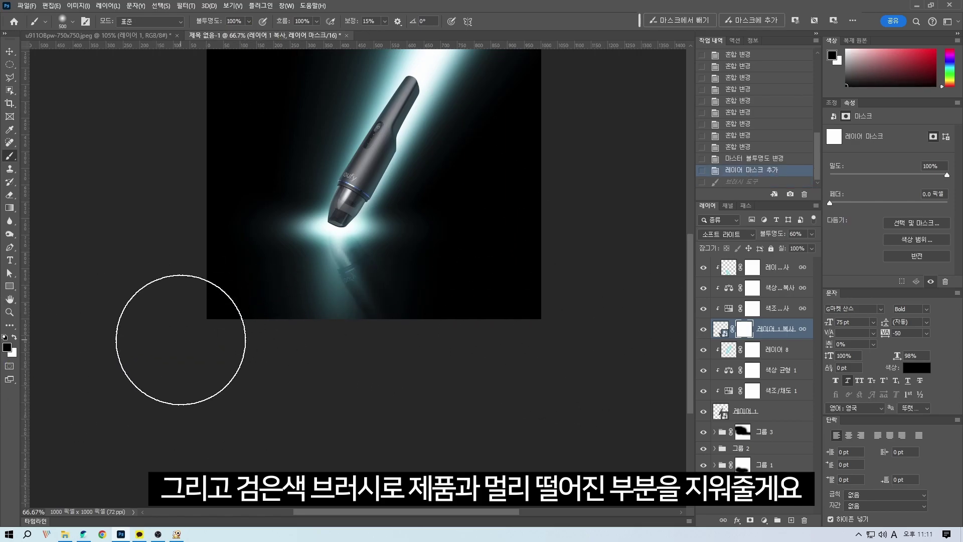
pyautogui.hscroll(5, 410, 356)
pyautogui.hscroll(-10, 410, 356)
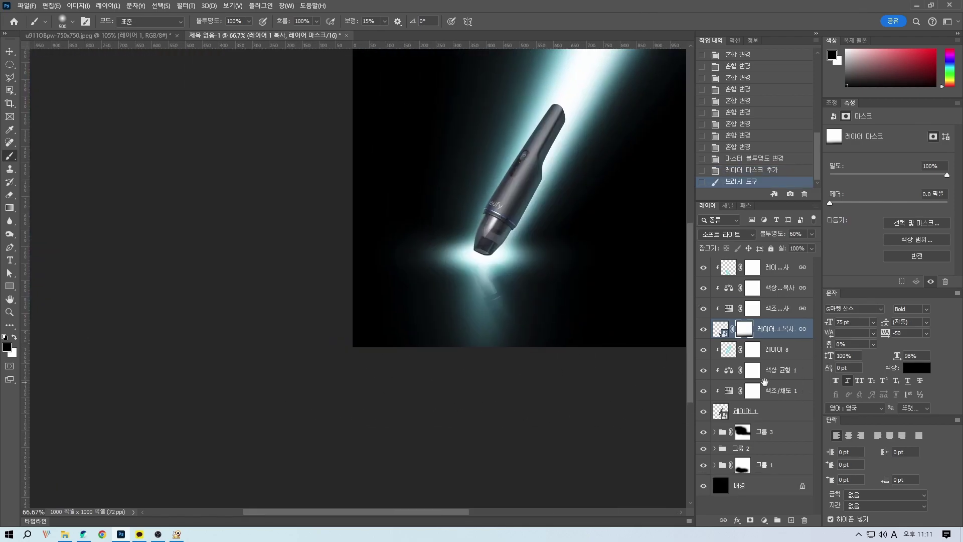
pyautogui.hscroll(5, 458, 316)
# - Soften the reflection's fade with another mask stroke at 28% brush opacity and return to the Move tool
pyautogui.click(249, 21)
pyautogui.moveTo(278, 38); pyautogui.dragTo(202, 39)
pyautogui.moveTo(237, 291); pyautogui.dragTo(232, 294)
pyautogui.hotkey('ctrl', '+')
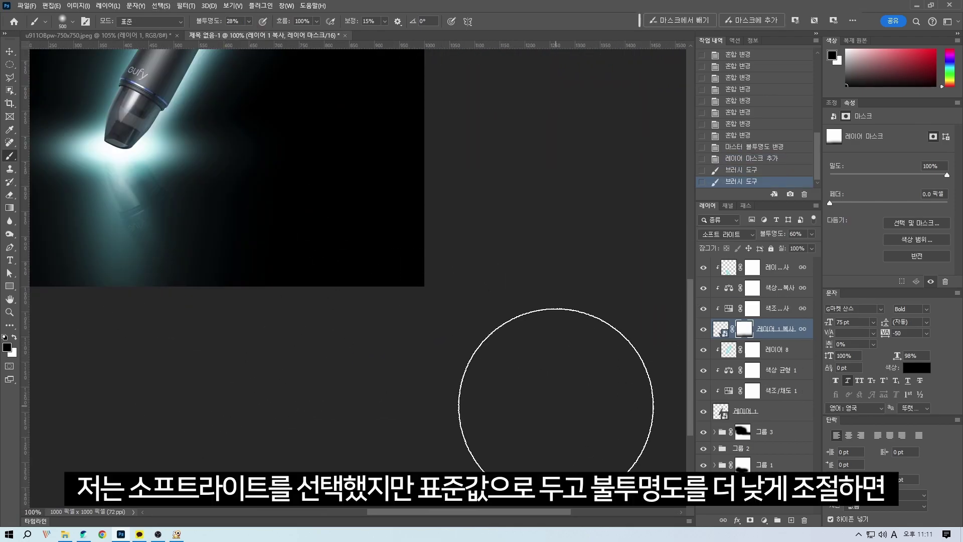
pyautogui.moveTo(287, 269); pyautogui.dragTo(440, 368)
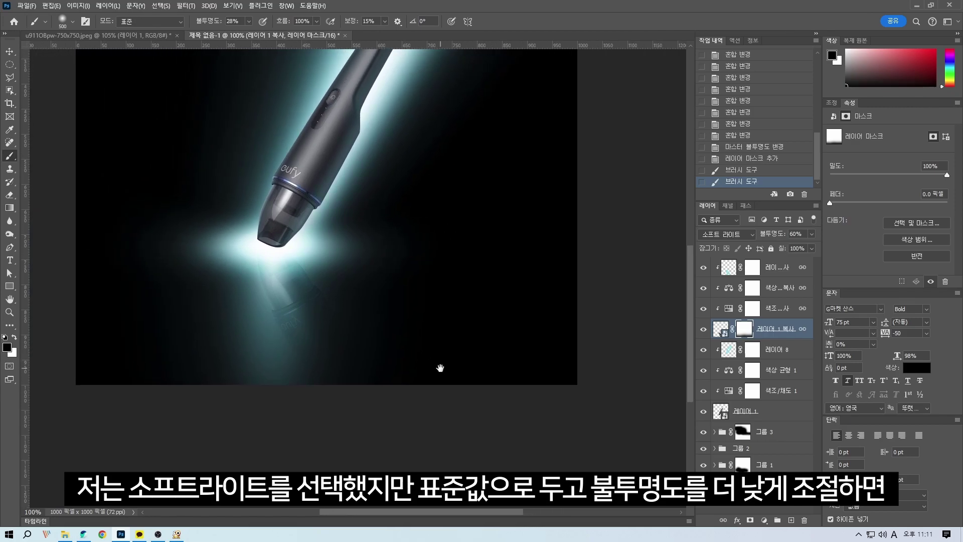
pyautogui.press('v')
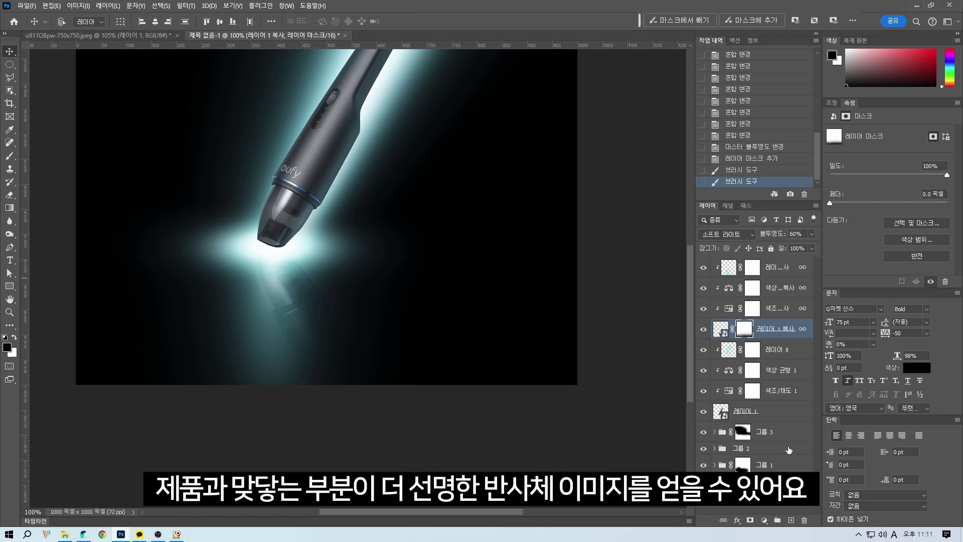
# - Group the original vacuum, its reflection and all of their clipped adjustment layers
pyautogui.click(762, 412)
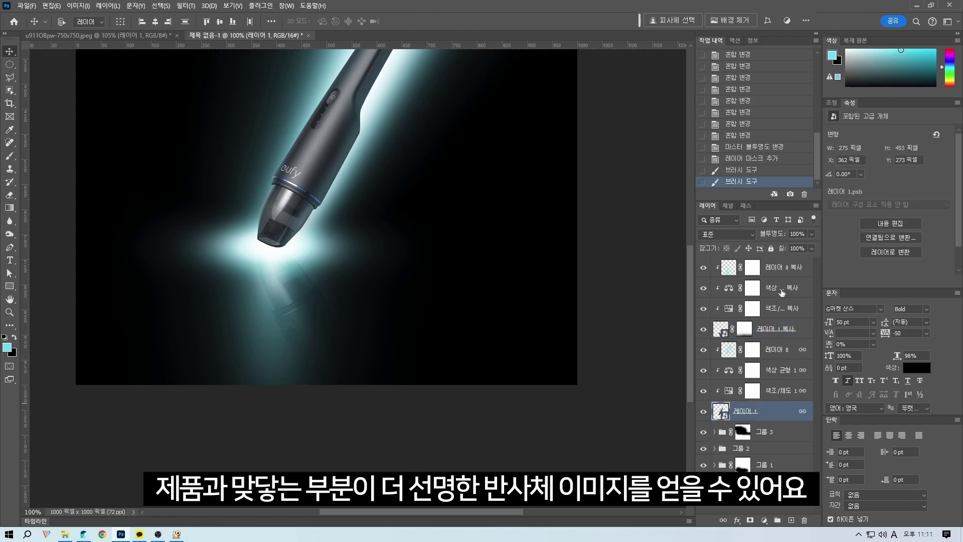
pyautogui.keyDown('shift'); pyautogui.click(782, 268); pyautogui.keyUp('shift')
pyautogui.click(778, 519)
# - Unlink the mask of 그룹 3 and rotate the floor light around the nozzle to follow the reflected vacuum
pyautogui.click(763, 299)
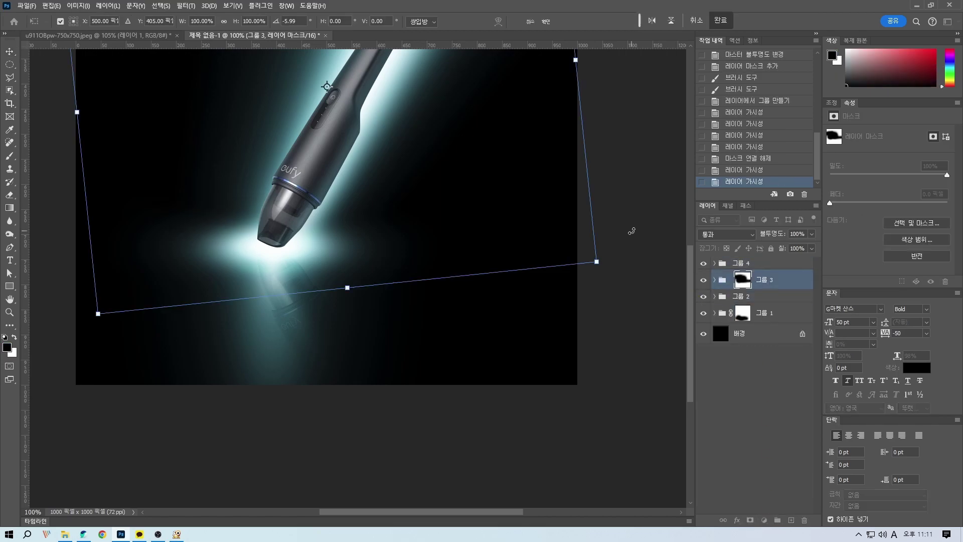
pyautogui.press('Escape')
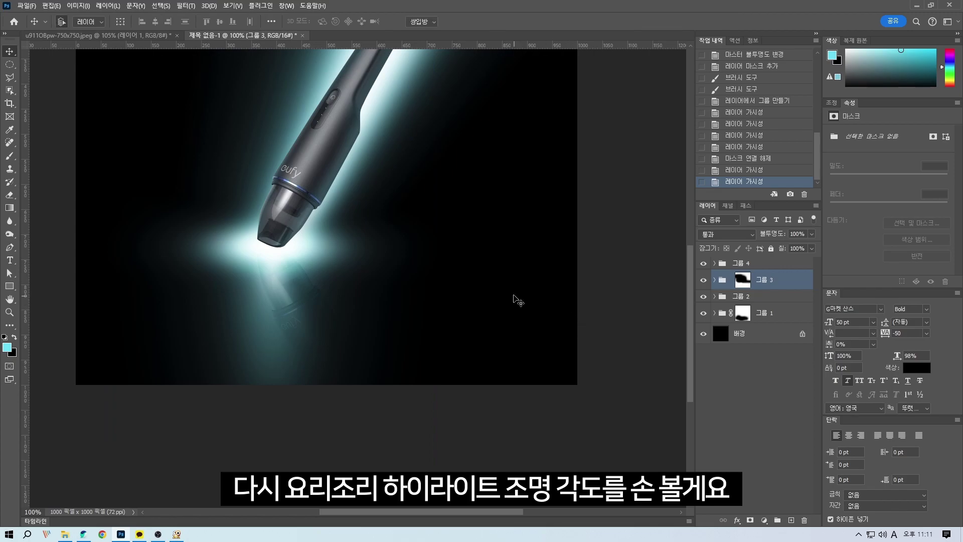
pyautogui.moveTo(498, 251); pyautogui.dragTo(516, 288)
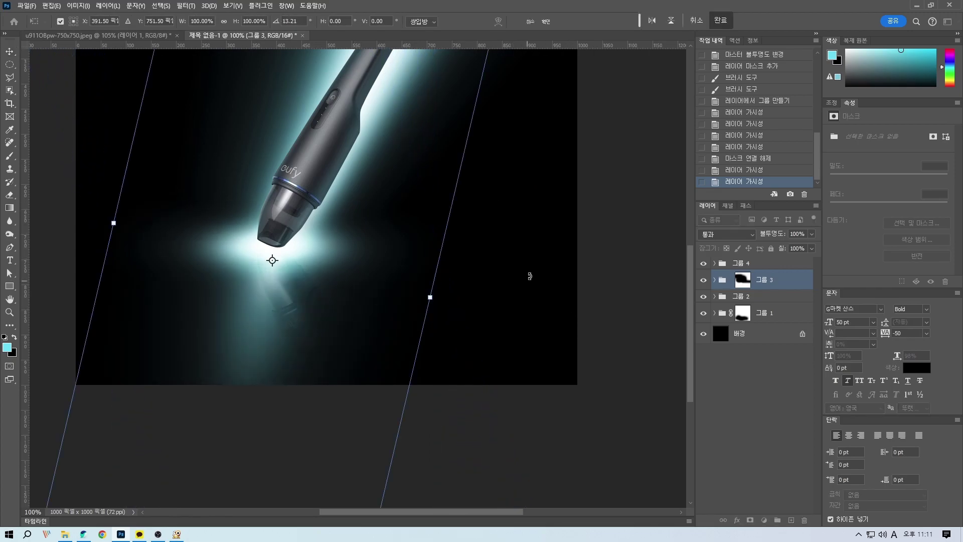
pyautogui.press('Return')
pyautogui.hotkey('ctrl', '-')
pyautogui.scroll(1, 435, 258)
pyautogui.hotkey('ctrl', 't')
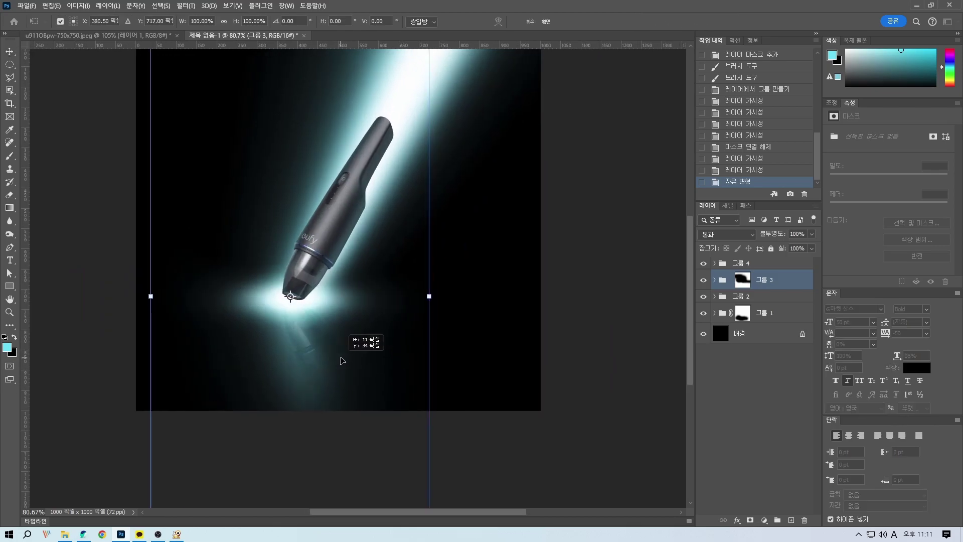
pyautogui.press('Escape')
# - Select the floor light's layers 레이어 6 복사 and 레이어 5 복사, try moving them down, and undo the move
pyautogui.keyDown('ctrl'); pyautogui.click(303, 346); pyautogui.keyUp('ctrl')
pyautogui.keyDown('ctrl'); pyautogui.keyDown('shift'); pyautogui.click(311, 352); pyautogui.keyUp('shift'); pyautogui.keyUp('ctrl')
pyautogui.moveTo(311, 351); pyautogui.dragTo(354, 387)
pyautogui.hotkey('ctrl', 'z')
pyautogui.hotkey('ctrl', 'z')
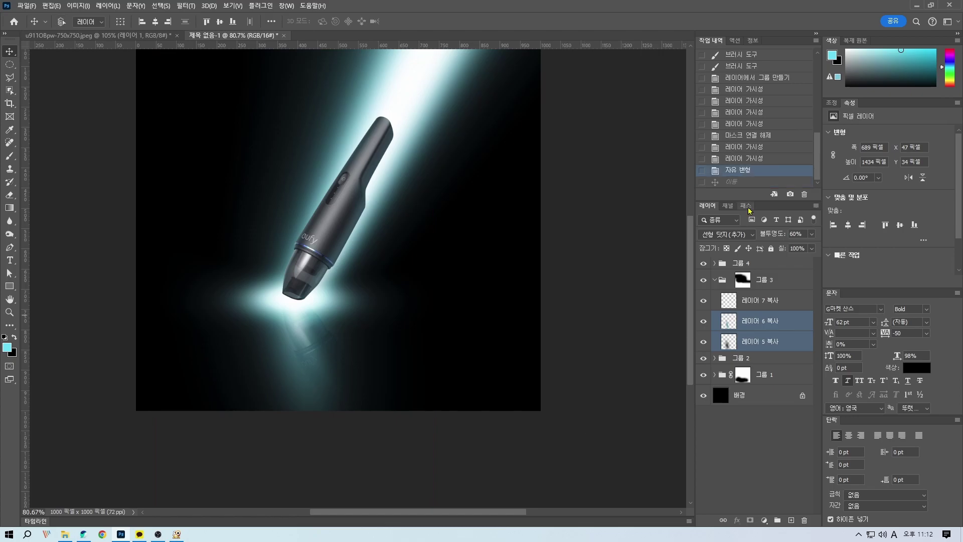
# - Stretch the two selected floor light layers upward with Free Transform and shift them slightly down
pyautogui.hotkey('ctrl', 't')
pyautogui.scroll(-2, 328, 371)
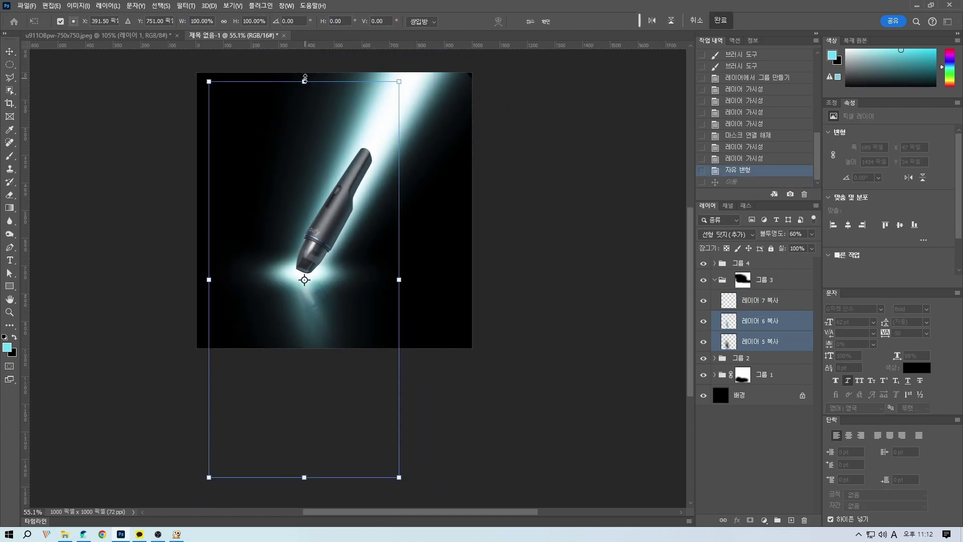
pyautogui.moveTo(304, 81); pyautogui.dragTo(322, 35)
pyautogui.moveTo(370, 264); pyautogui.dragTo(371, 283)
pyautogui.scroll(3, 364, 329)
pyautogui.press('Return')
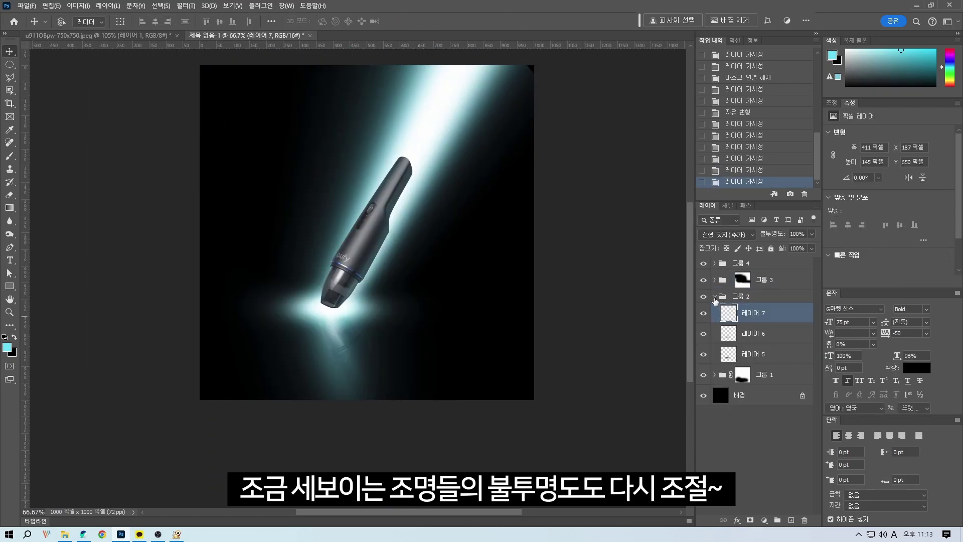
# - Lower the nozzle glow's opacity, setting 레이어 7 in 그룹 2 to 80% and following with 50%
pyautogui.click(795, 235)
pyautogui.write('80')
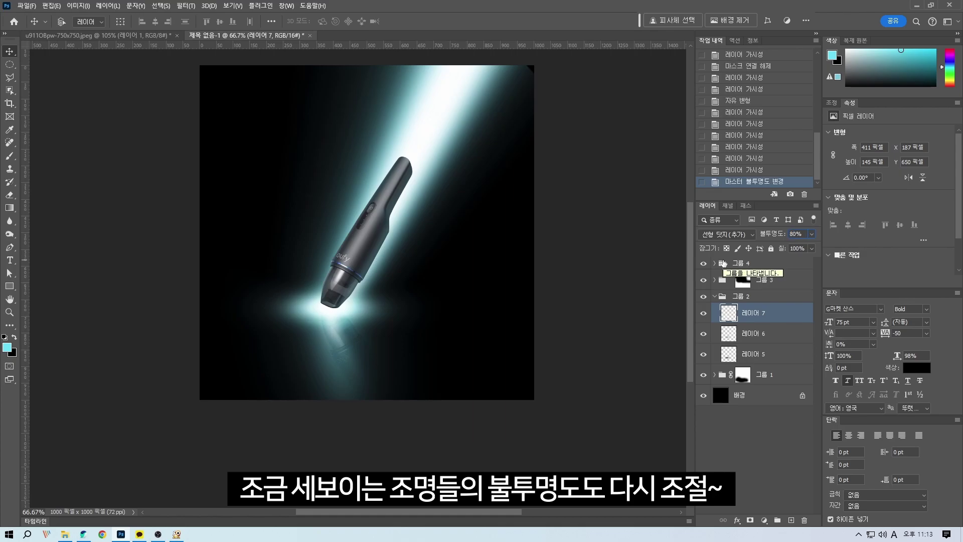
pyautogui.write('50')
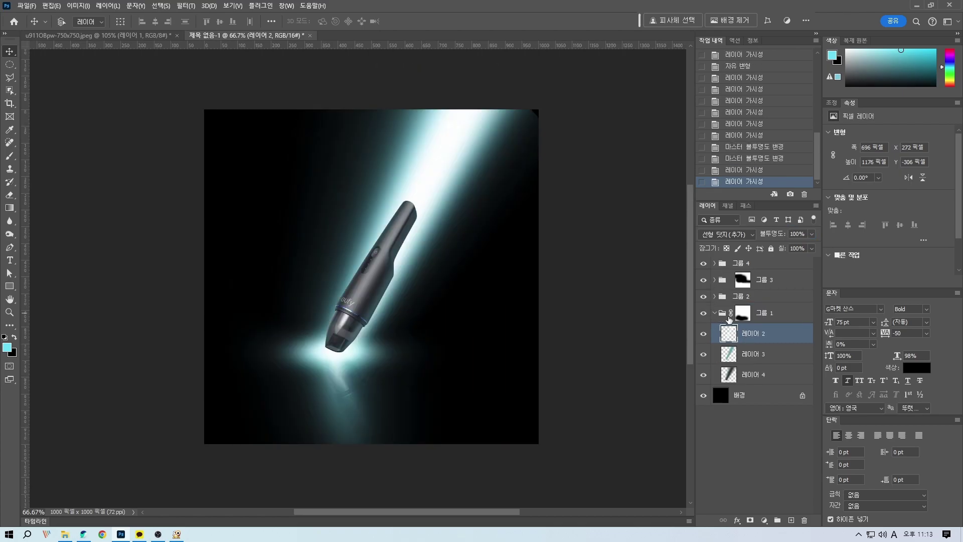
# - Unlink the mask of 그룹 1 and move the light beam slightly upward
pyautogui.click(742, 316)
pyautogui.moveTo(456, 203); pyautogui.dragTo(457, 184)
# - Crop the canvas to a portrait frame of about 626 × 774 px around the vacuum and its light
pyautogui.press('c')
pyautogui.moveTo(205, 277); pyautogui.dragTo(264, 276)
pyautogui.moveTo(371, 445); pyautogui.dragTo(405, 385)
pyautogui.press('Return')
pyautogui.press('Return')
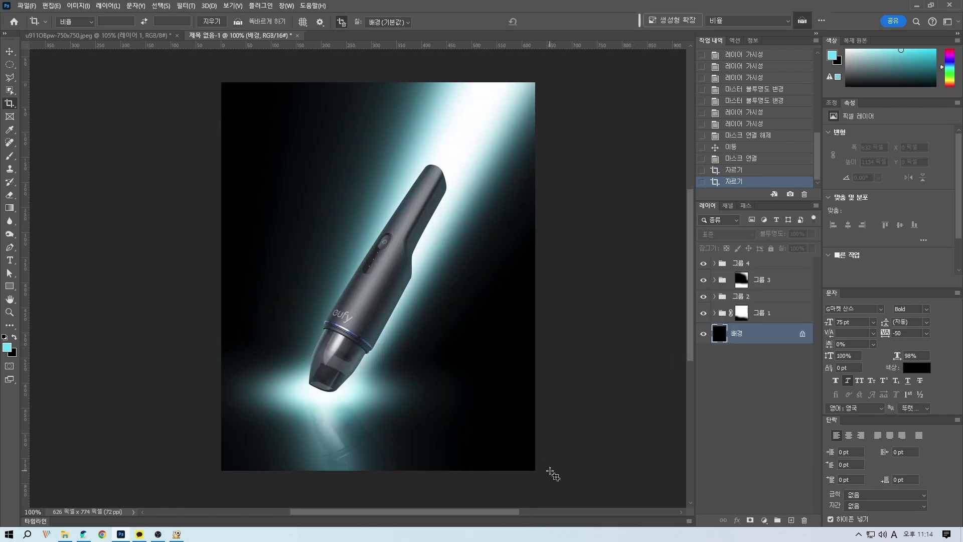